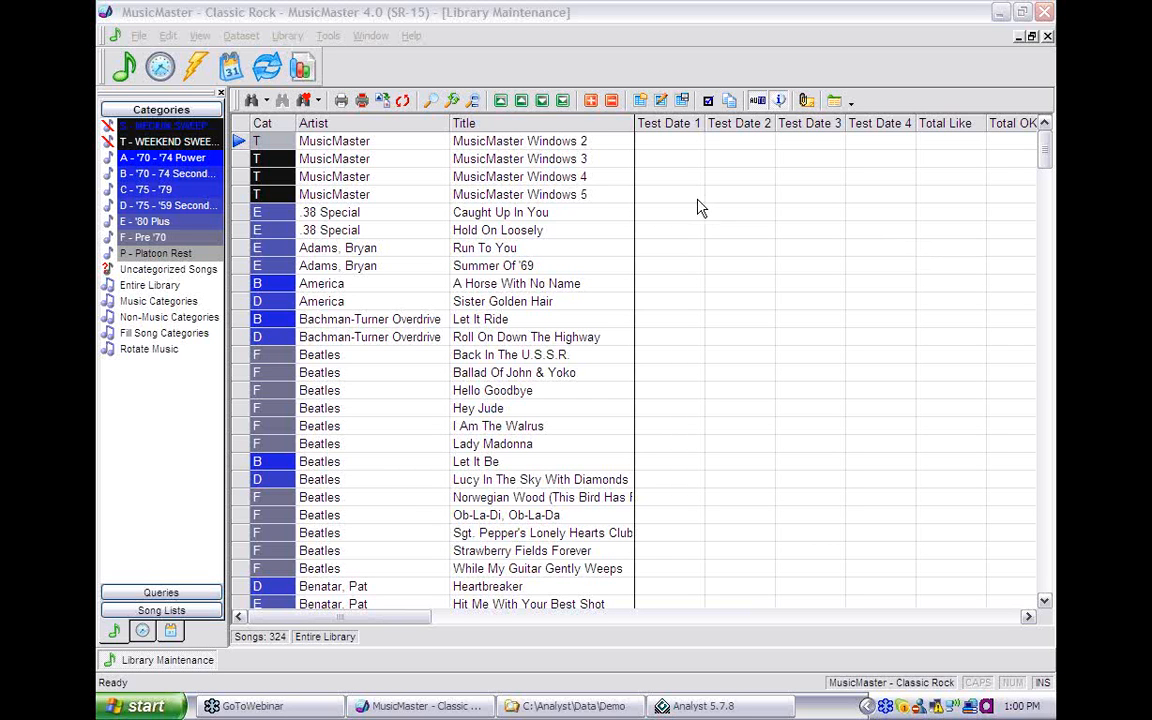
- Remove Test Date 1–4 from the grid's selected fields in Edit Grid Layout
click(660, 103)
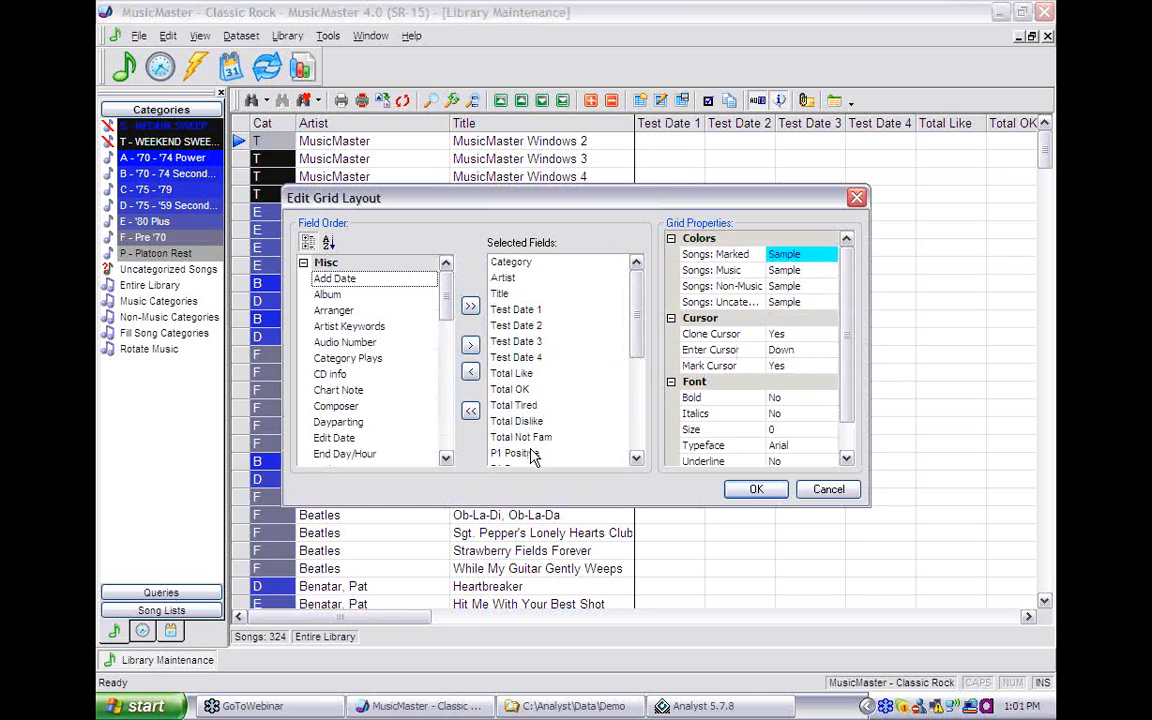
click(636, 460)
click(636, 460)
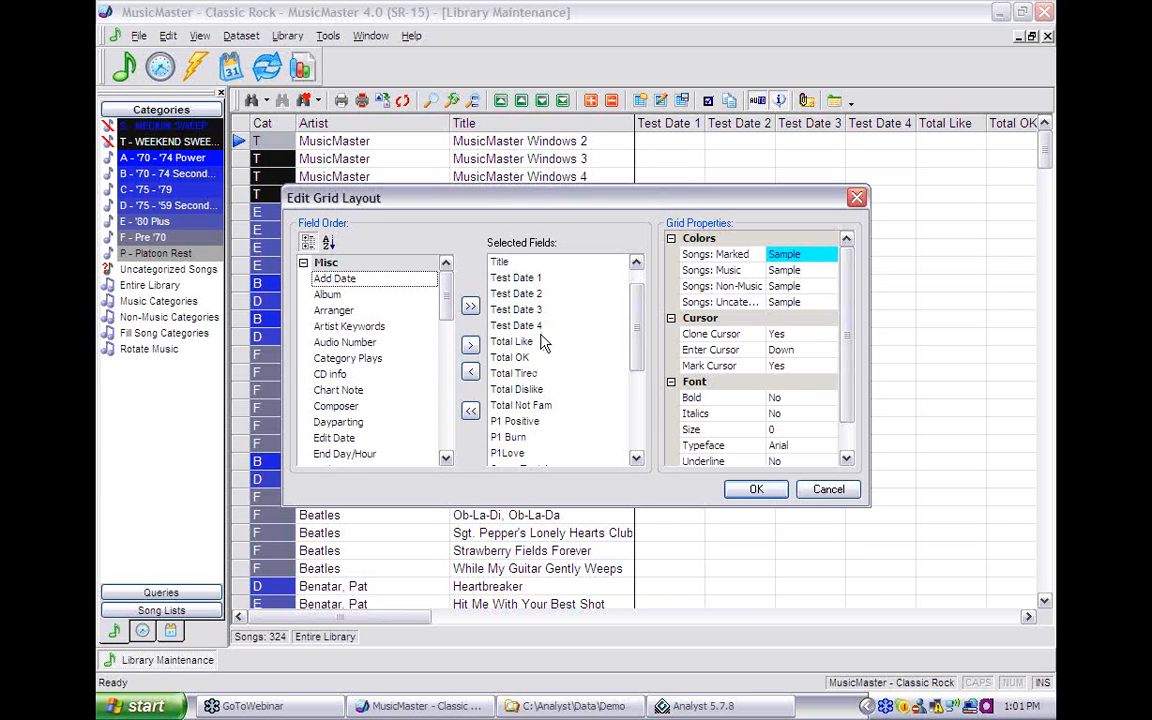
click(538, 279)
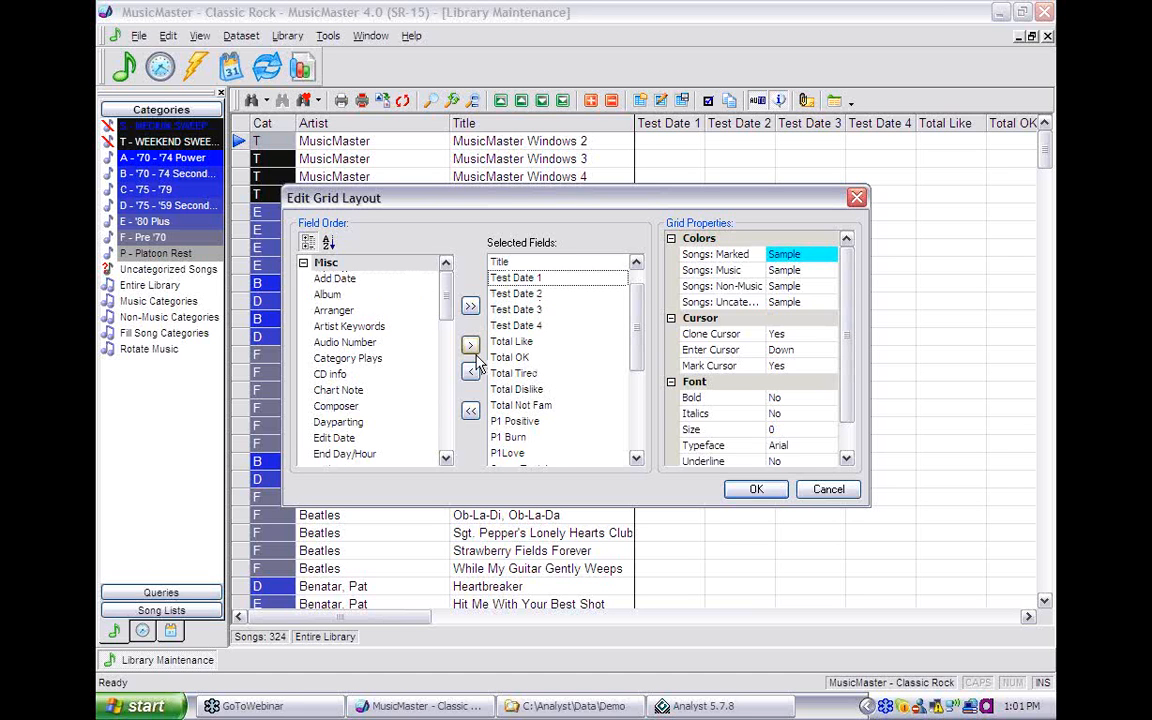
click(471, 373)
click(471, 373)
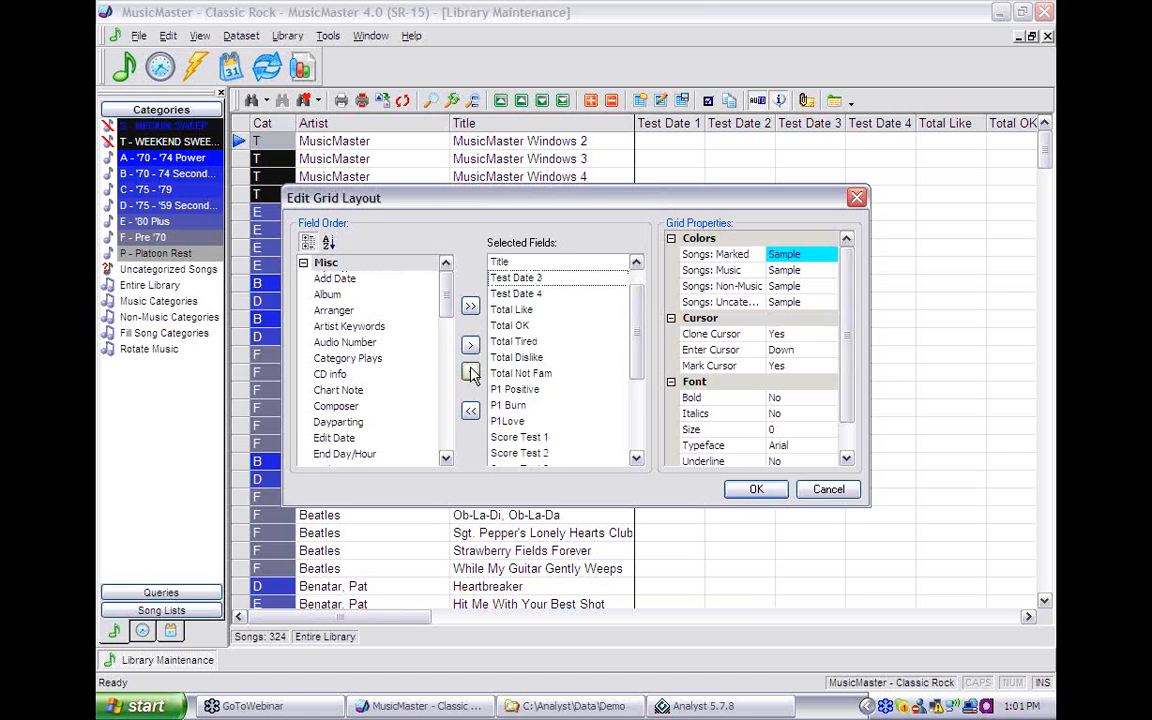
click(471, 373)
click(471, 373)
- Add Total Positive and Total Love to the selected fields right after Title
scroll(447, 430, down, 10)
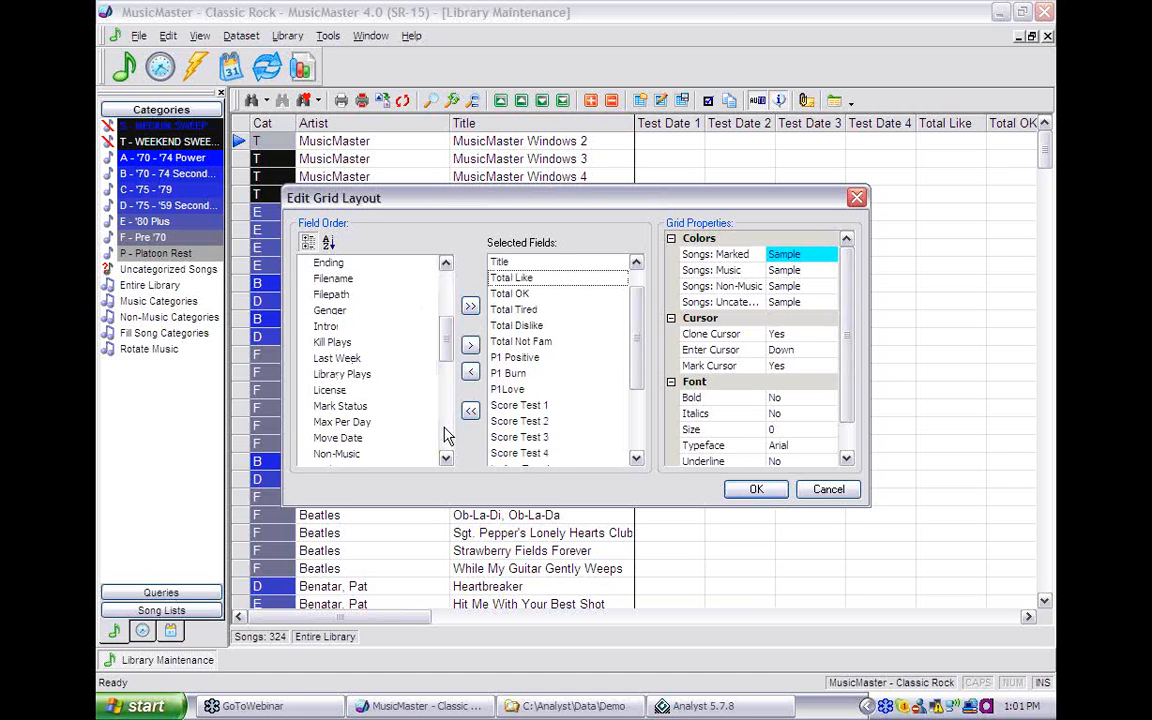
scroll(440, 420, up, 1)
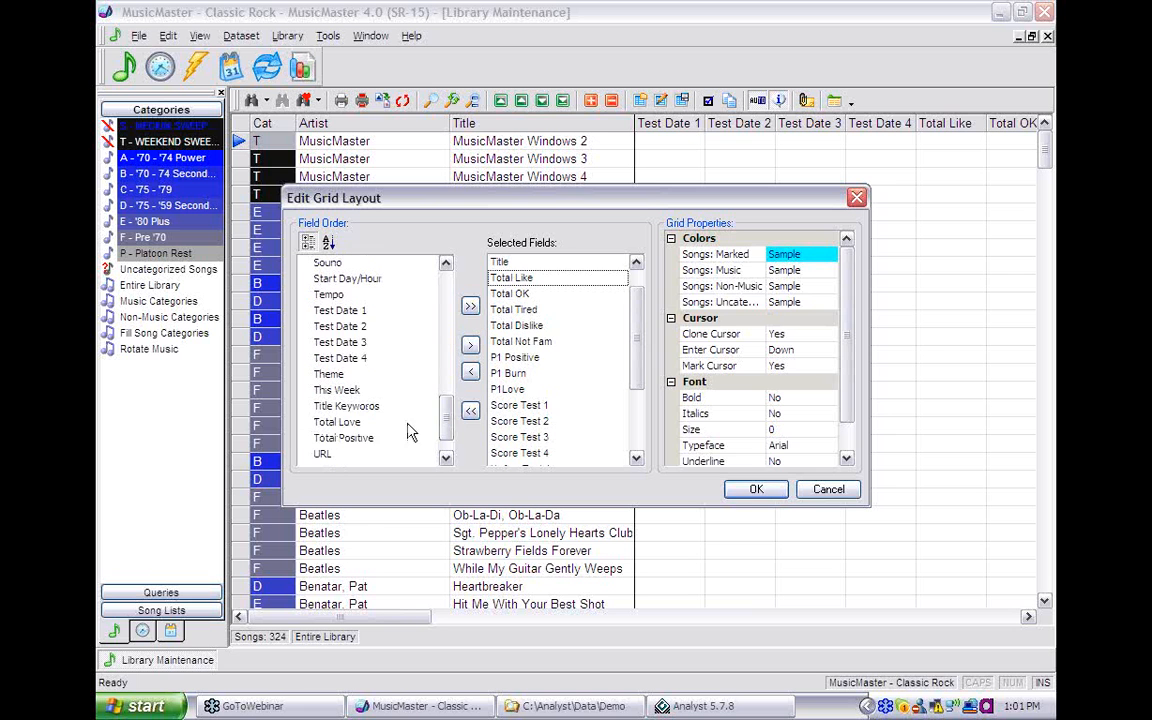
drag(345, 437, 507, 266)
drag(340, 422, 518, 285)
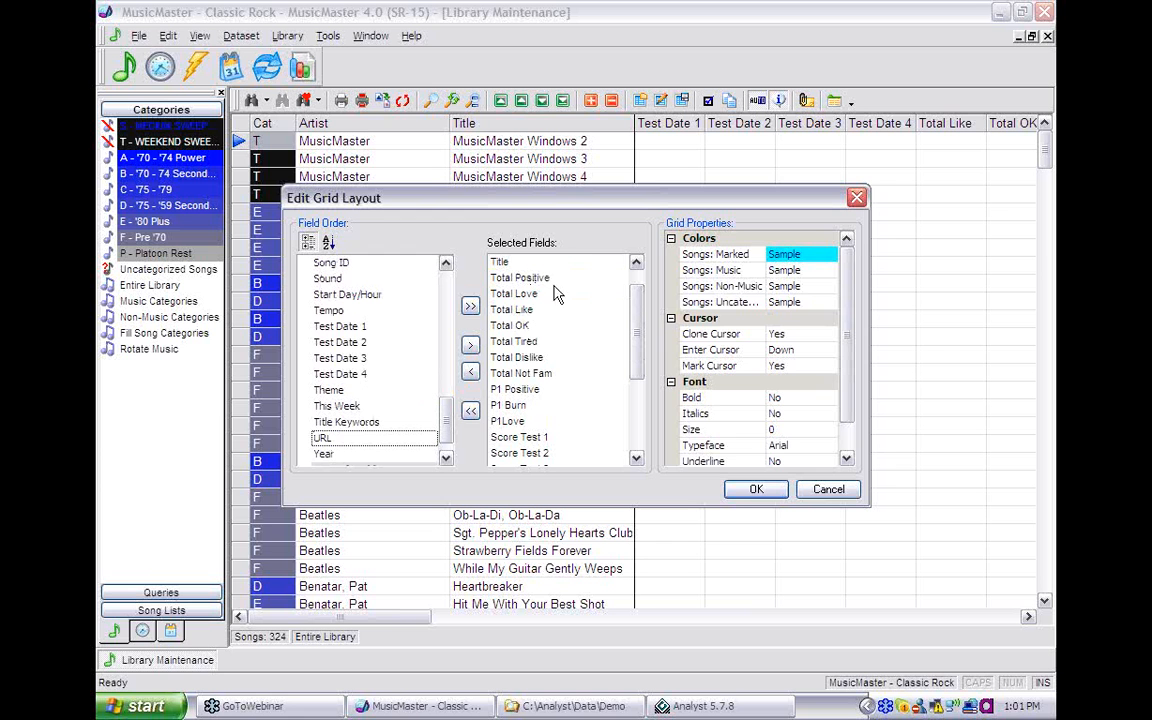
- Apply the new grid layout and open the Dataset > Library > Fields definitions
click(752, 489)
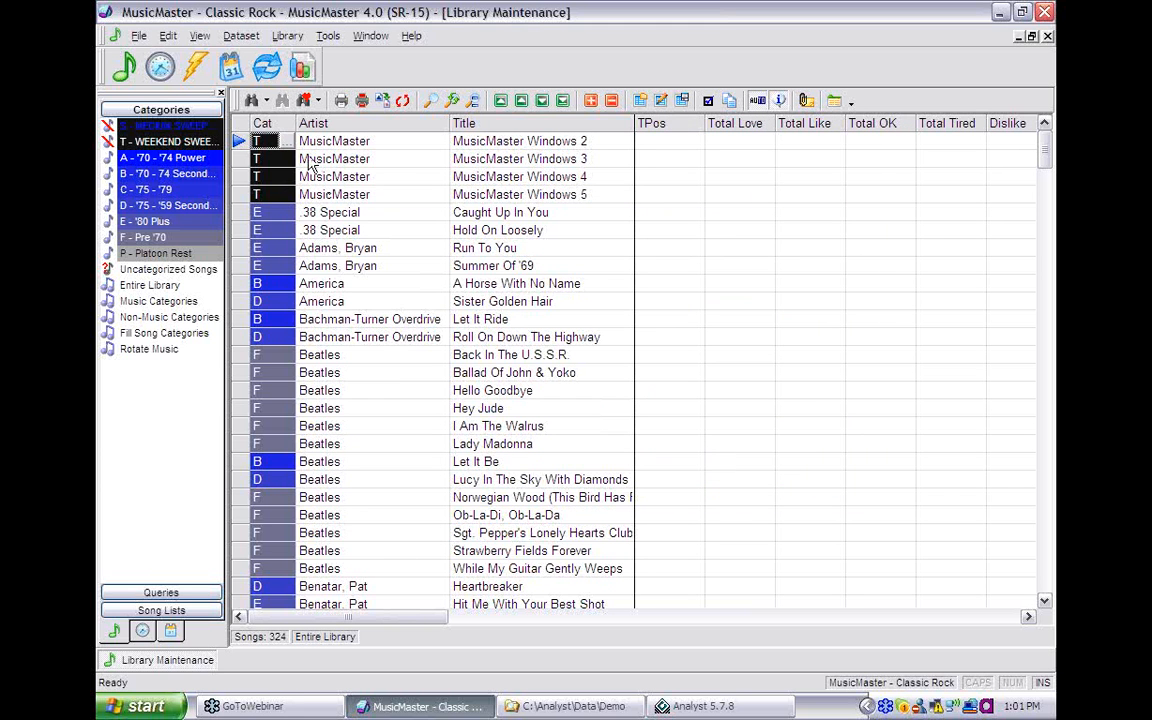
click(244, 36)
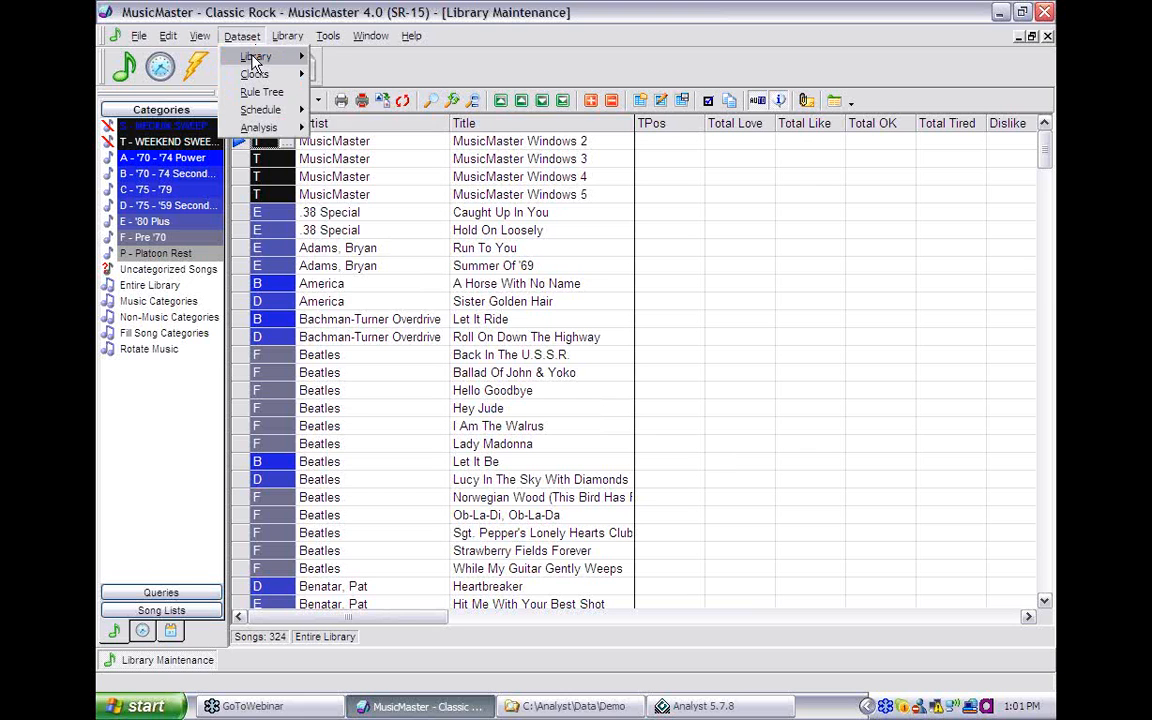
mouse_move(256, 58)
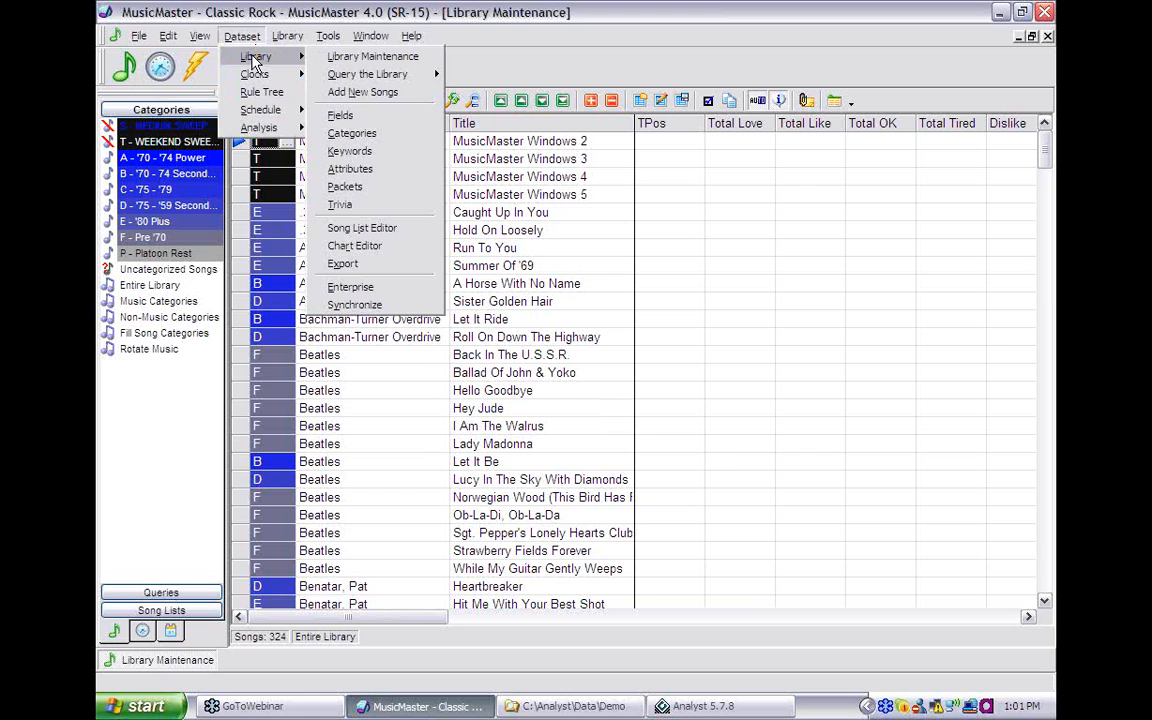
click(340, 115)
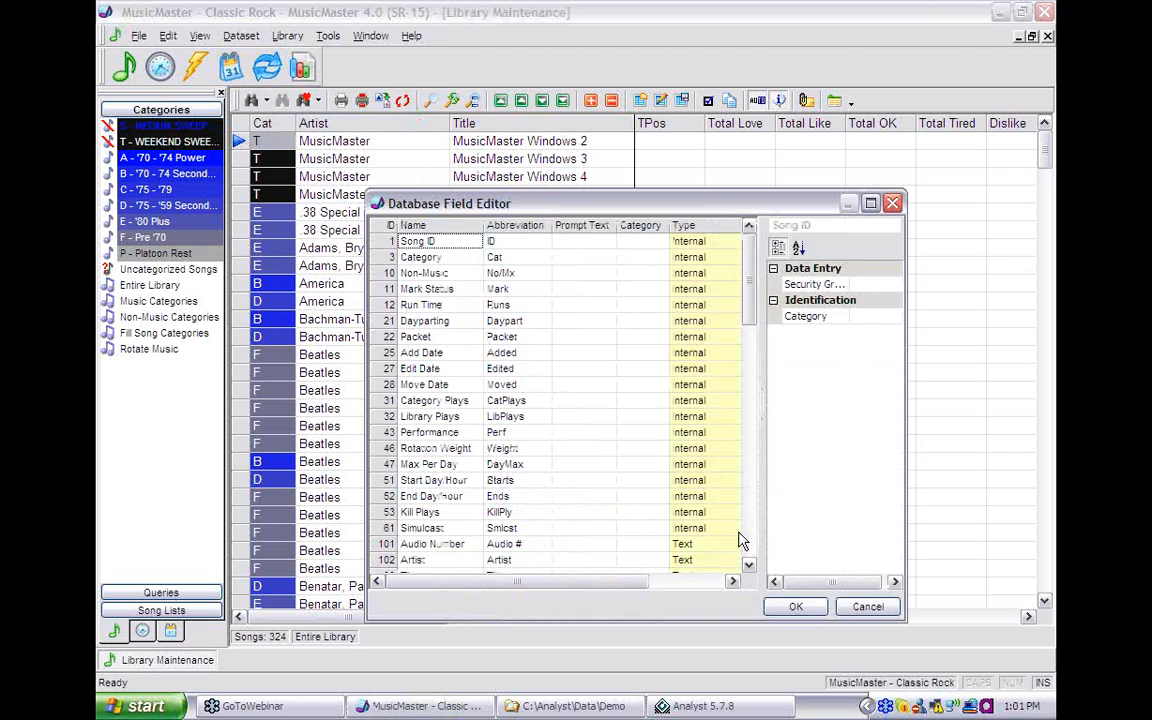
- Review the library field list in the Database Field Editor and close it with OK
scroll(754, 549, down, 7)
scroll(754, 549, down, 7)
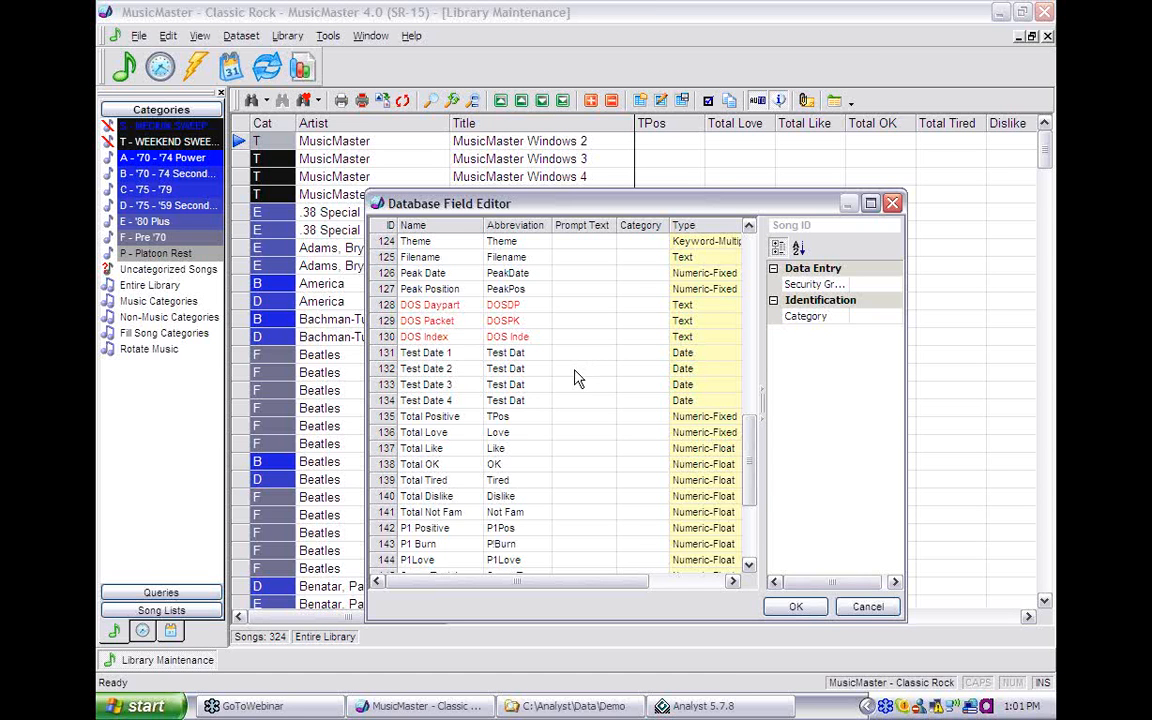
scroll(575, 378, down, 1)
scroll(575, 386, down, 2)
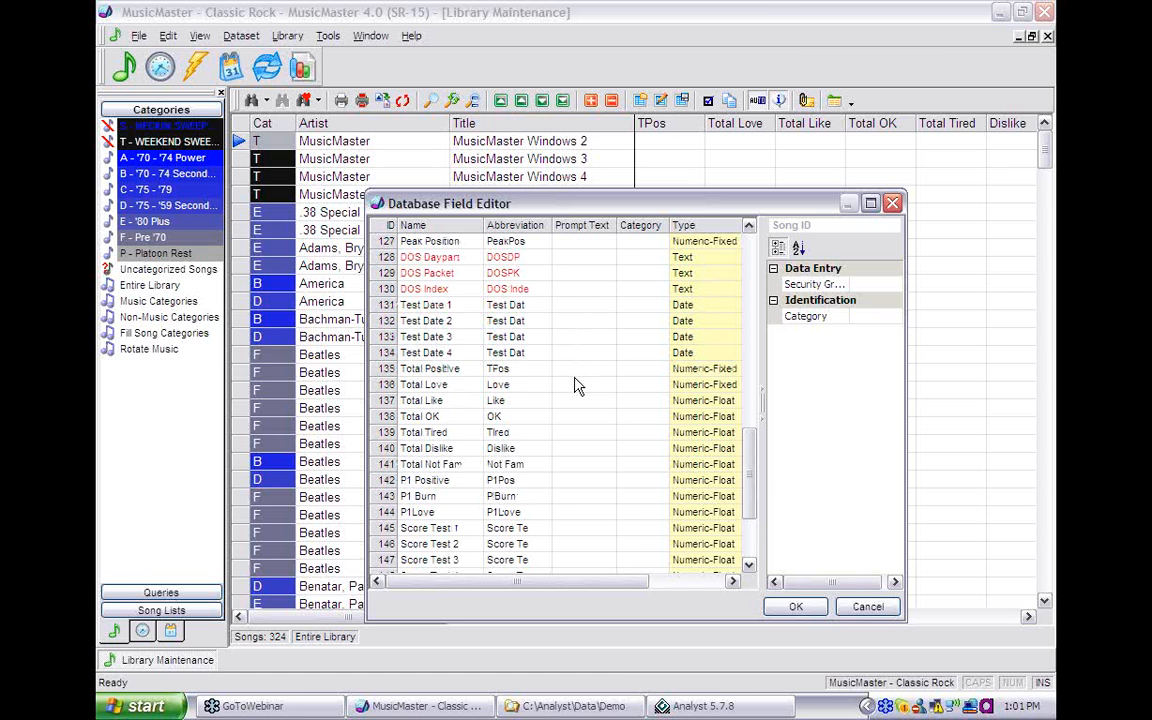
scroll(575, 386, down, 1)
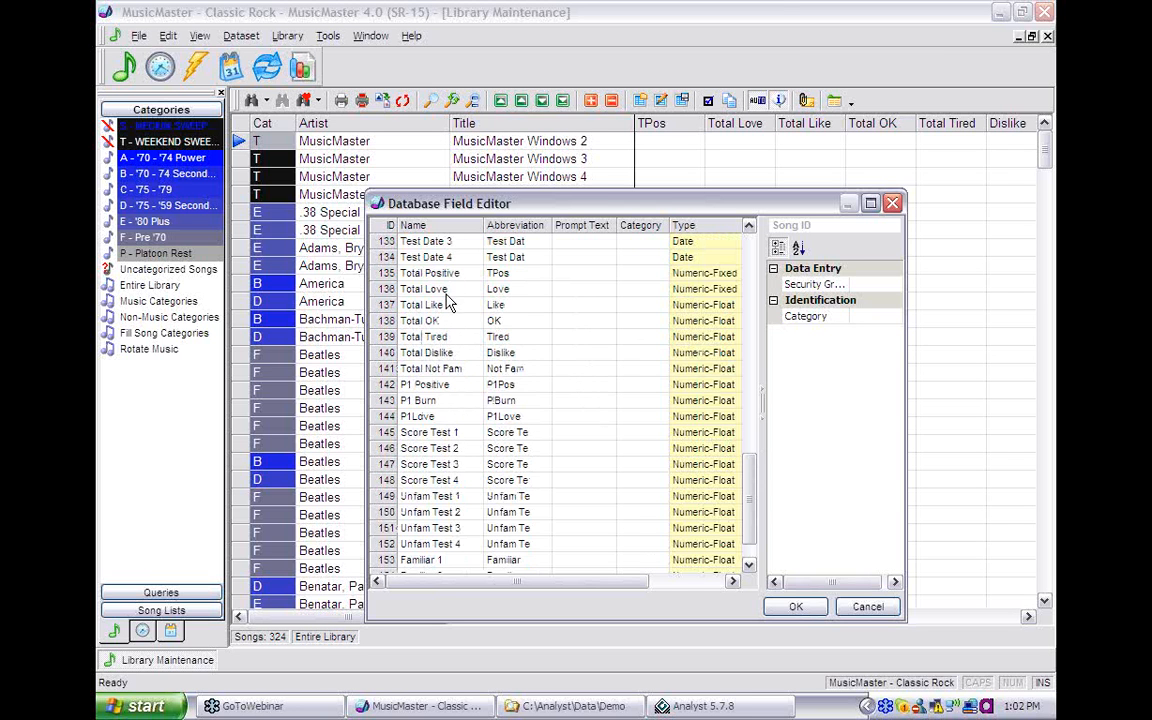
click(797, 608)
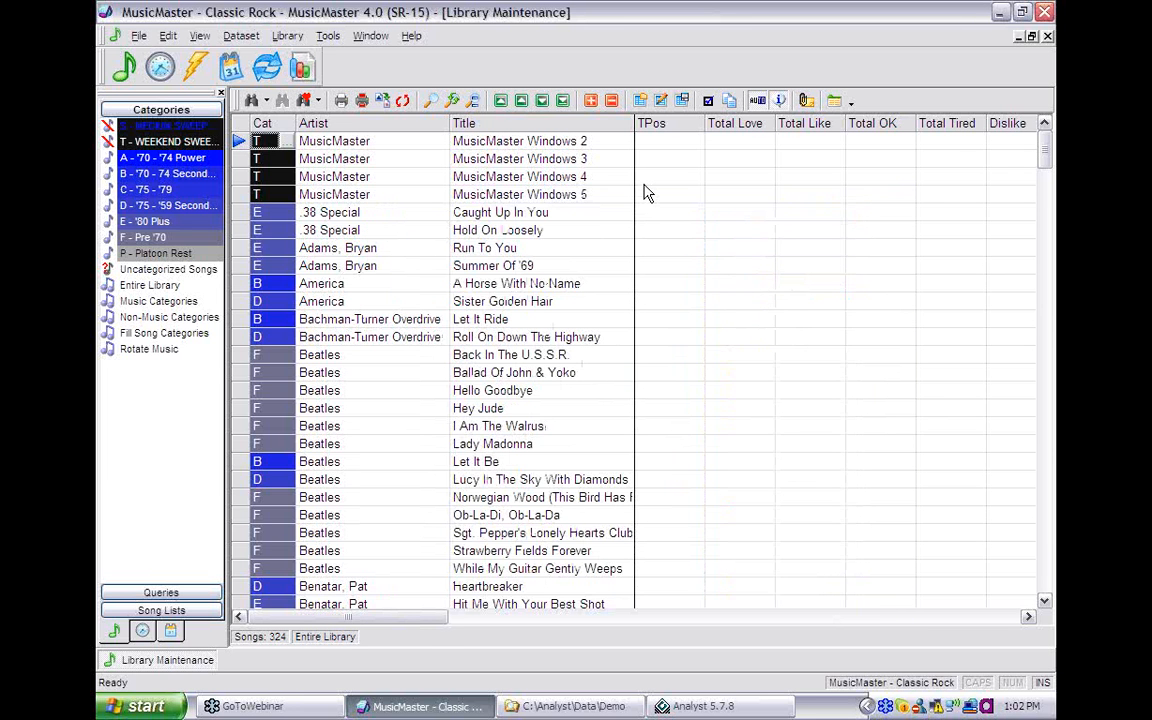
- Show category A - '70 - '74 Power's songs, clear their research score cells, and switch to Analyst
double_click(144, 157)
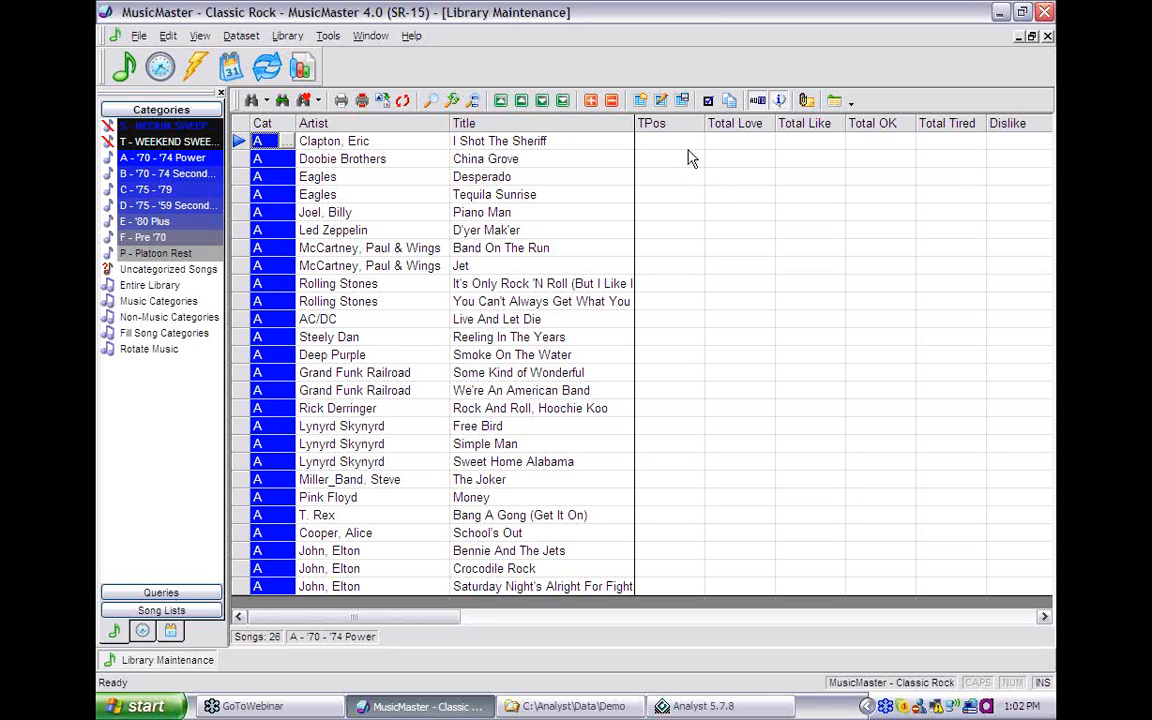
mouse_move(688, 148)
mouse_down()
mouse_move(696, 284)
mouse_move(738, 404)
mouse_move(967, 517)
mouse_move(965, 500)
mouse_up()
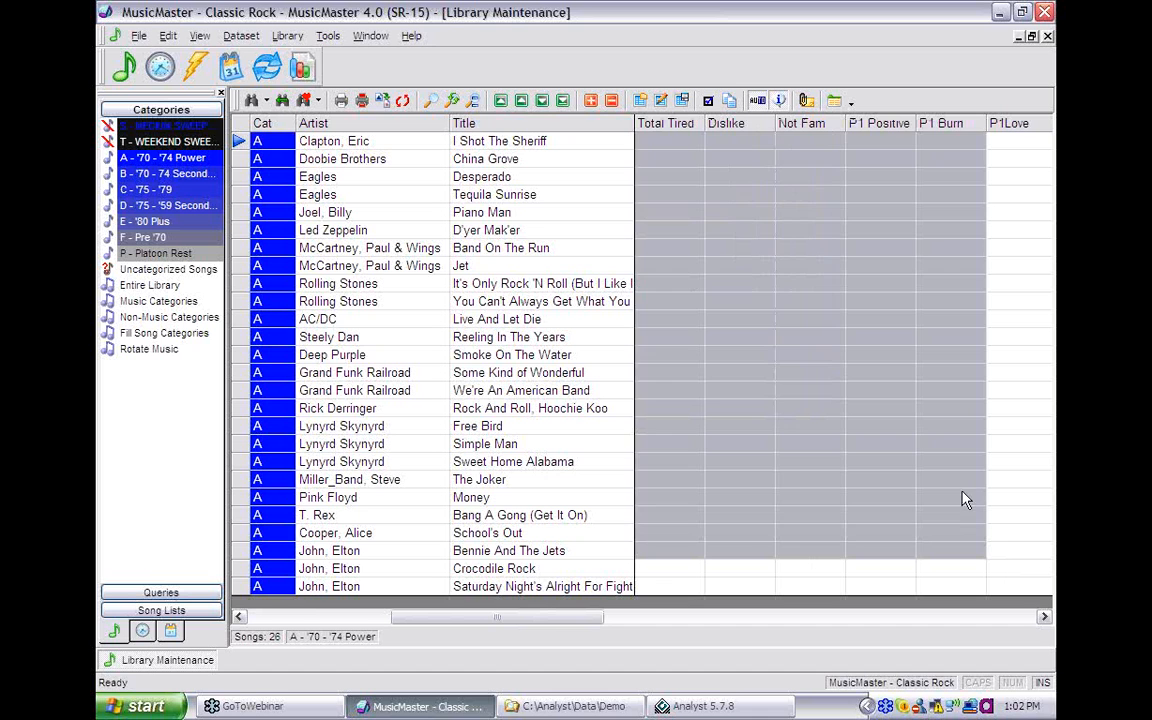
key(Delete)
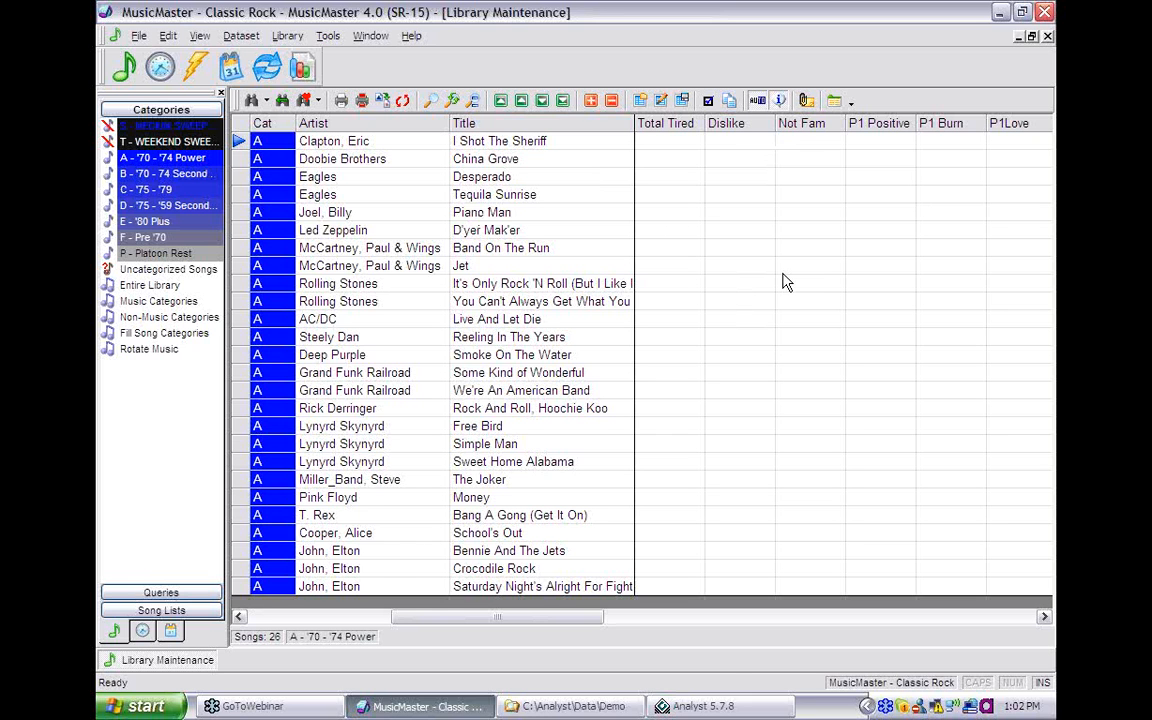
click(717, 710)
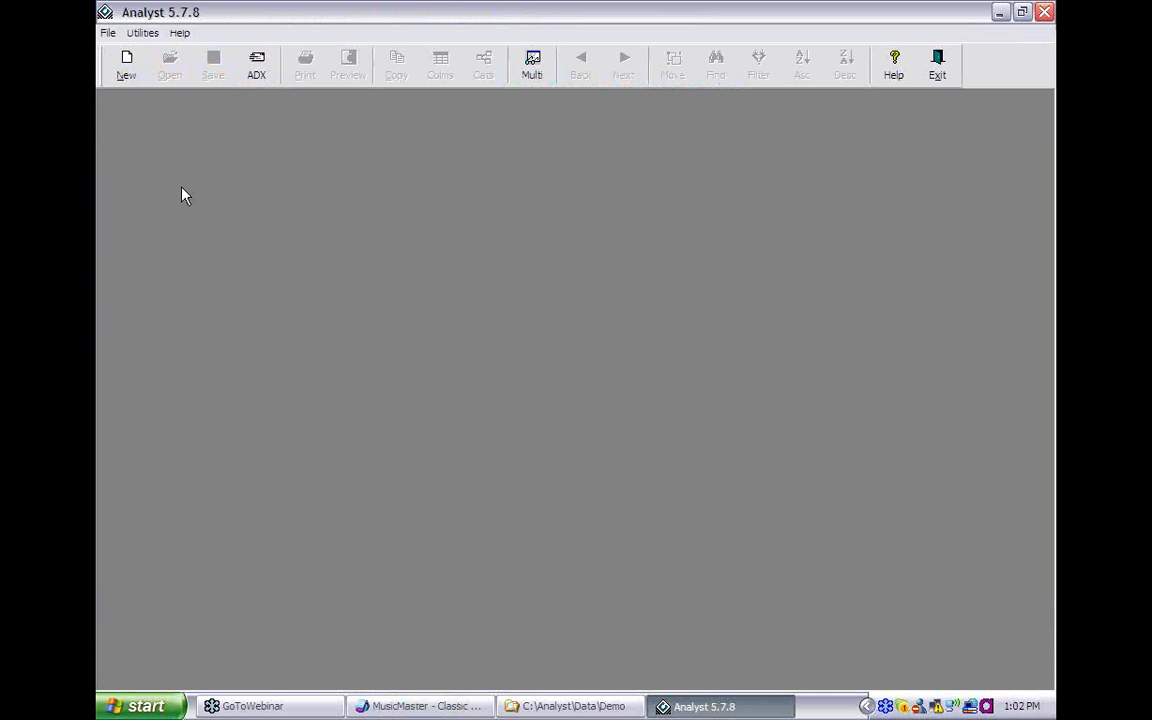
- Open Analyst's System Setup at MusicSync > MusicMaster links, showing station ROCK
click(144, 36)
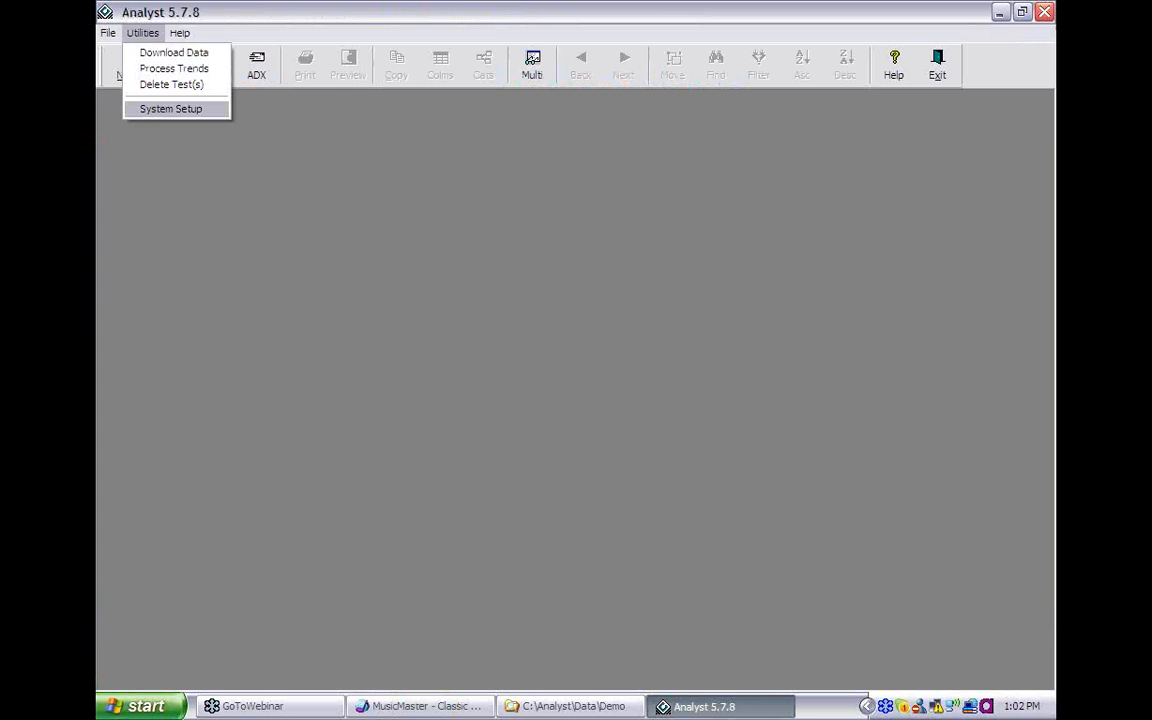
click(170, 108)
click(536, 176)
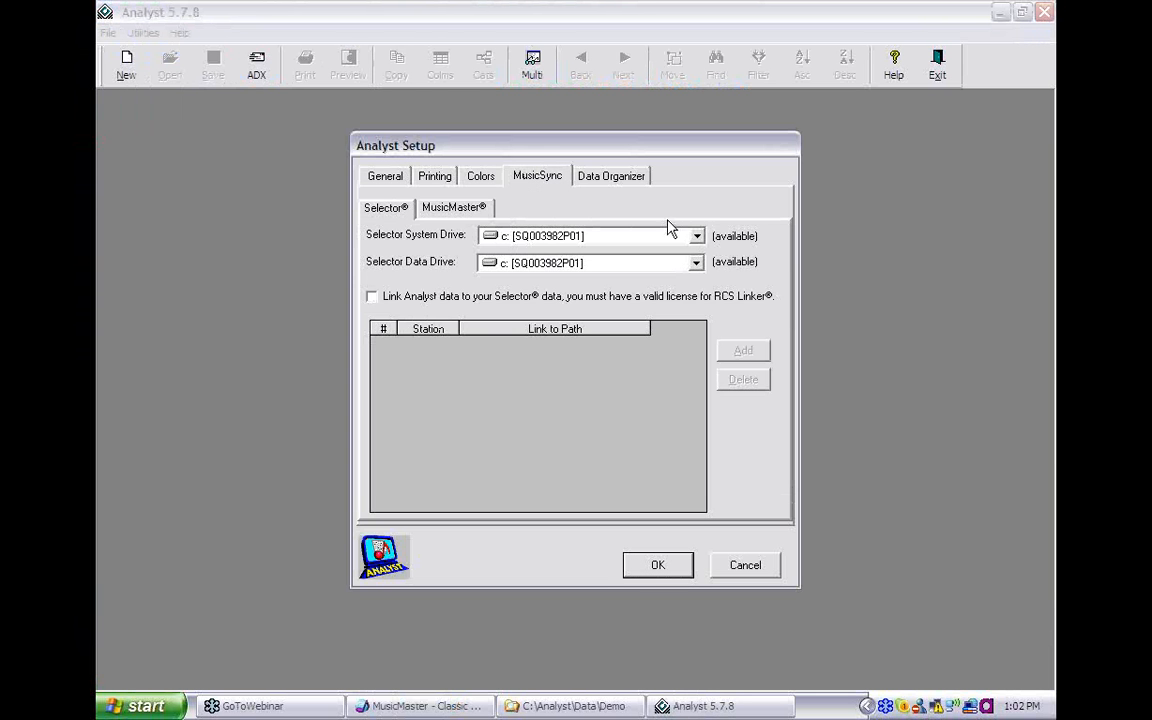
click(455, 208)
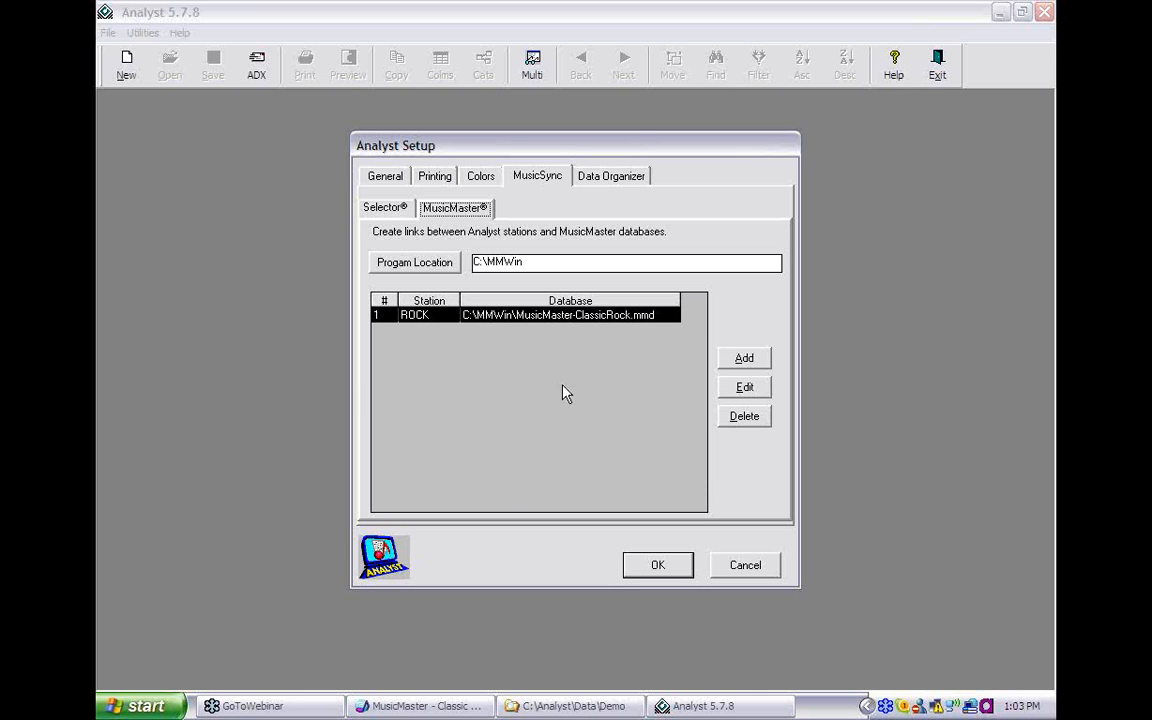
- Edit the ROCK station's MusicMaster interface and view its empty Fields to Link list
click(730, 395)
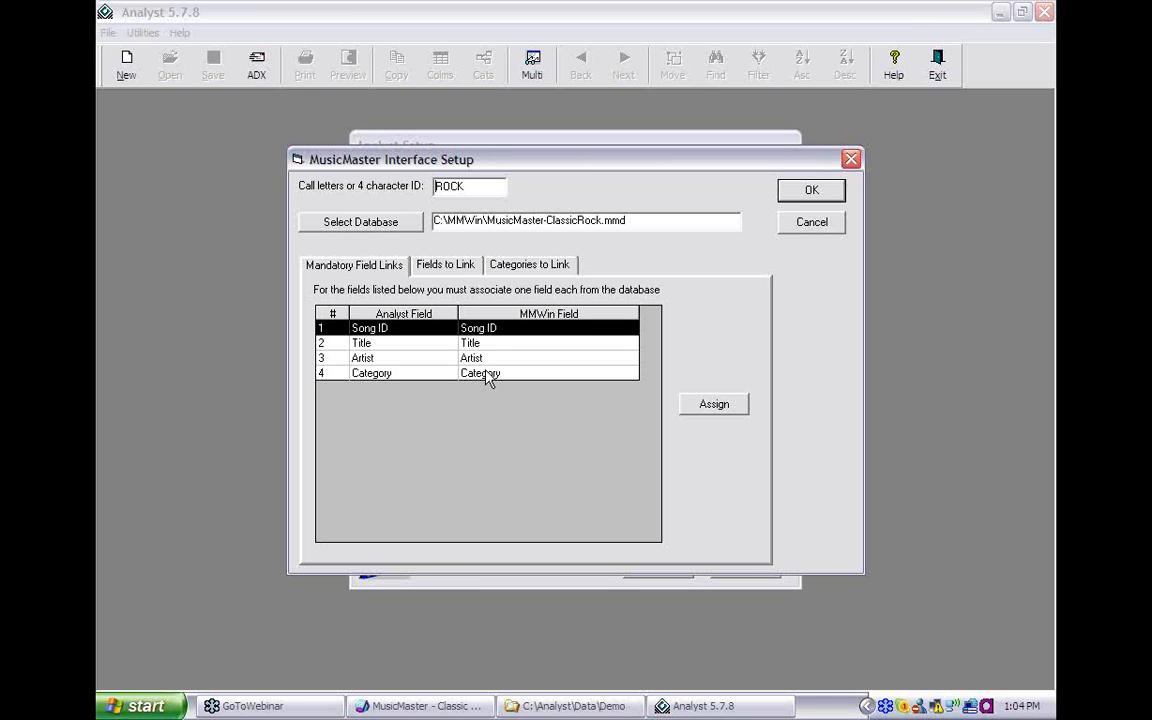
click(444, 270)
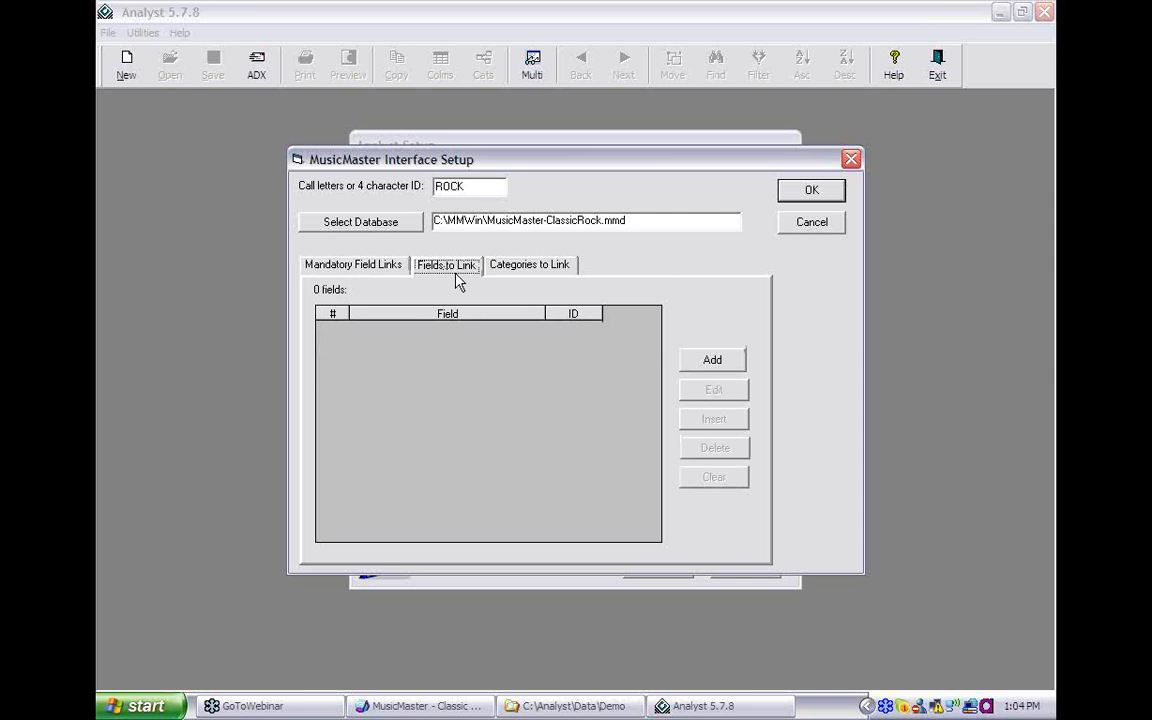
- Add P1 Burn, P1 Positive and P1Love to the fields to link
click(700, 360)
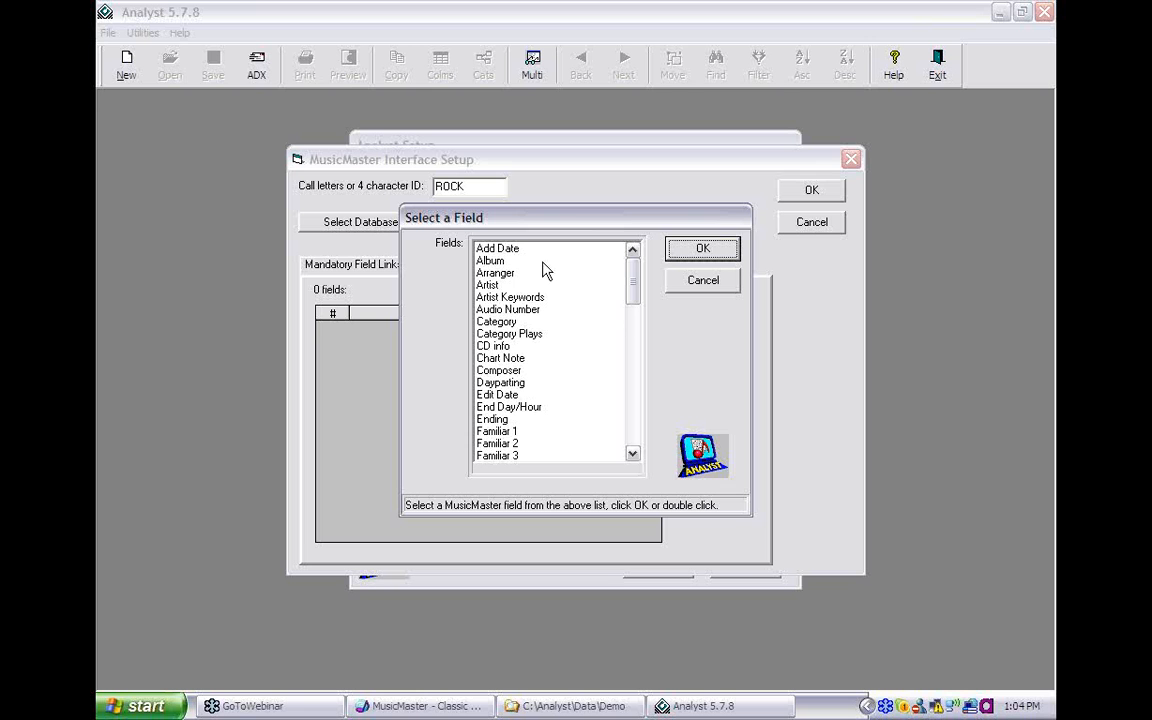
click(633, 455)
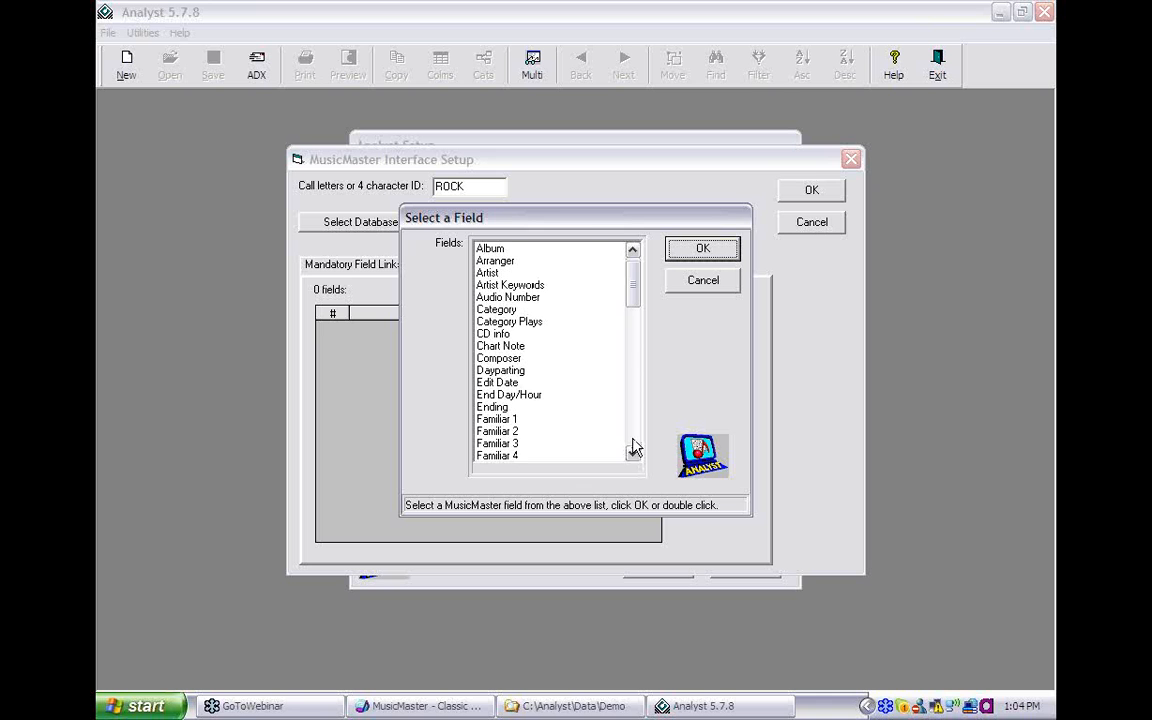
drag(633, 451, 633, 451)
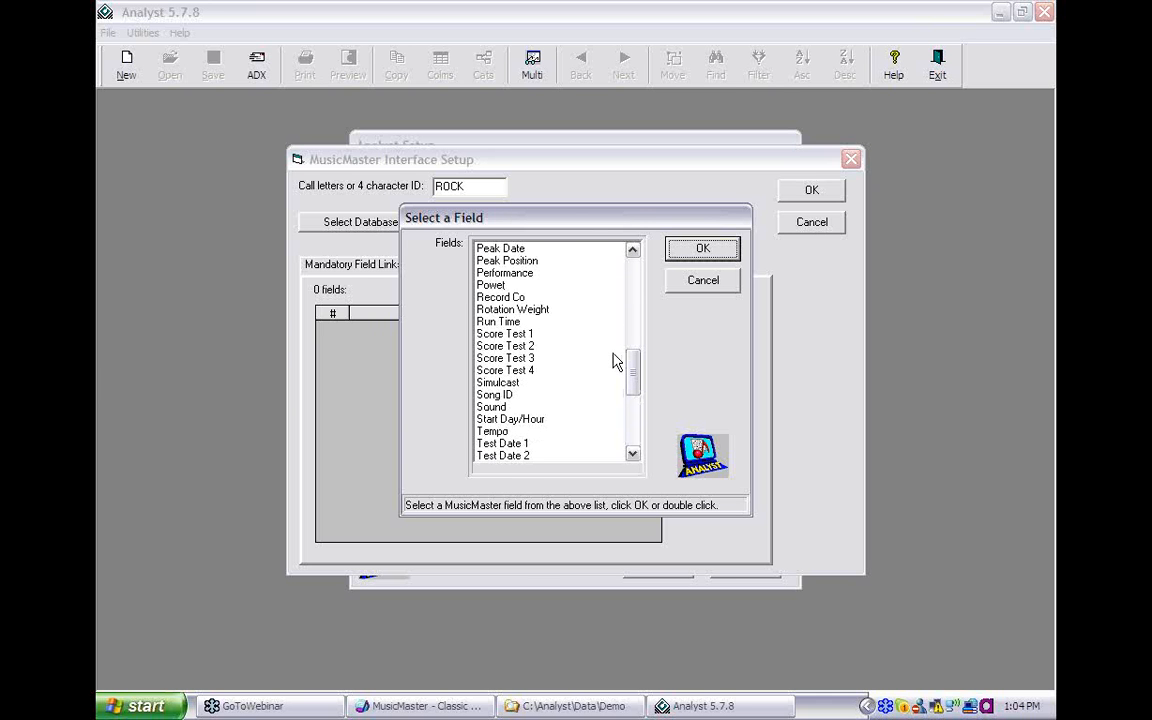
scroll(544, 317, up, 2)
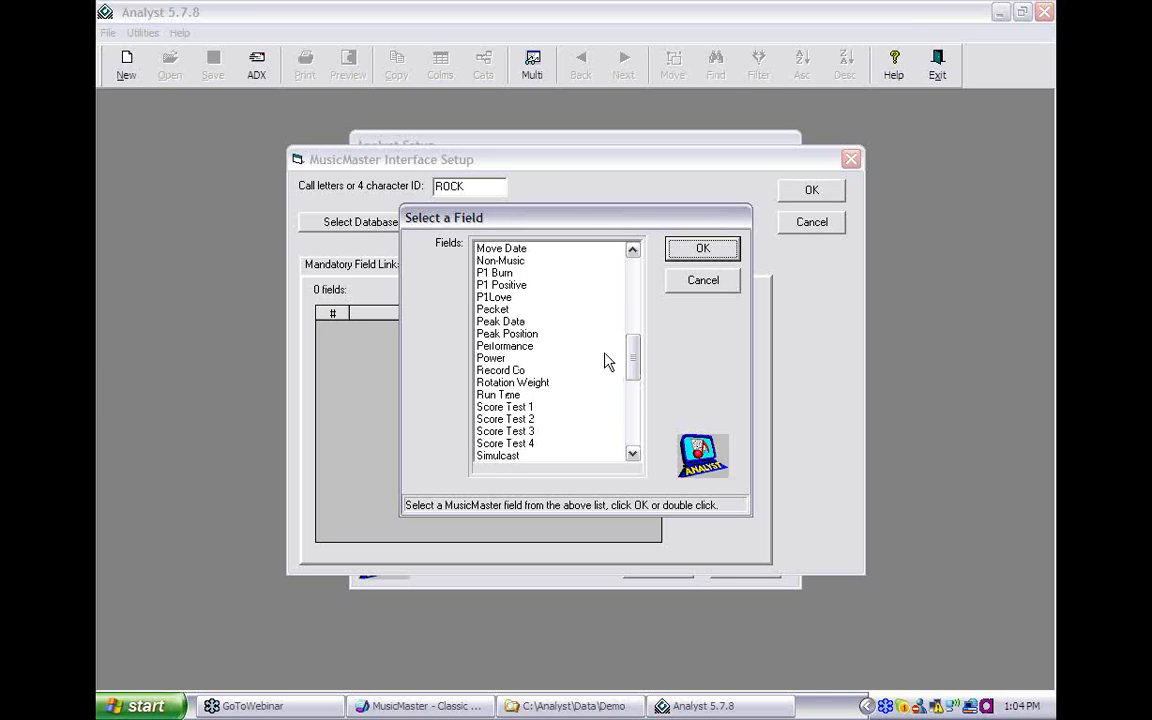
click(507, 287)
click(508, 296)
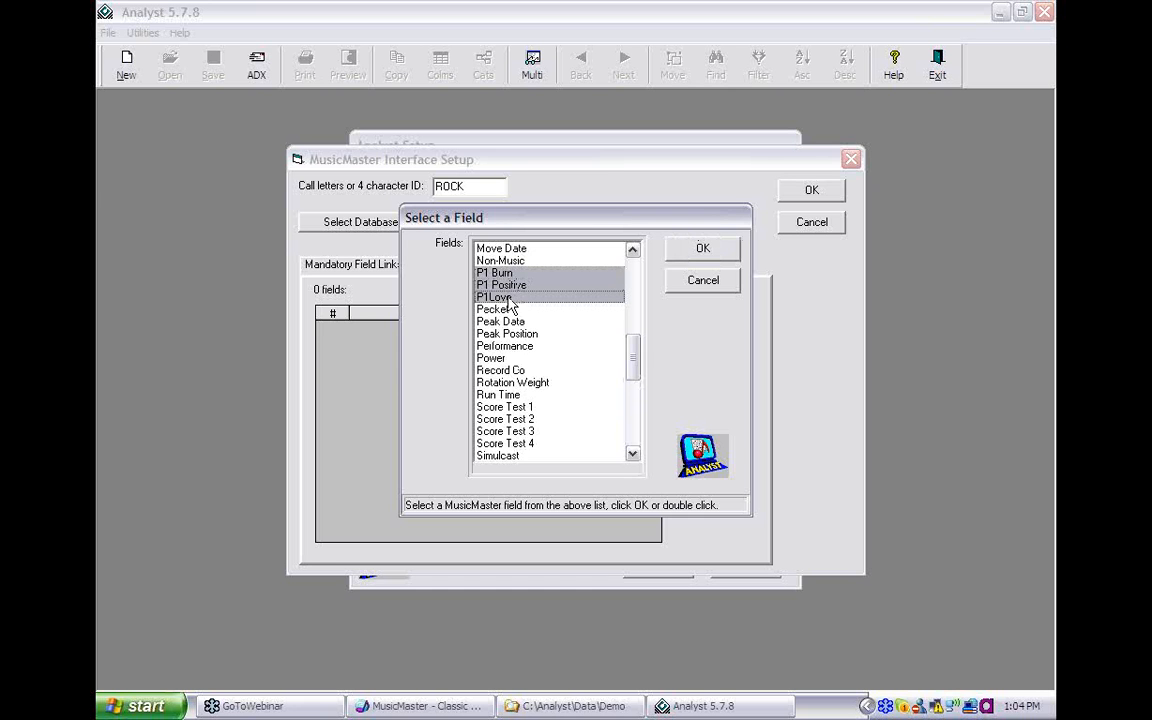
click(703, 249)
- Add the seven Total fields, Total Dislike through Total Tired, to the link list
click(712, 360)
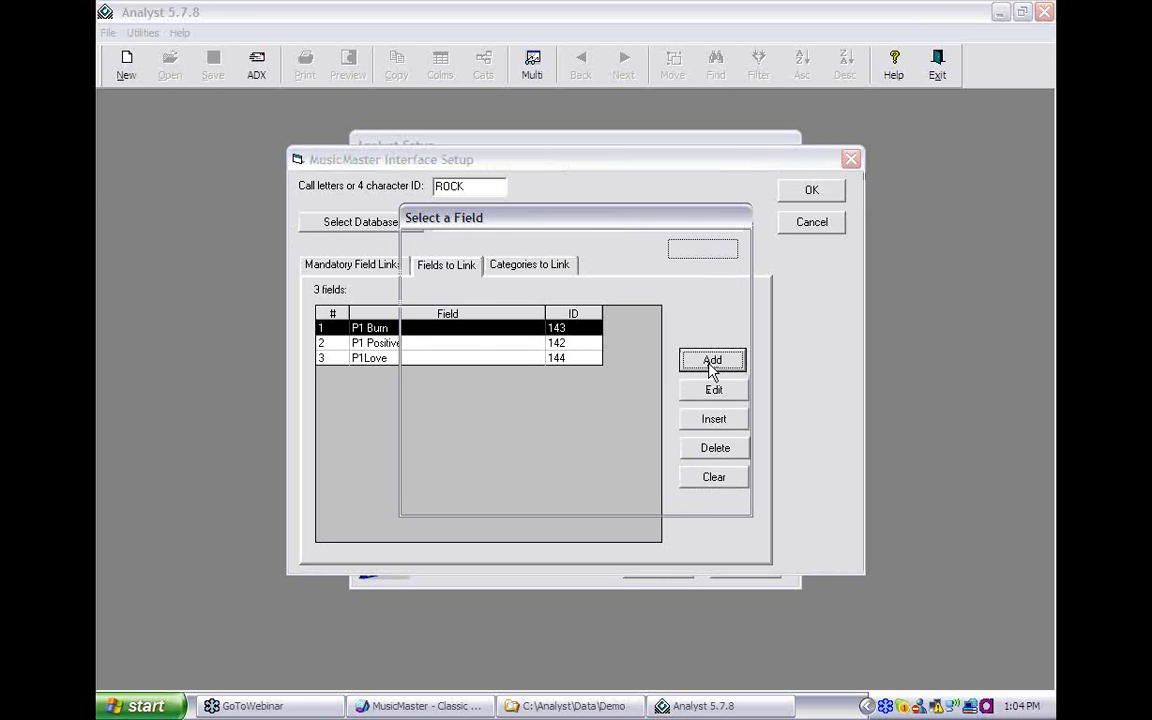
scroll(633, 435, down, 5)
scroll(633, 435, down, 11)
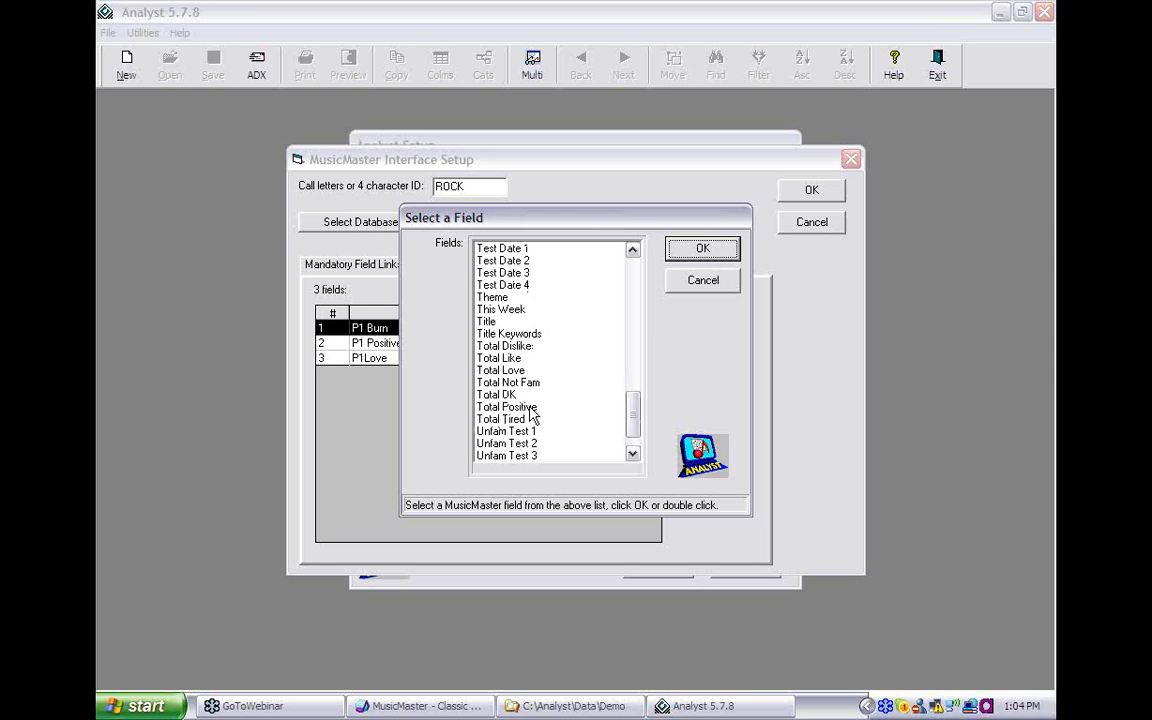
click(500, 419)
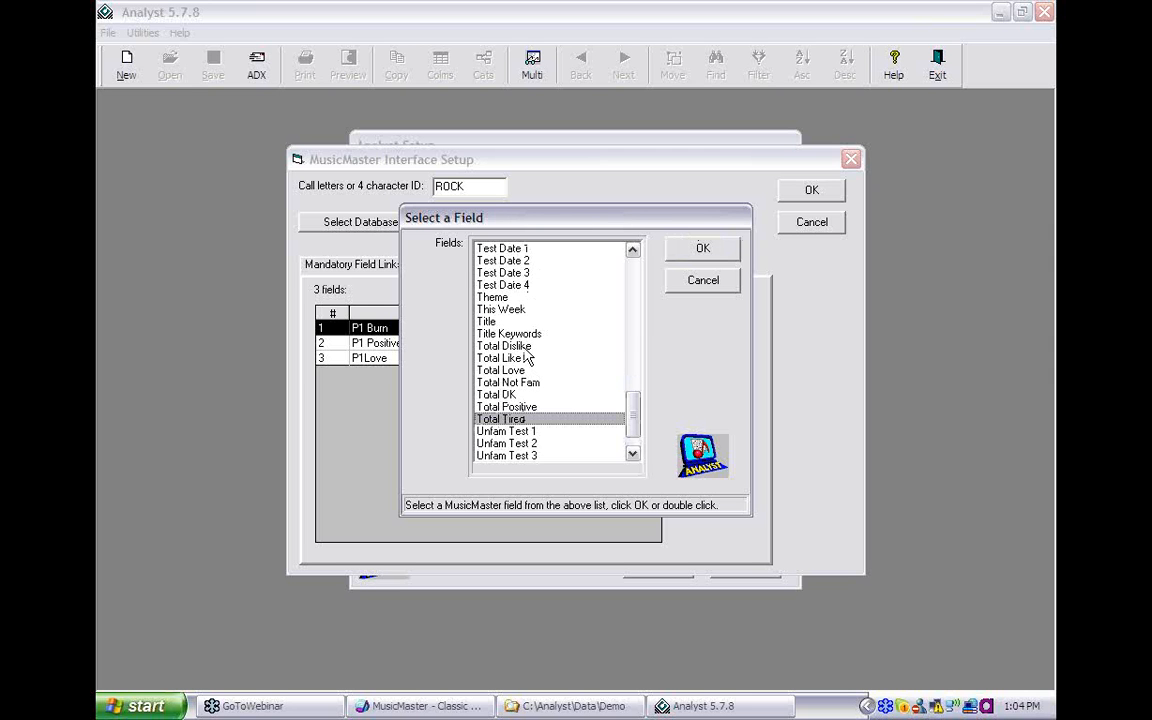
shift+click(533, 348)
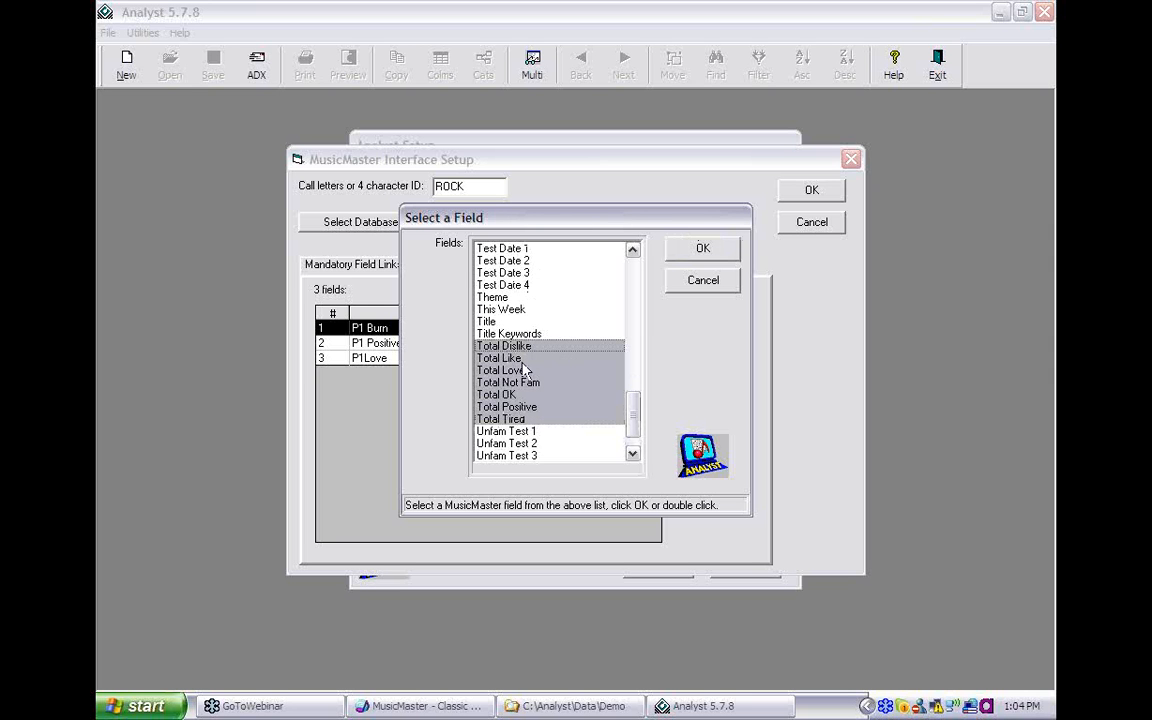
click(702, 255)
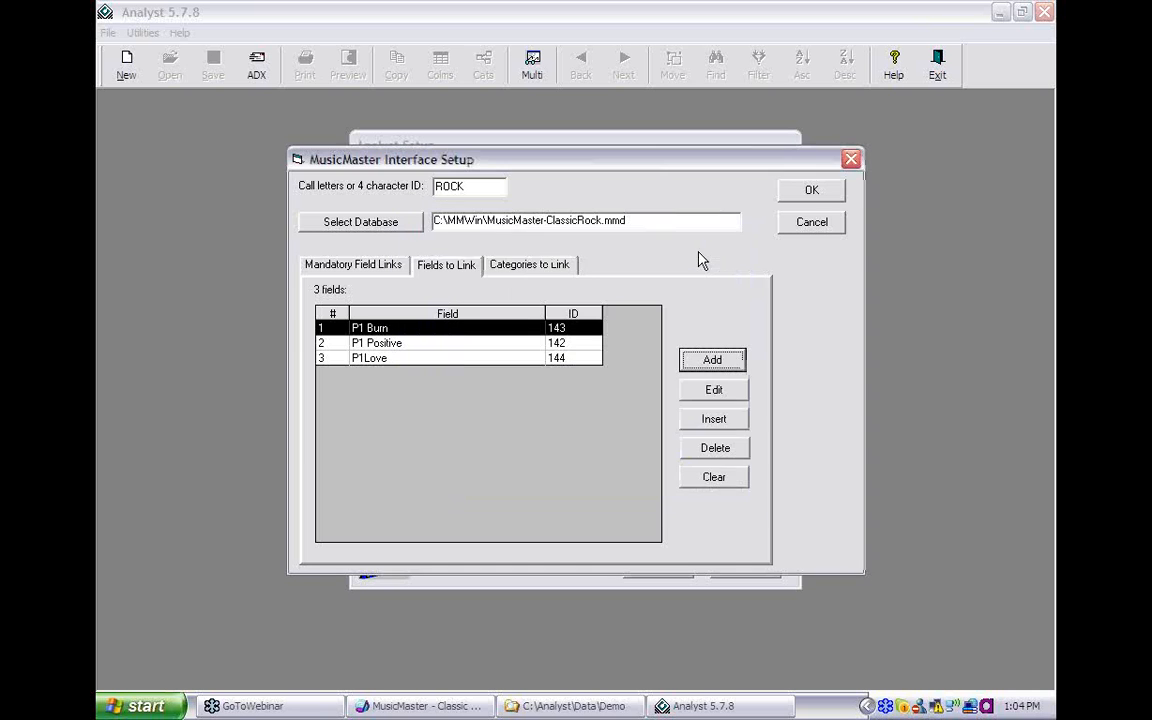
click(709, 358)
- Link Tempo, Library Plays and Artist Keywords for 13 fields, then show the seven categories
scroll(634, 447, down, 7)
scroll(634, 447, down, 6)
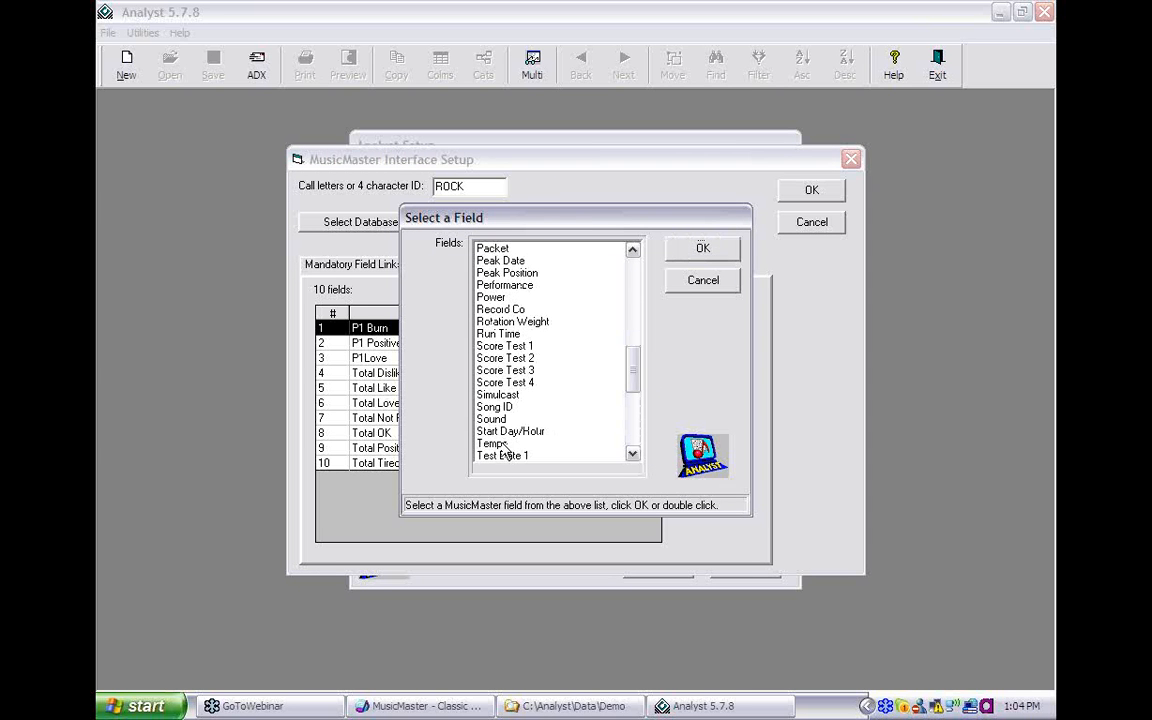
click(543, 443)
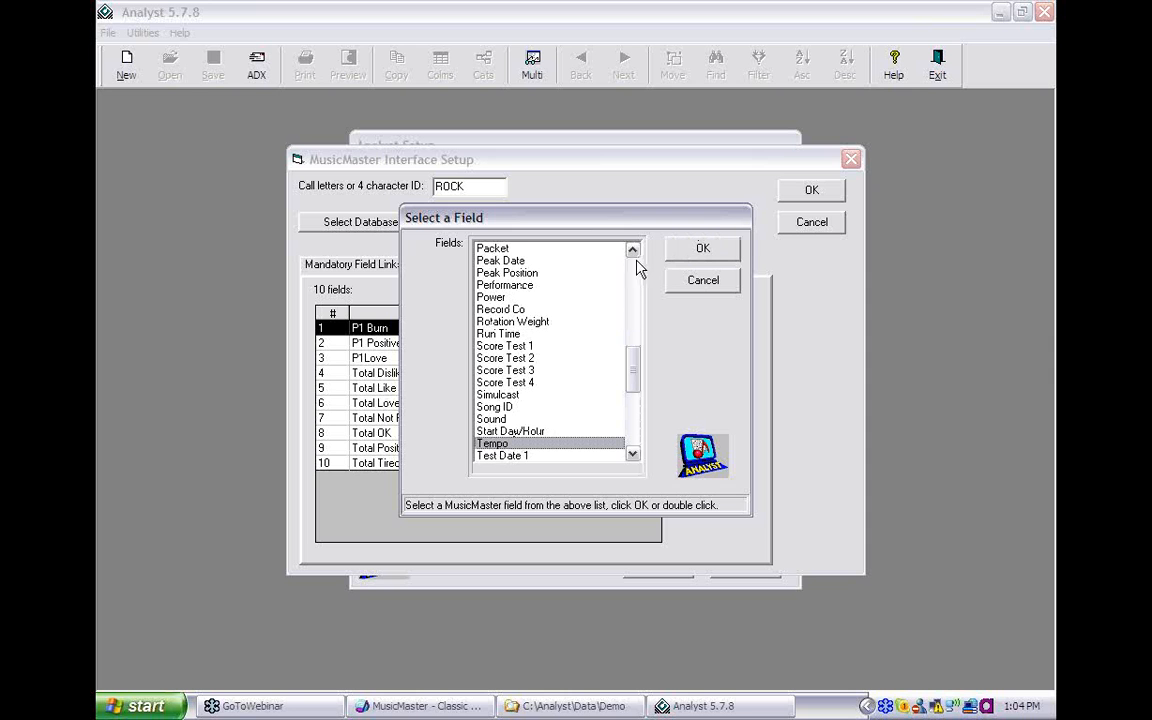
scroll(638, 272, up, 2)
scroll(638, 272, up, 3)
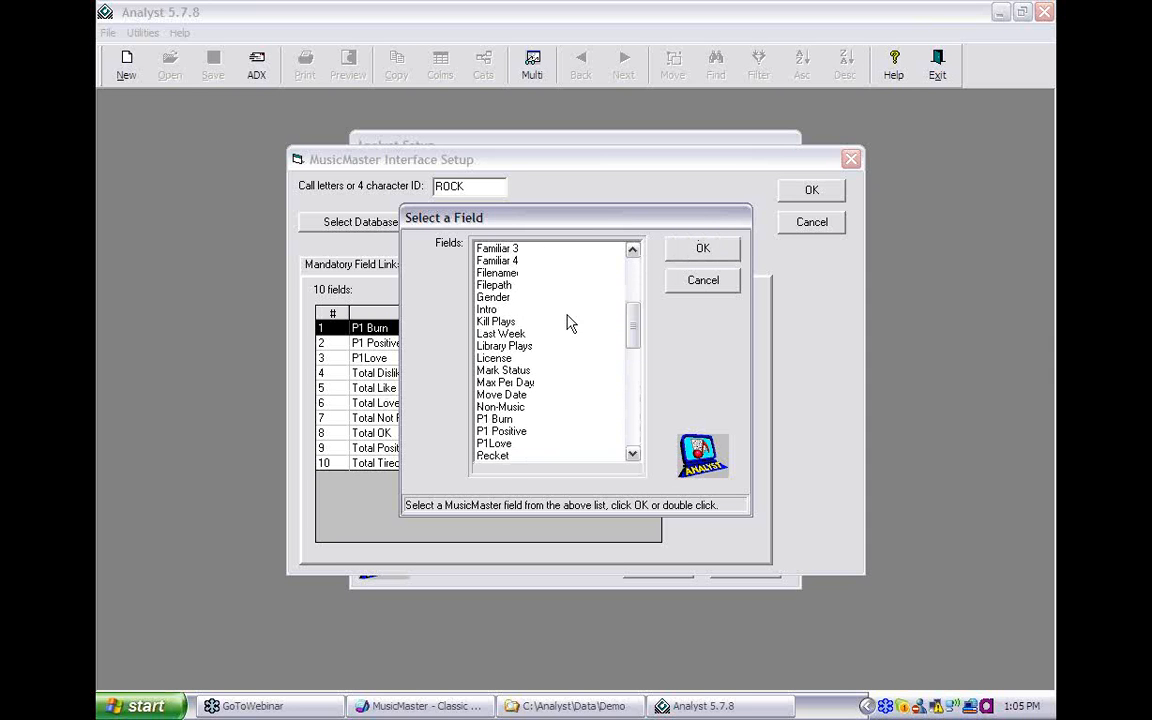
click(508, 346)
scroll(638, 284, up, 6)
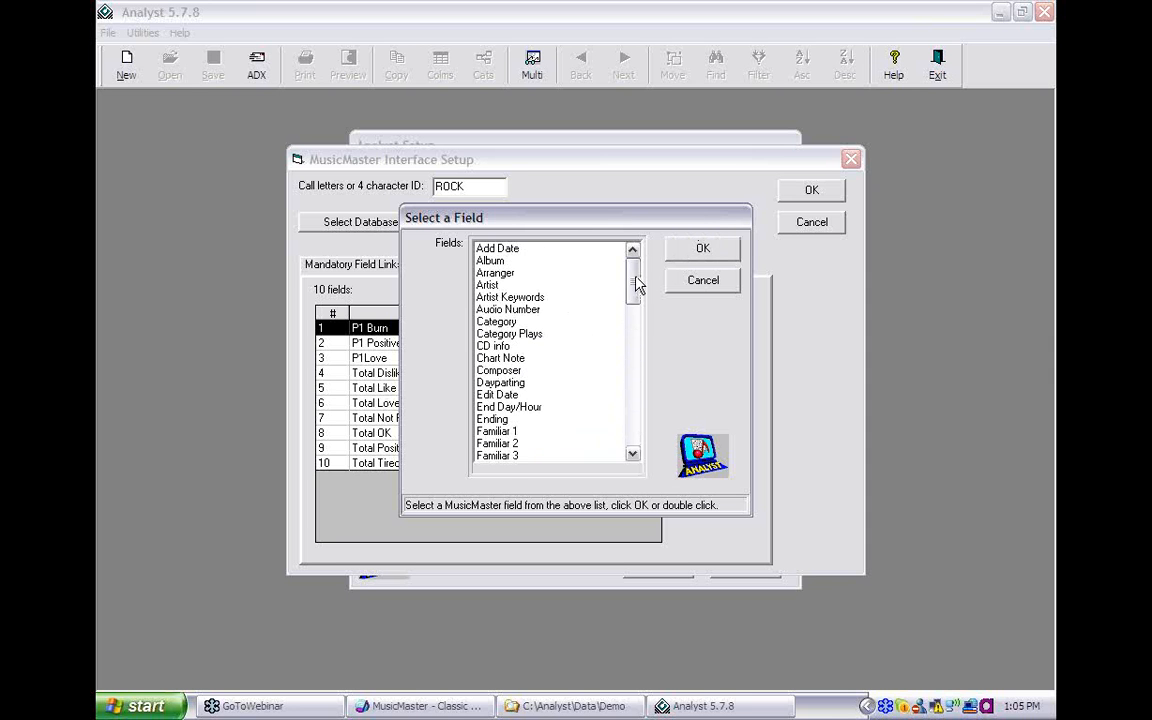
click(532, 297)
click(700, 250)
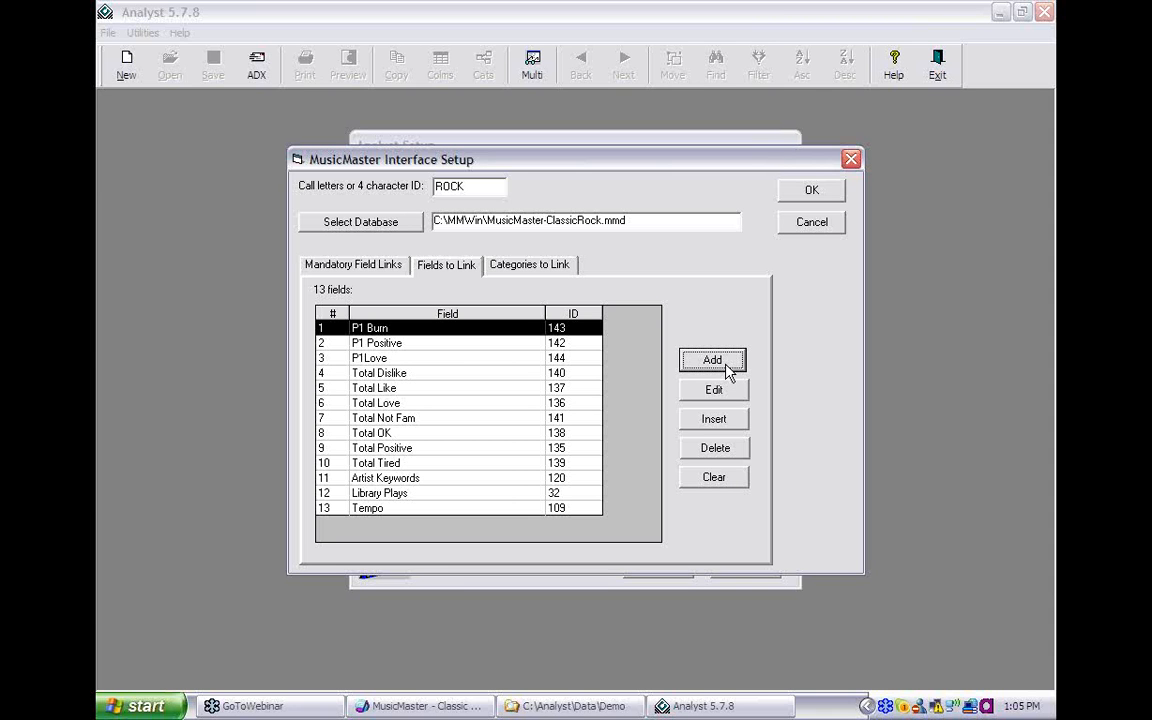
click(530, 265)
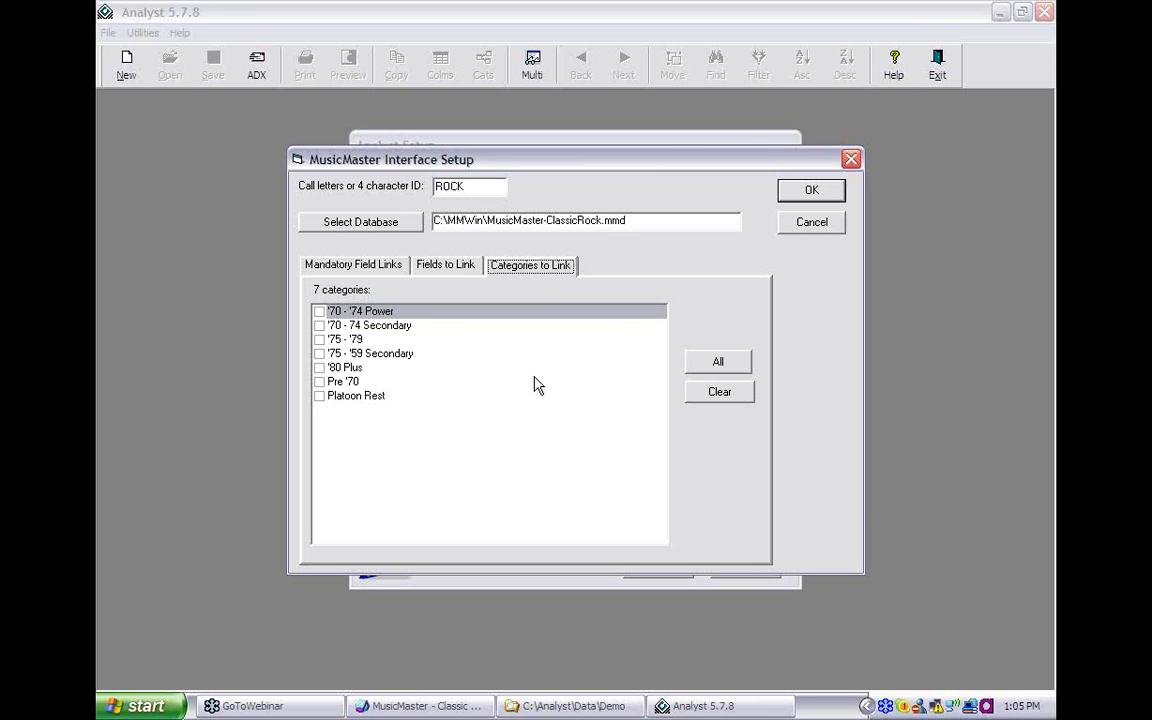
- Tick all seven categories and review the mandatory and linked field tabs
click(712, 366)
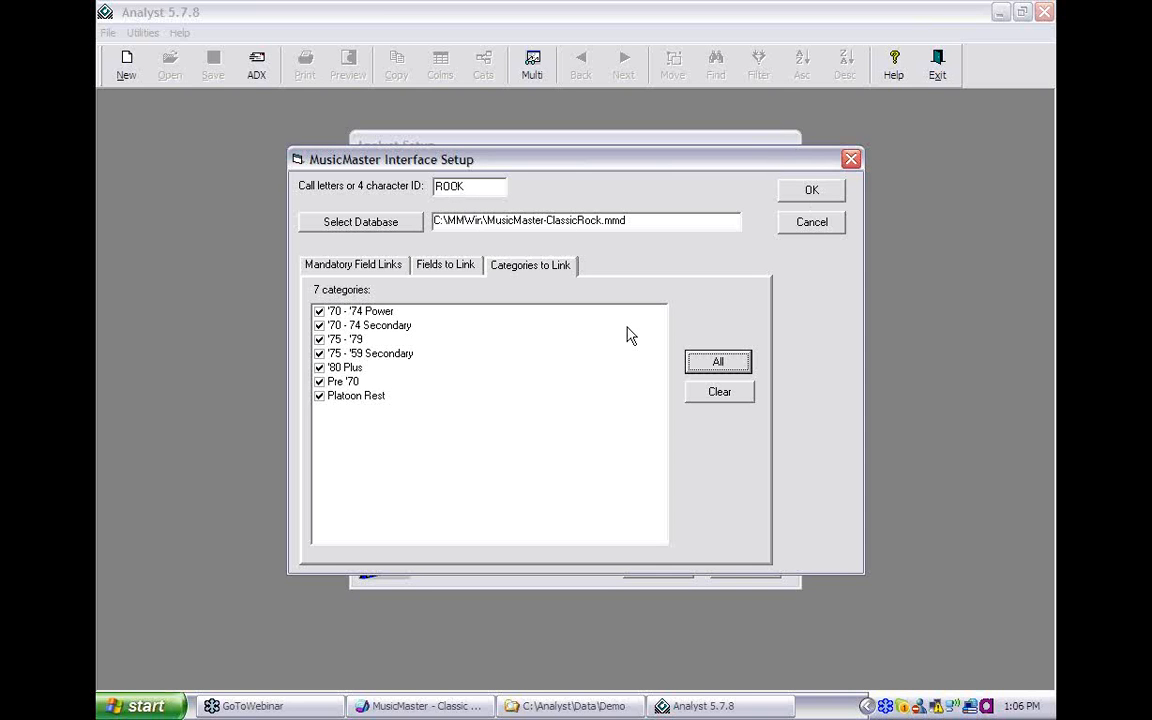
click(376, 270)
click(446, 265)
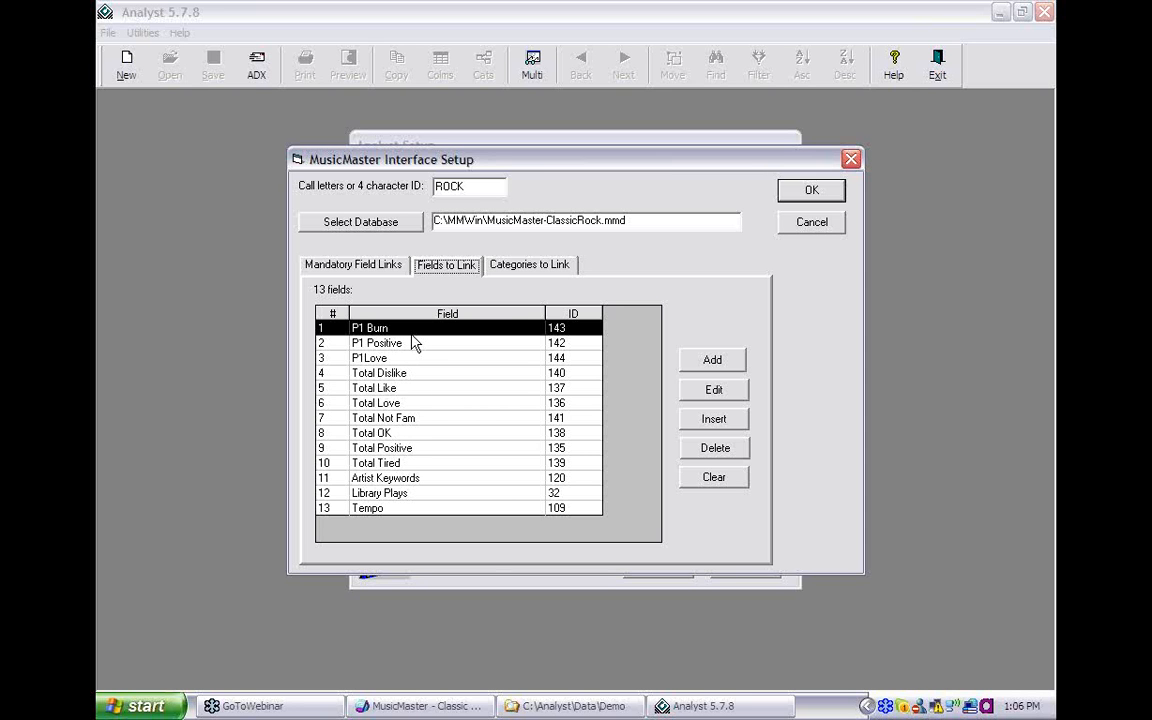
- Return to Categories to Link, then save the interface setup and close Analyst Setup
click(527, 273)
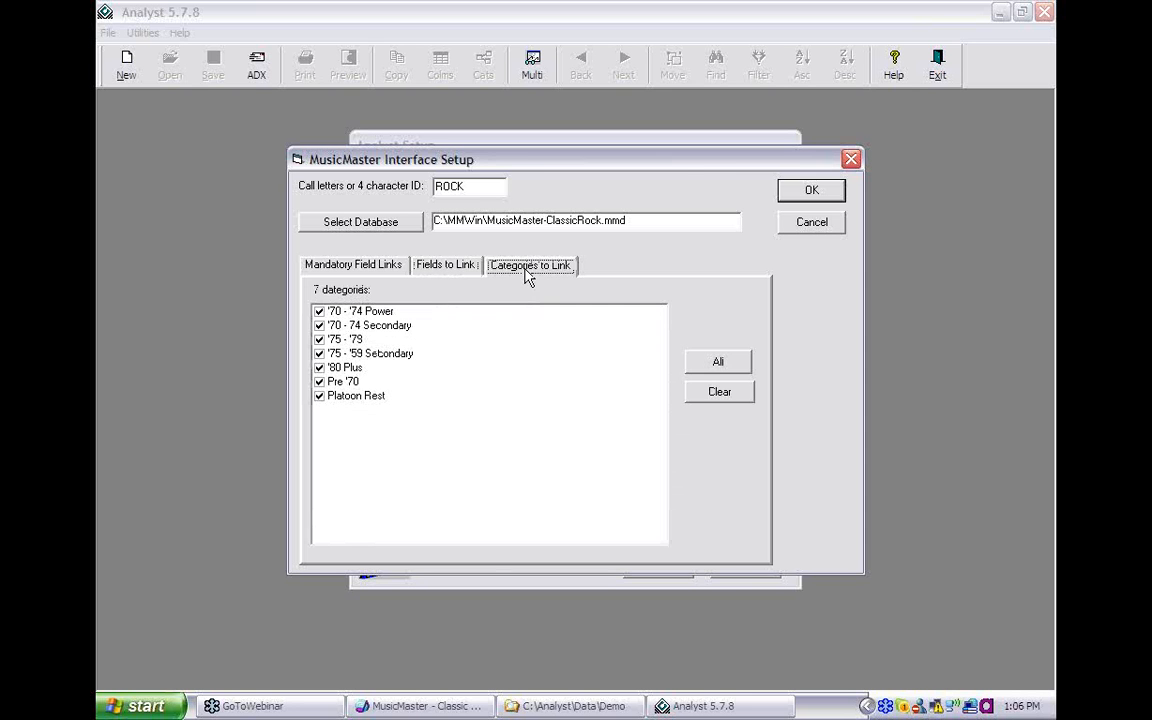
click(795, 194)
click(673, 567)
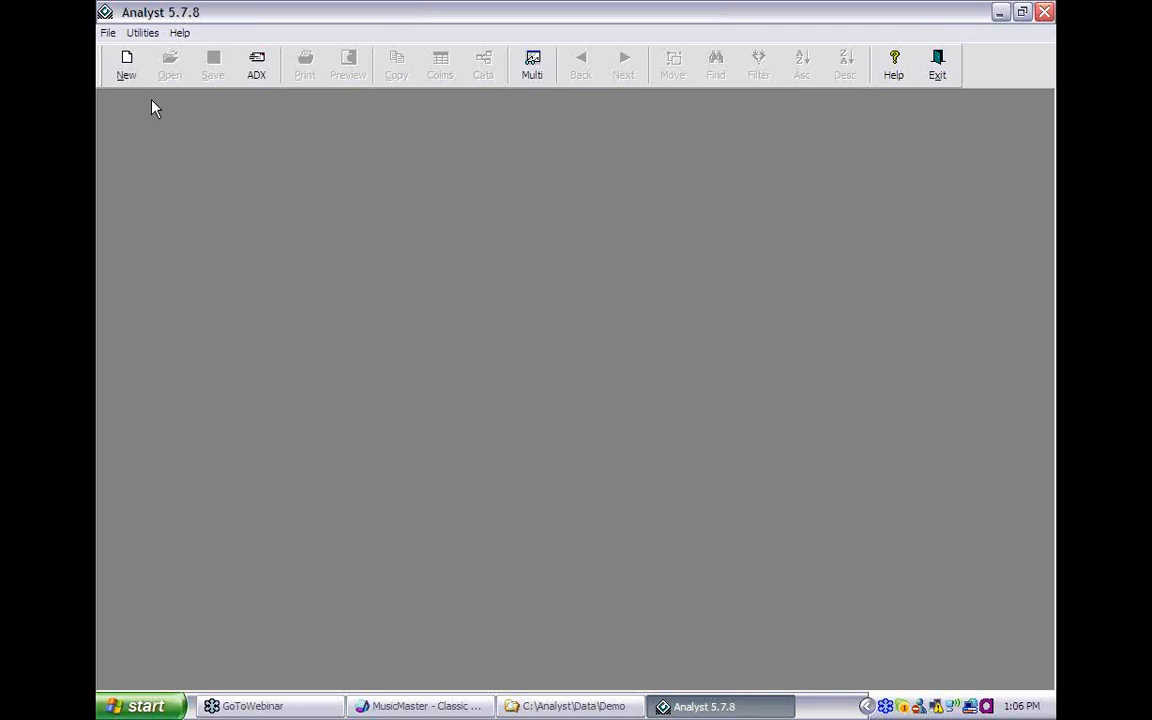
- Open the ROCK Rockville February 2008 test as a new study
click(128, 78)
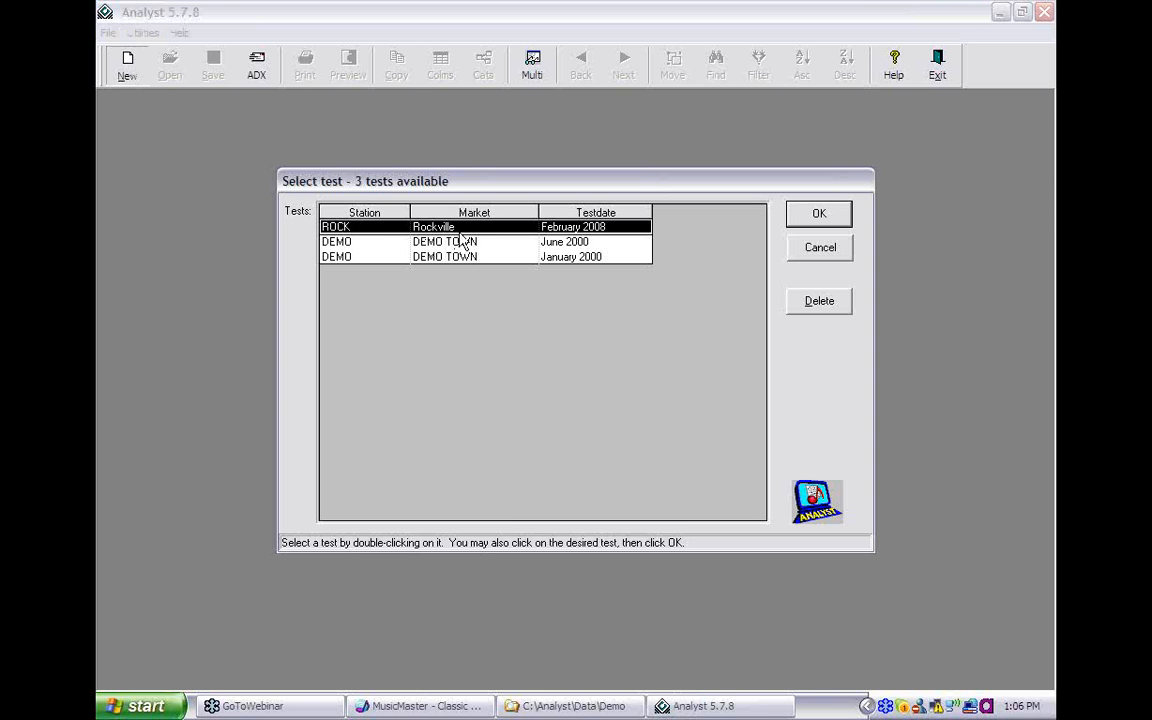
click(814, 220)
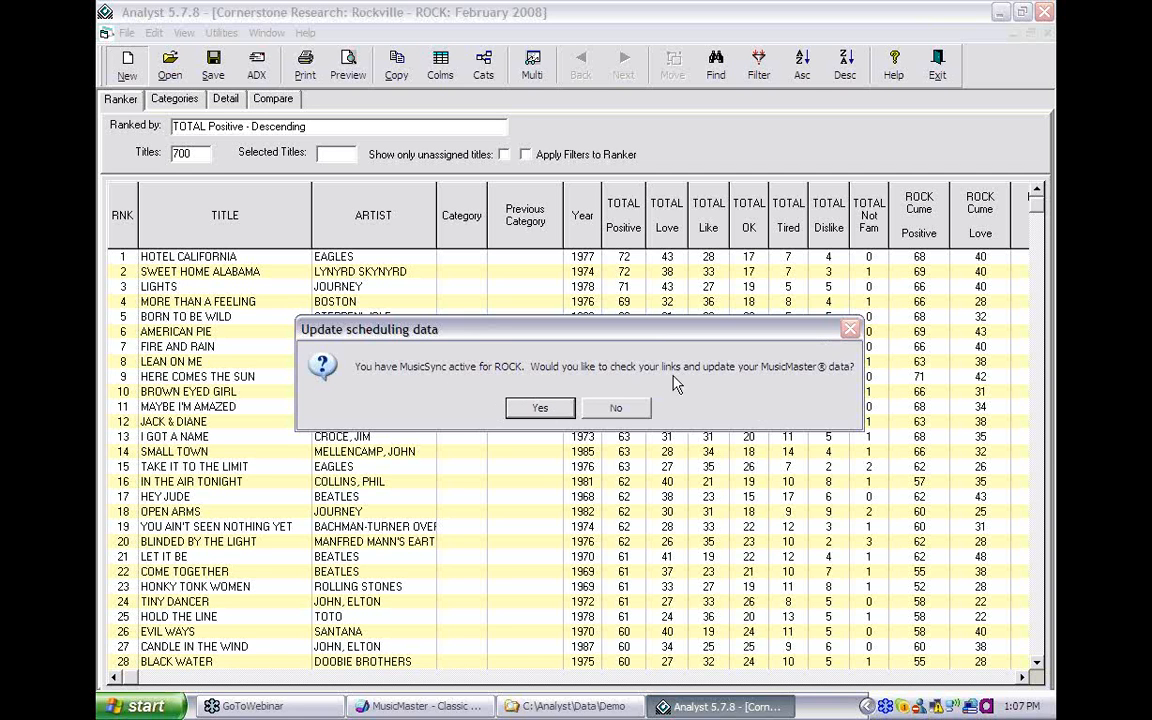
- Accept the MusicMaster data update, opening MusicSync with 115 linked and 585 unlinked titles
click(540, 409)
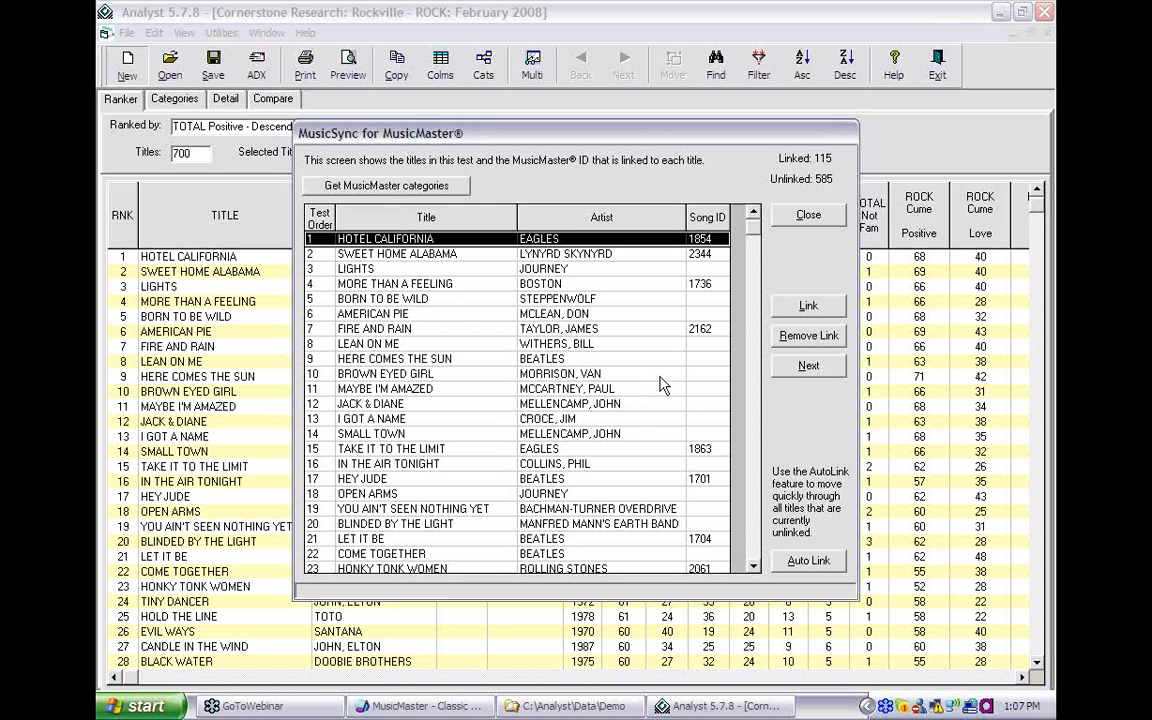
click(452, 712)
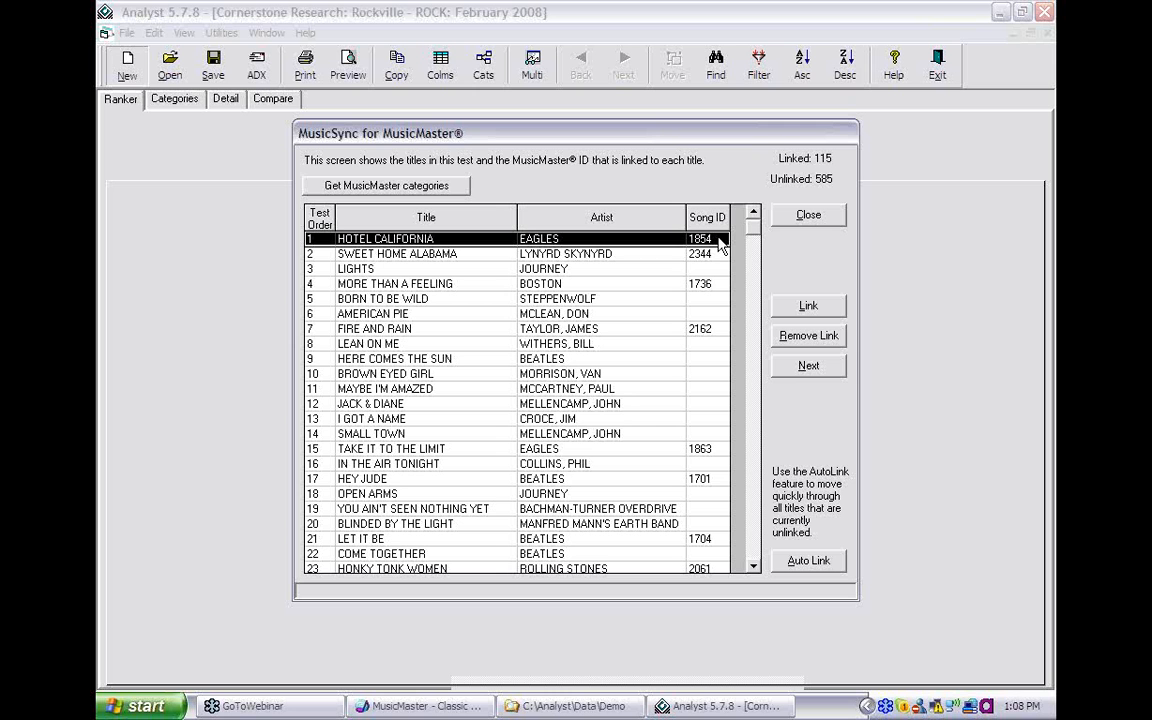
- Import the MusicMaster categories, dismiss the confirmation, and select the unlinked title LIGHTS
click(449, 192)
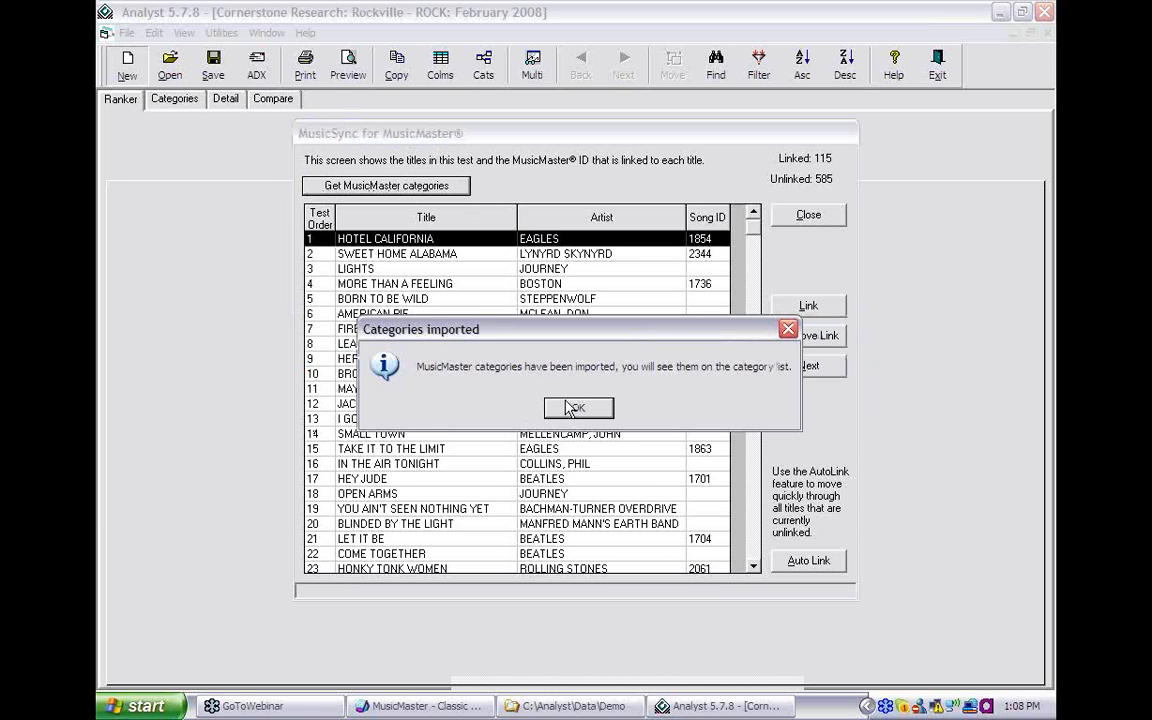
click(577, 409)
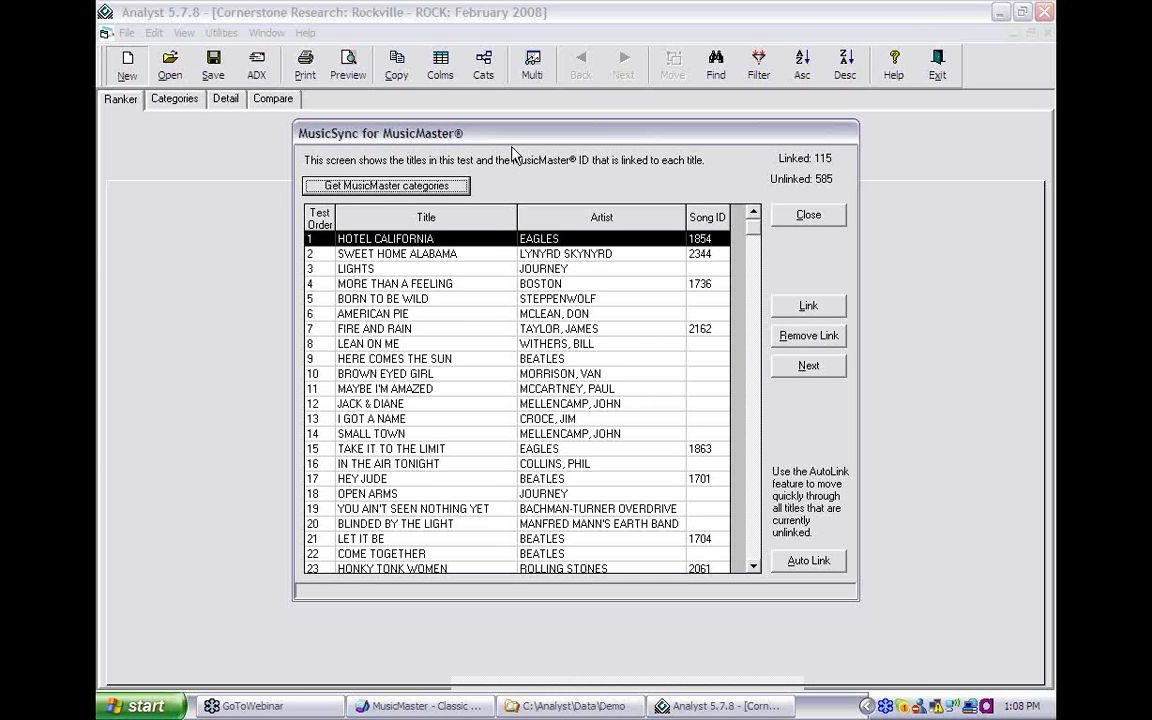
click(698, 270)
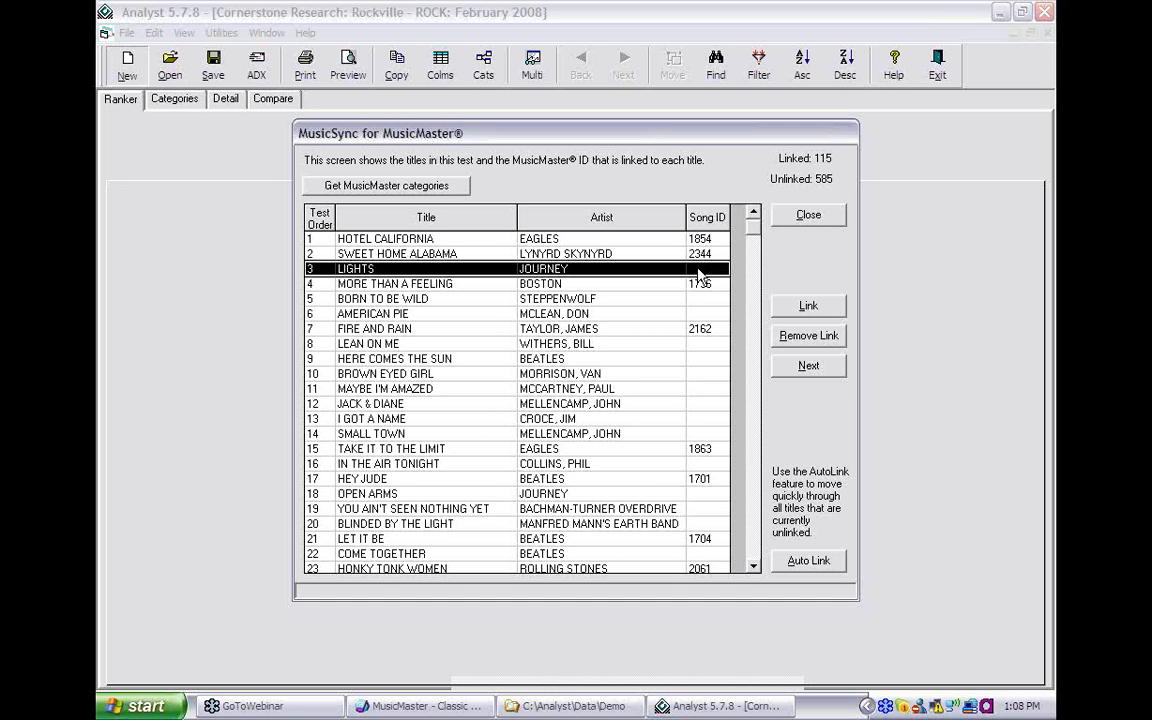
- Open the database list for linking LIGHTS by JOURNEY, showing all 316 titles sorted by title and artist
click(803, 308)
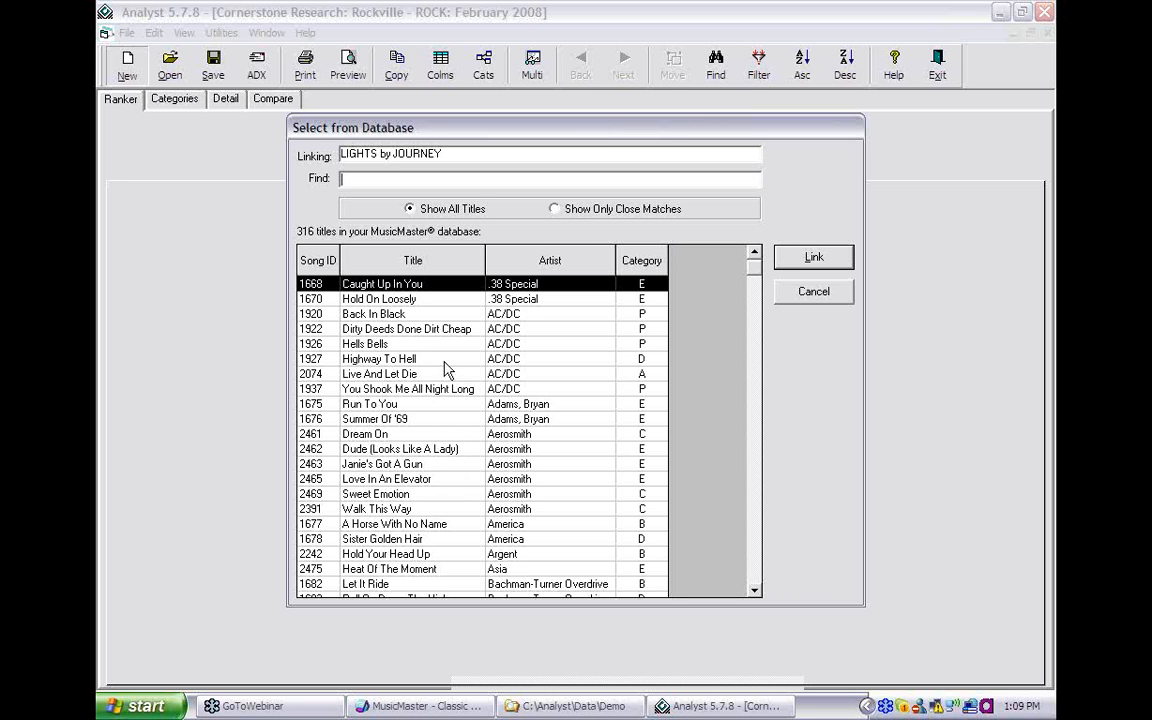
click(760, 553)
click(760, 553)
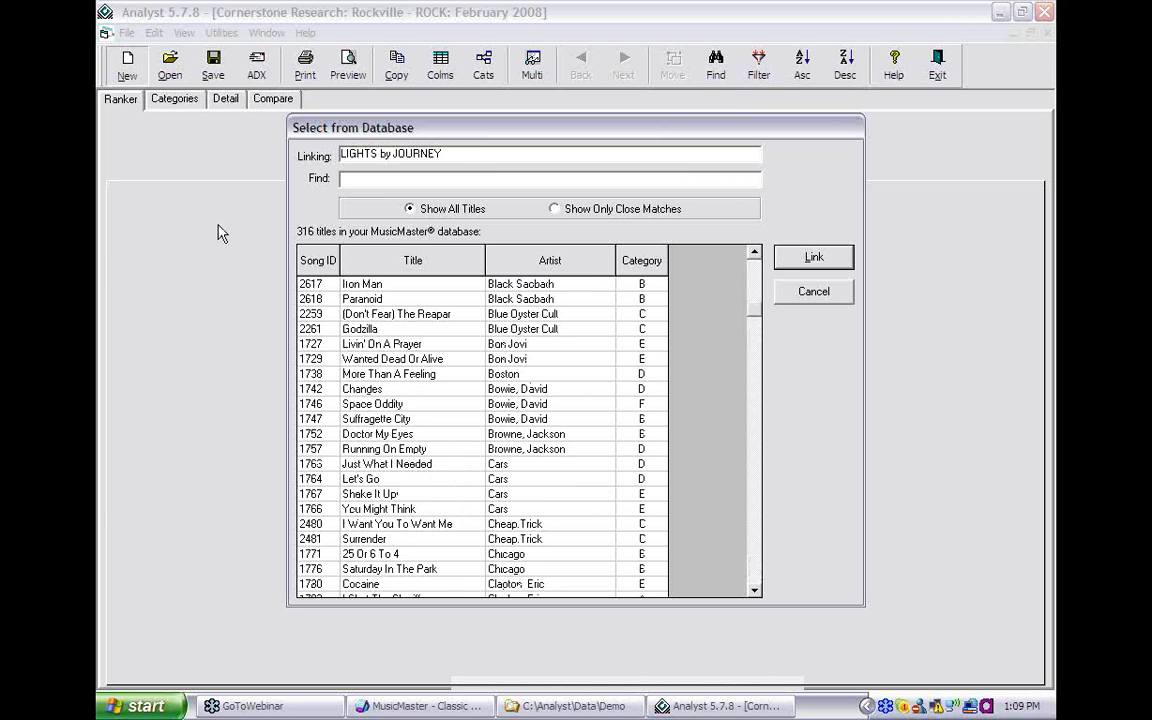
click(382, 261)
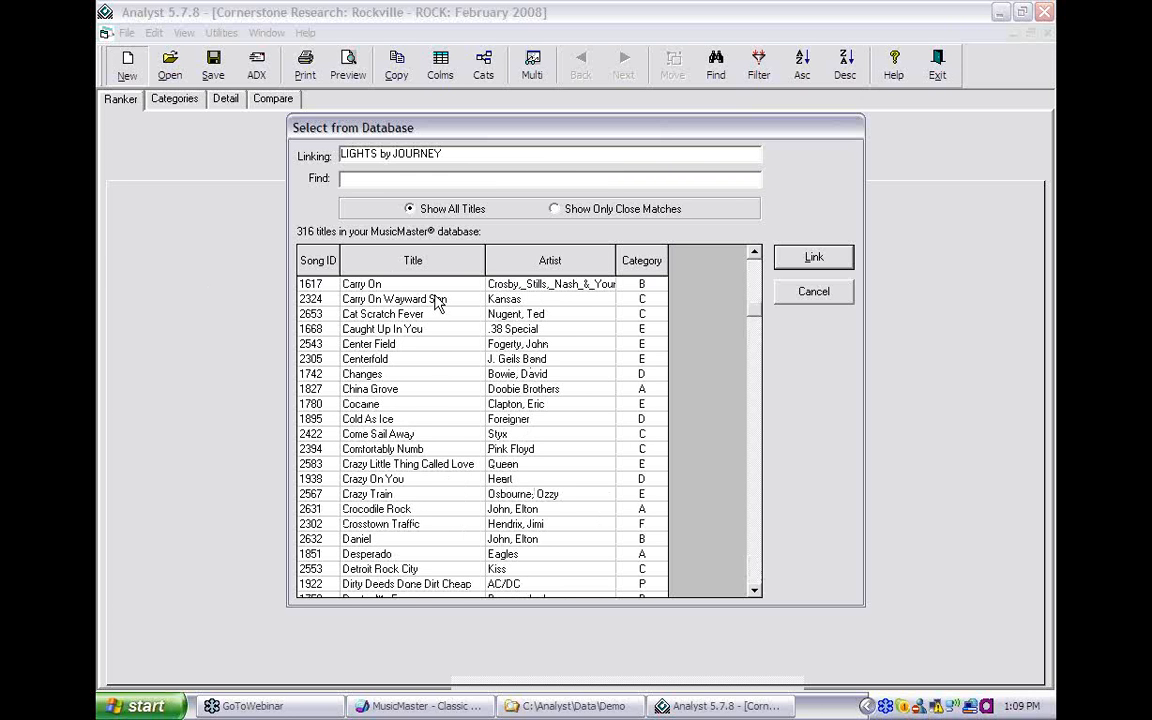
click(757, 577)
click(757, 577)
click(757, 577)
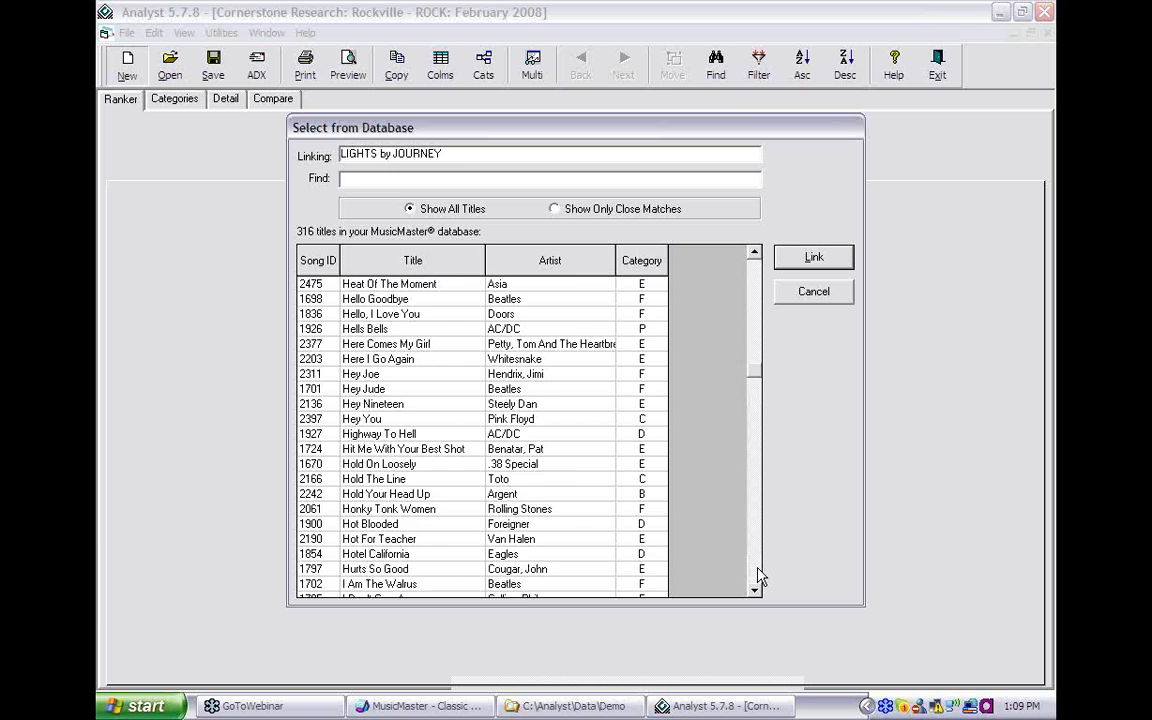
click(757, 577)
click(757, 577)
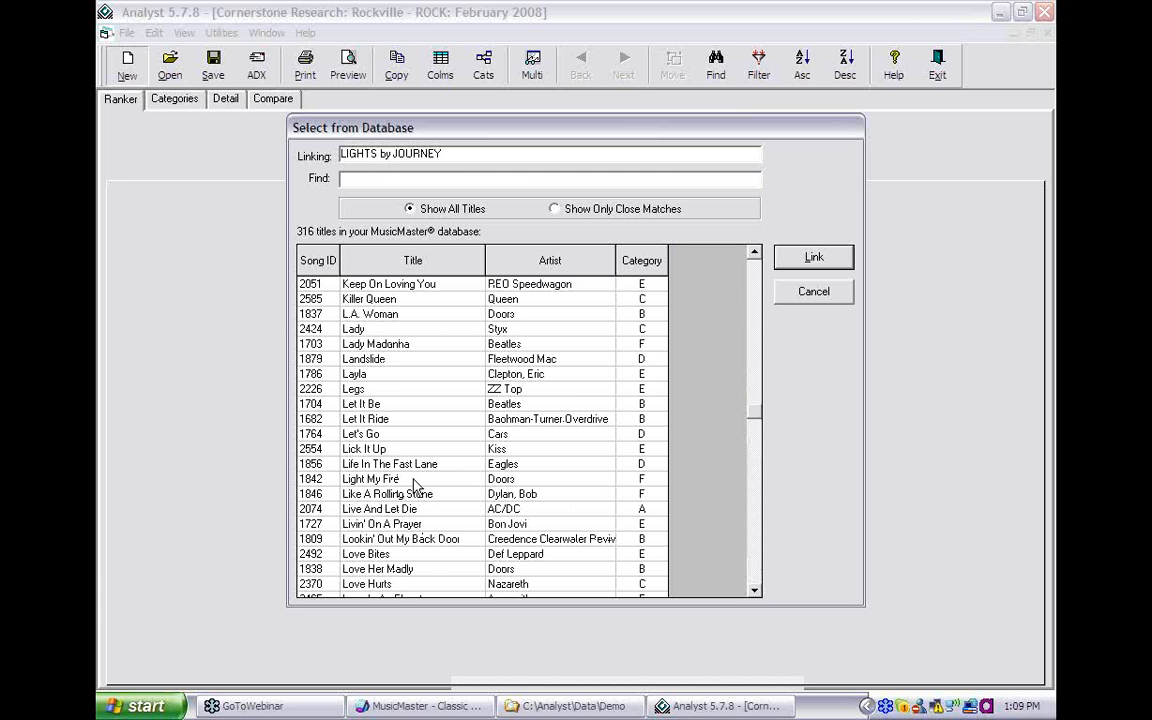
click(548, 259)
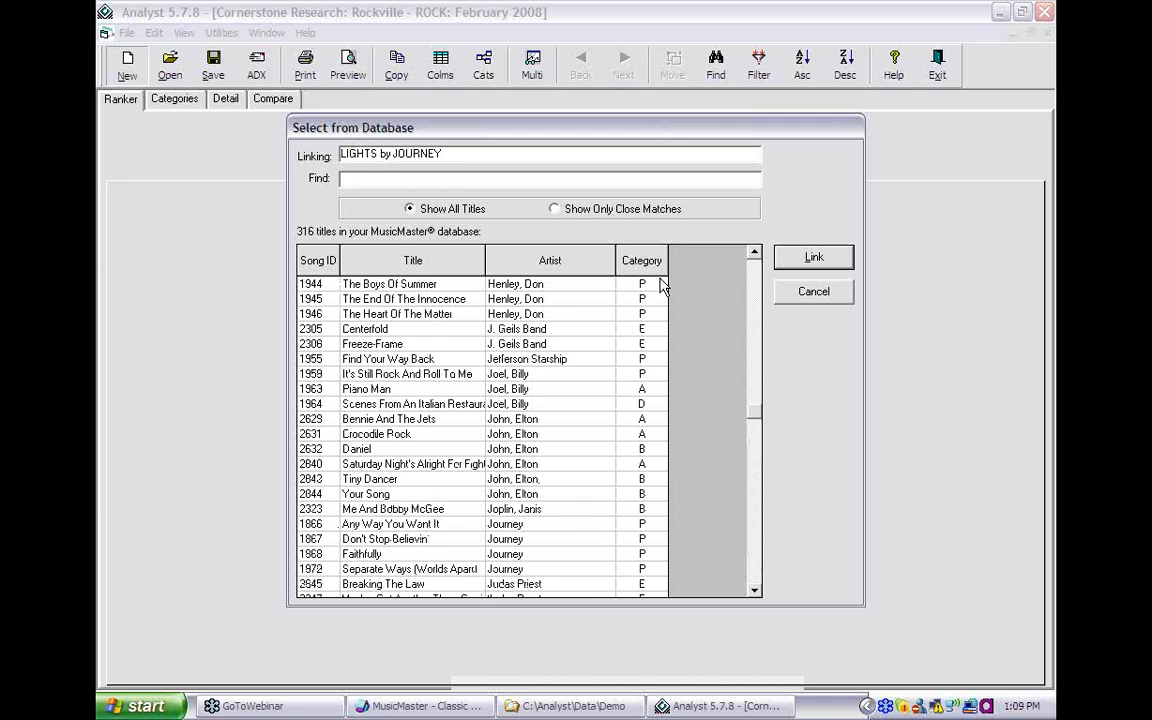
drag(757, 415, 712, 221)
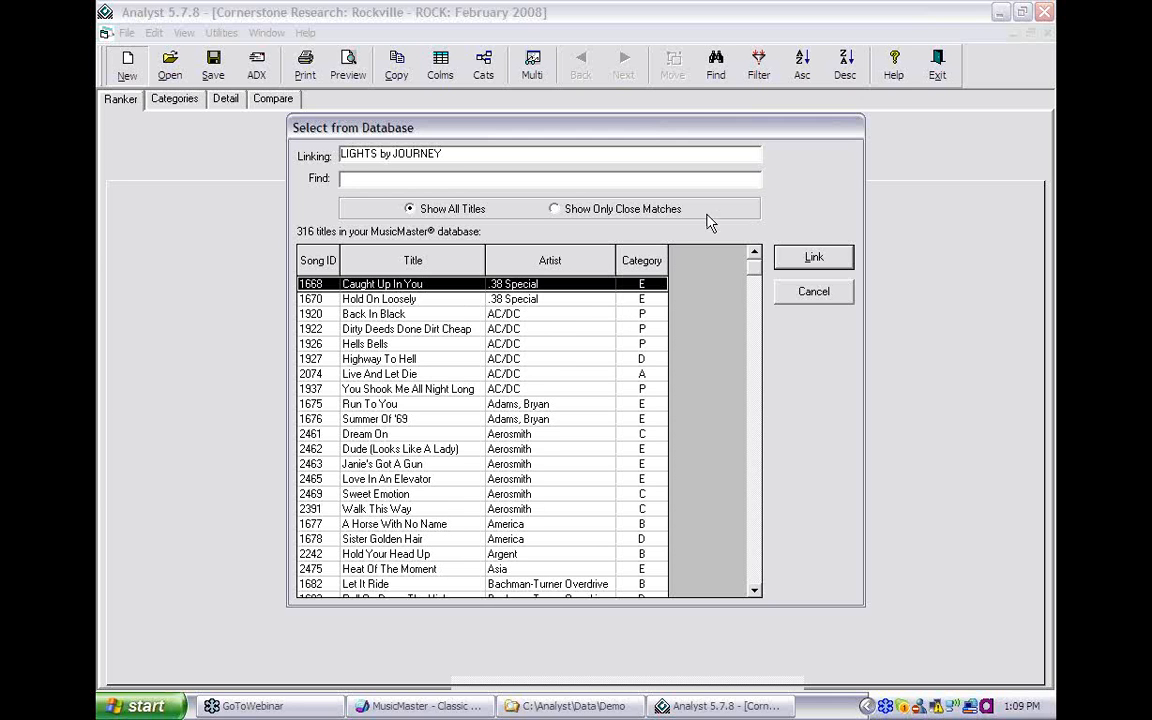
- Narrow the LIGHTS candidates to the four close Journey matches, then cancel without linking
click(555, 210)
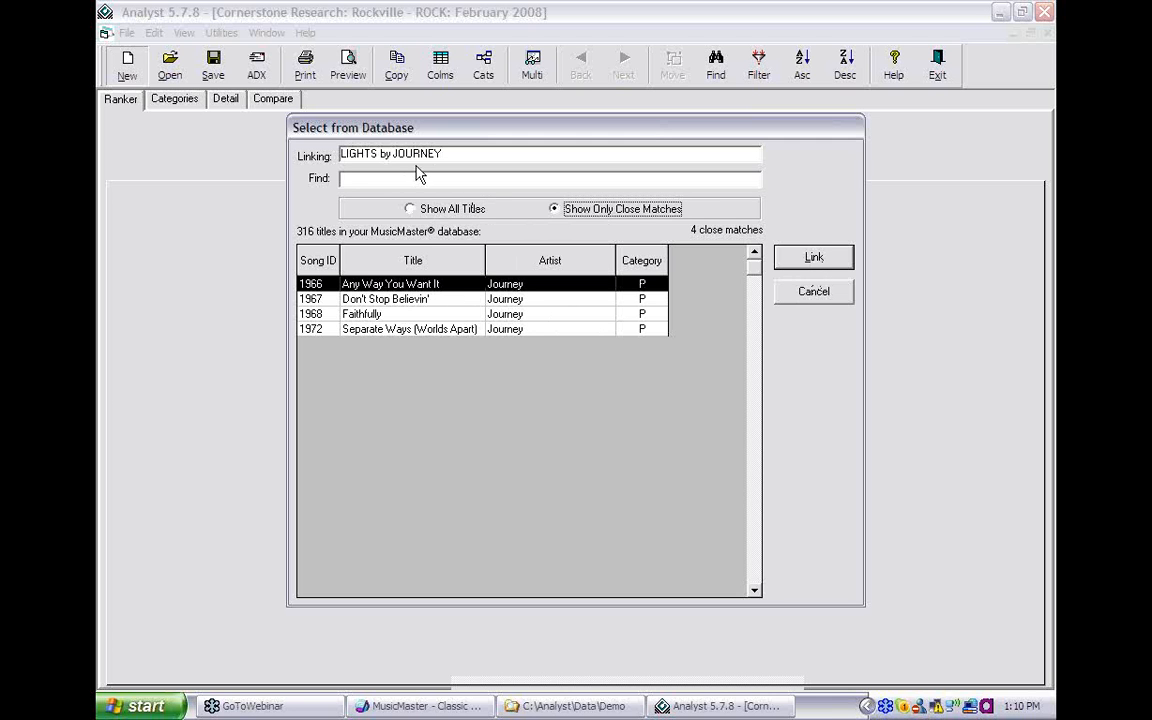
click(812, 298)
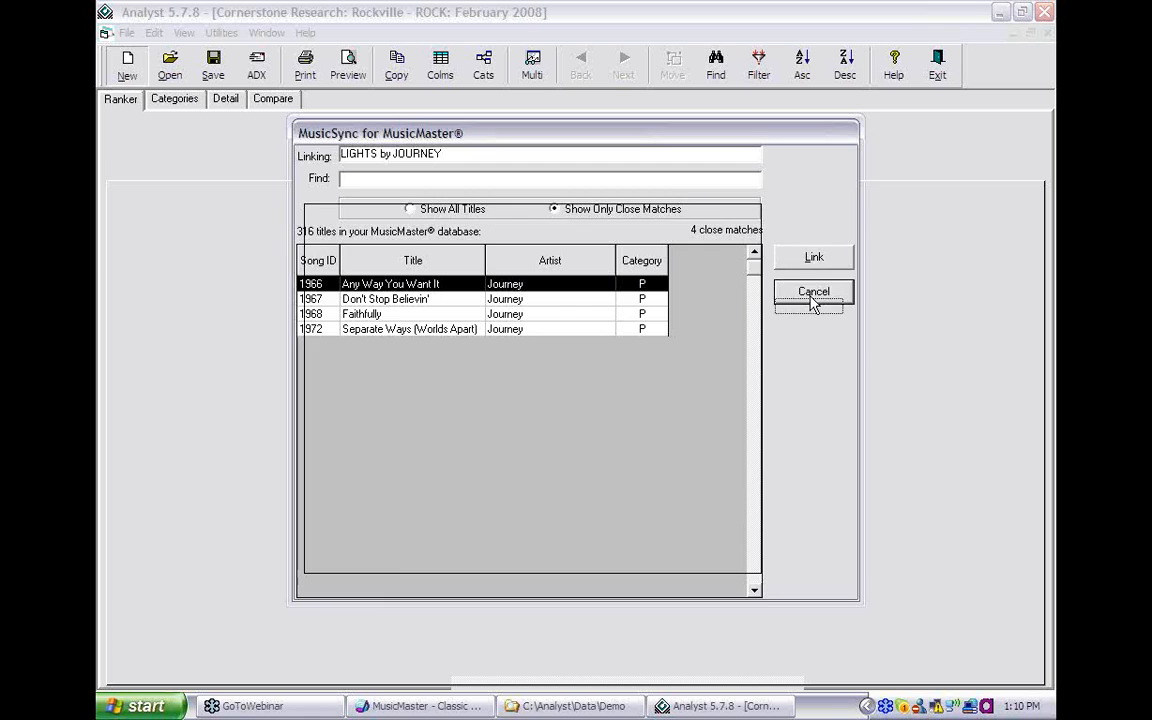
- Leave LIGHTS unlinked, check BORN TO BE WILD's only match Magic Carpet Ride, and cancel
click(722, 302)
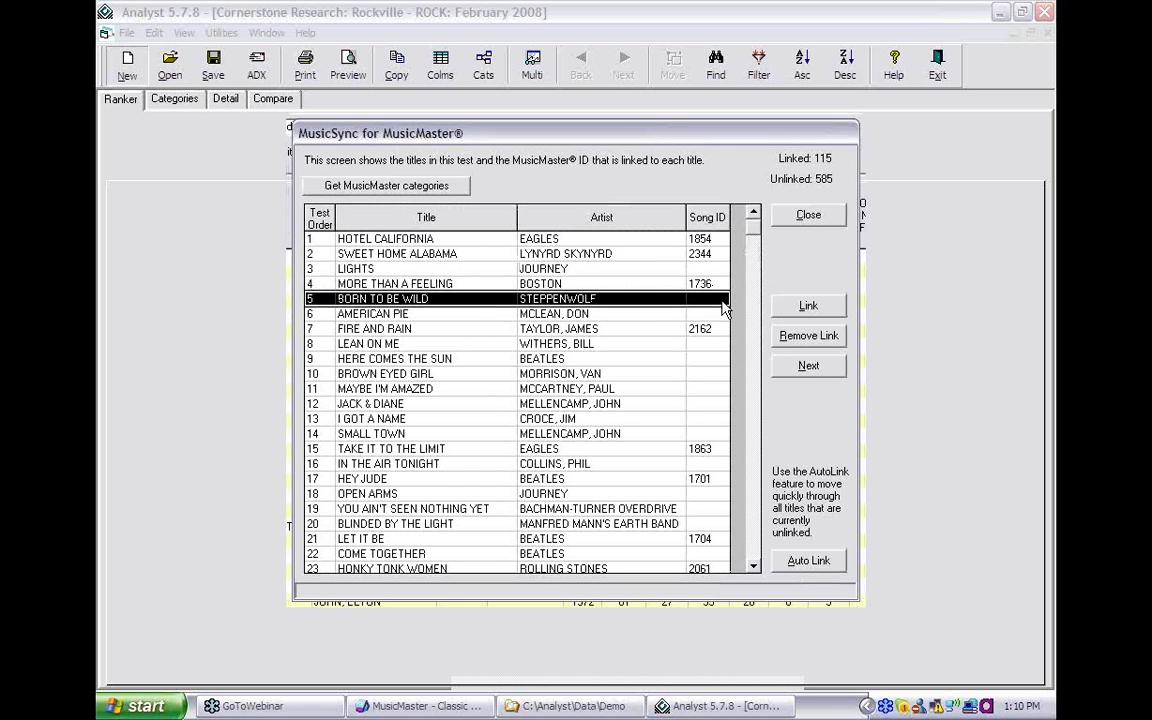
click(809, 307)
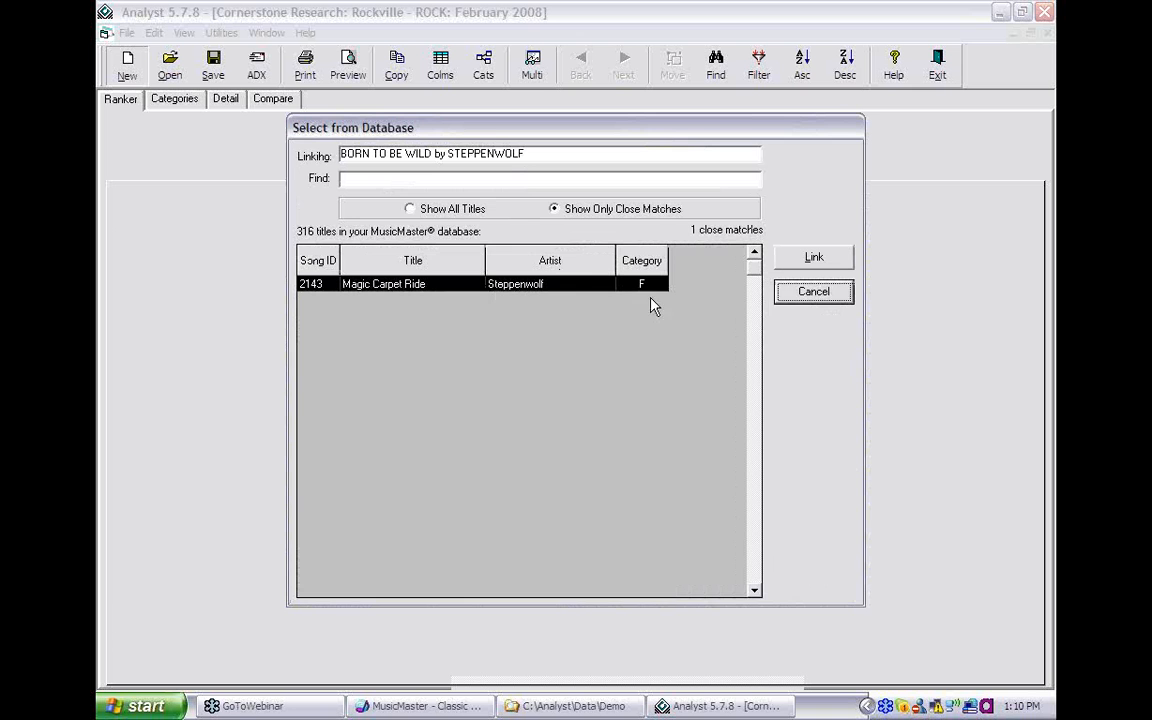
click(803, 296)
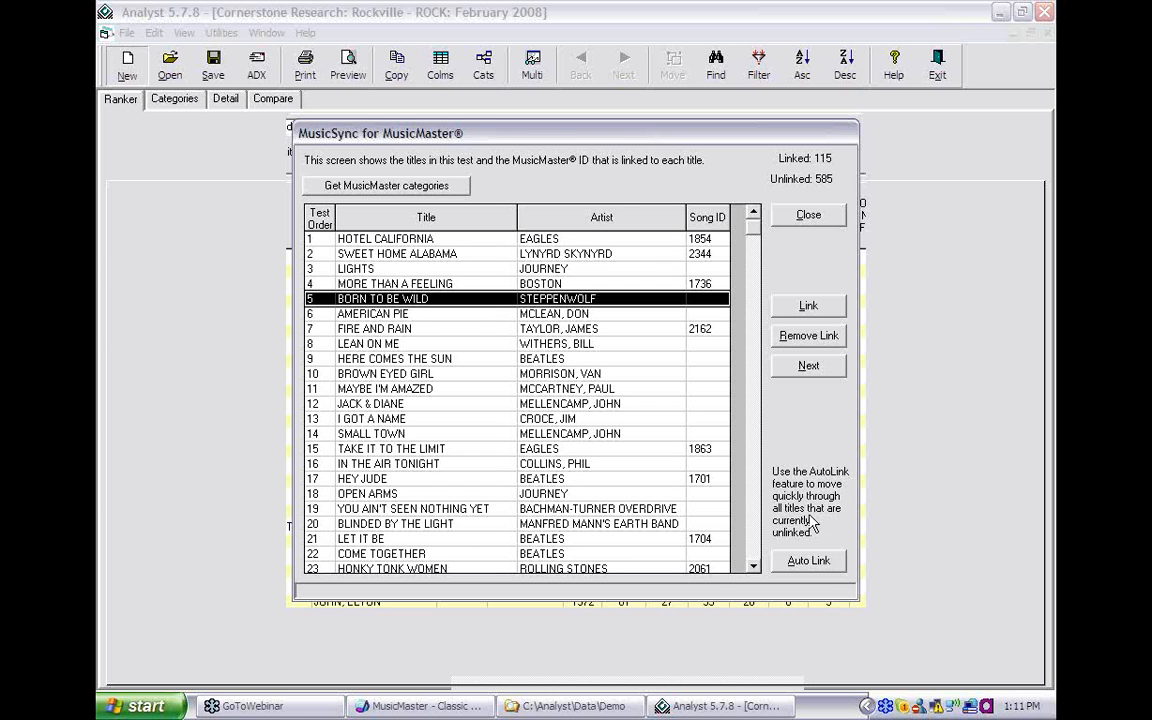
- Start Auto Link and skip the unmatched titles from BORN TO BE WILD through I GOT A NAME
click(806, 559)
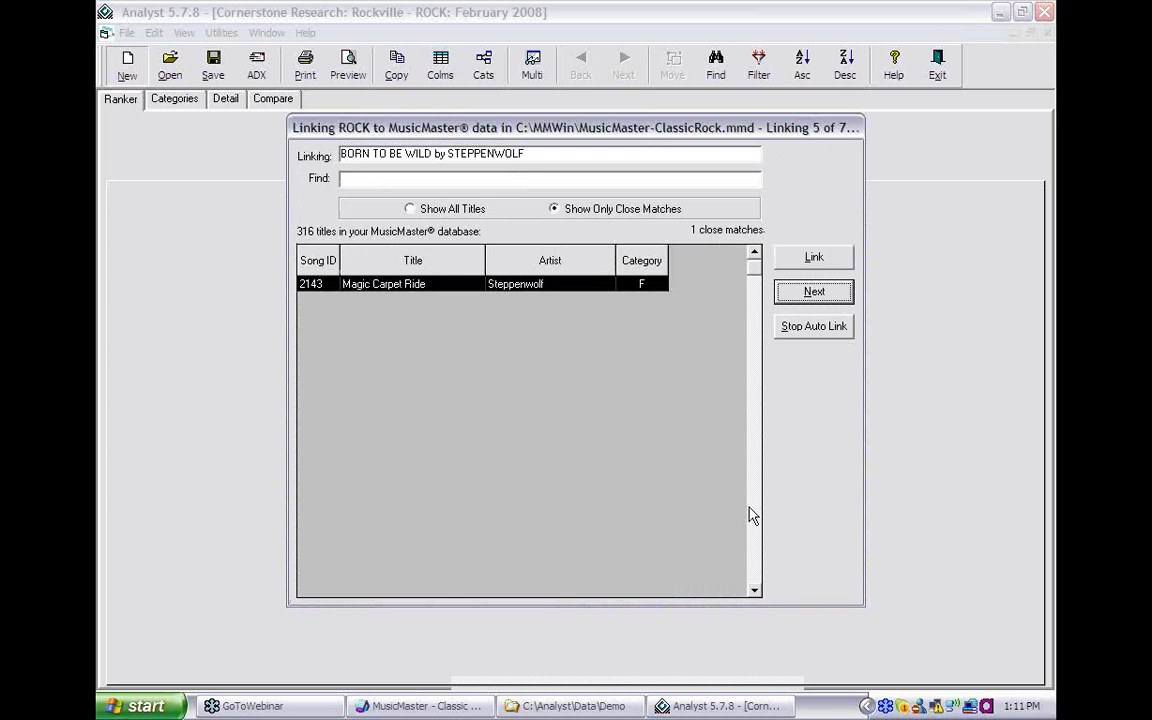
click(800, 293)
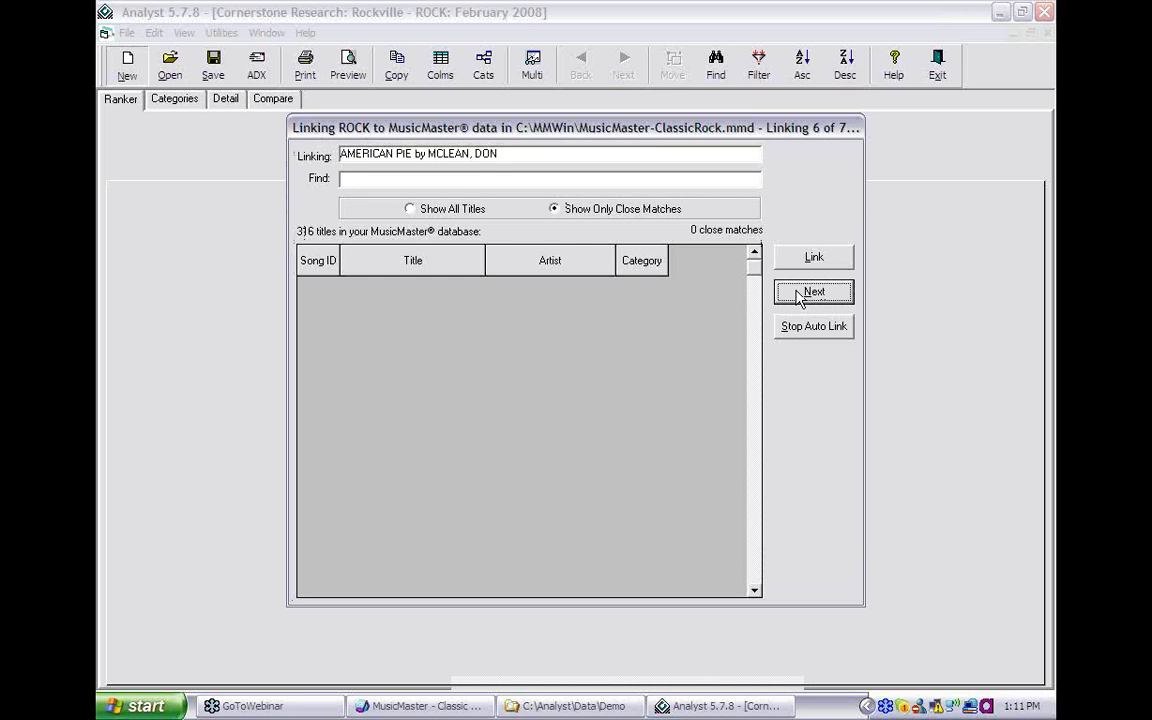
click(800, 299)
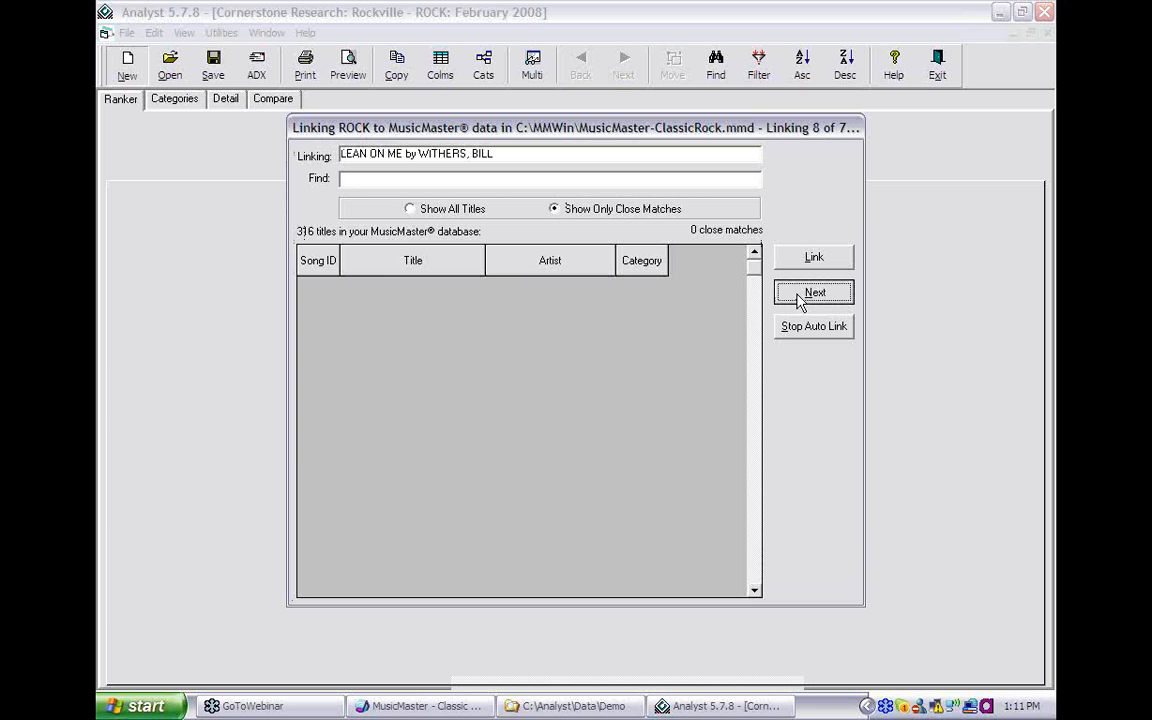
click(799, 297)
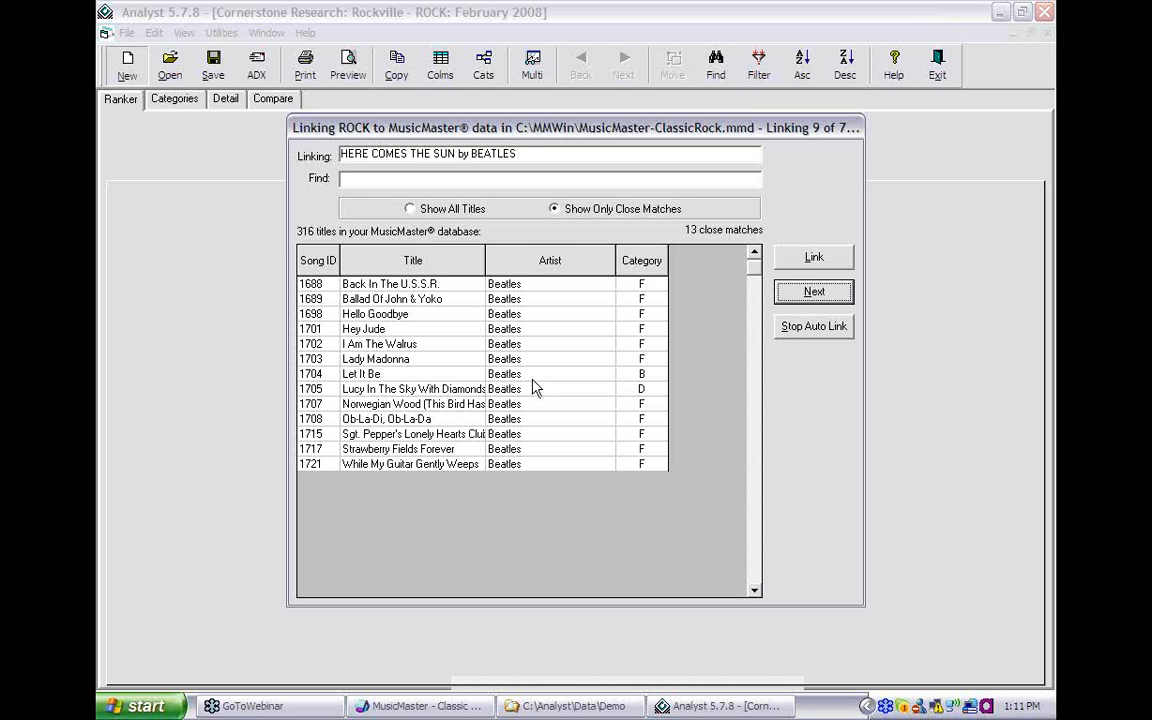
click(812, 291)
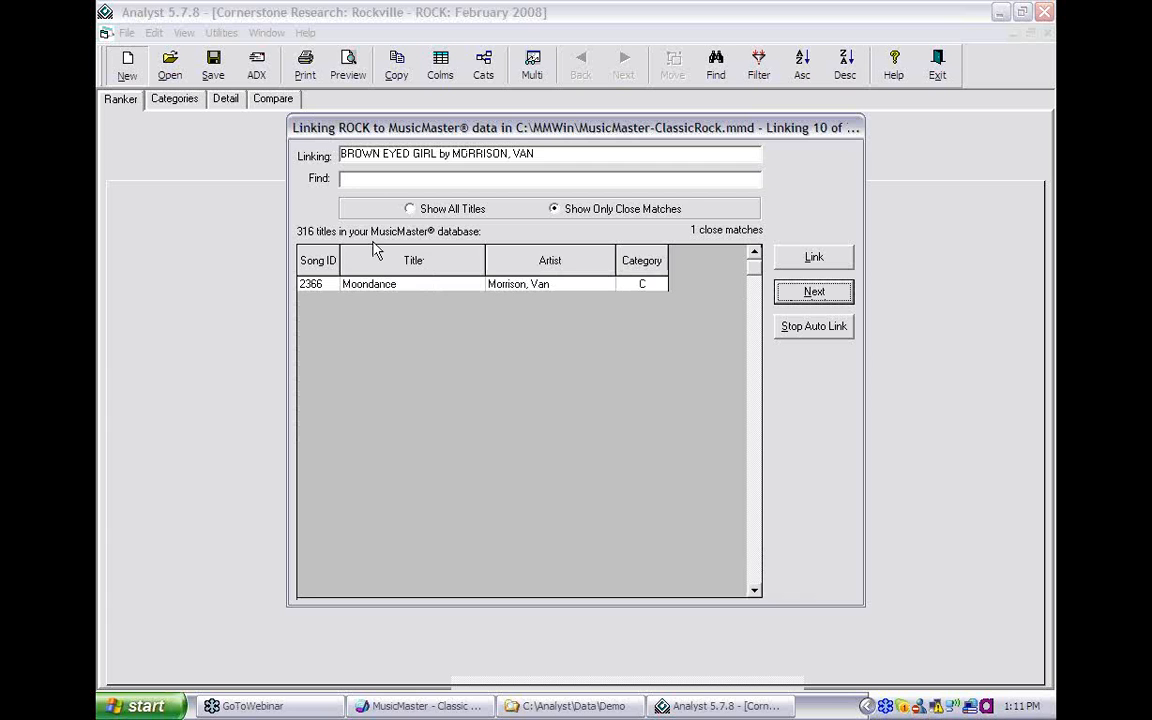
click(791, 299)
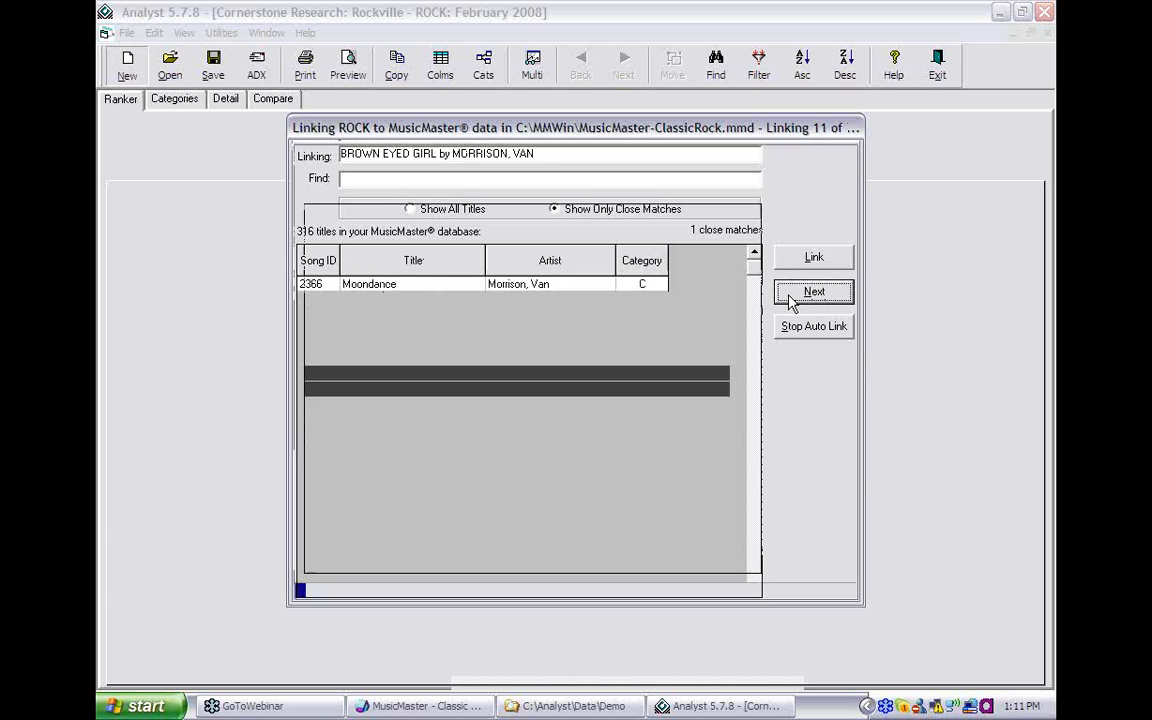
click(803, 294)
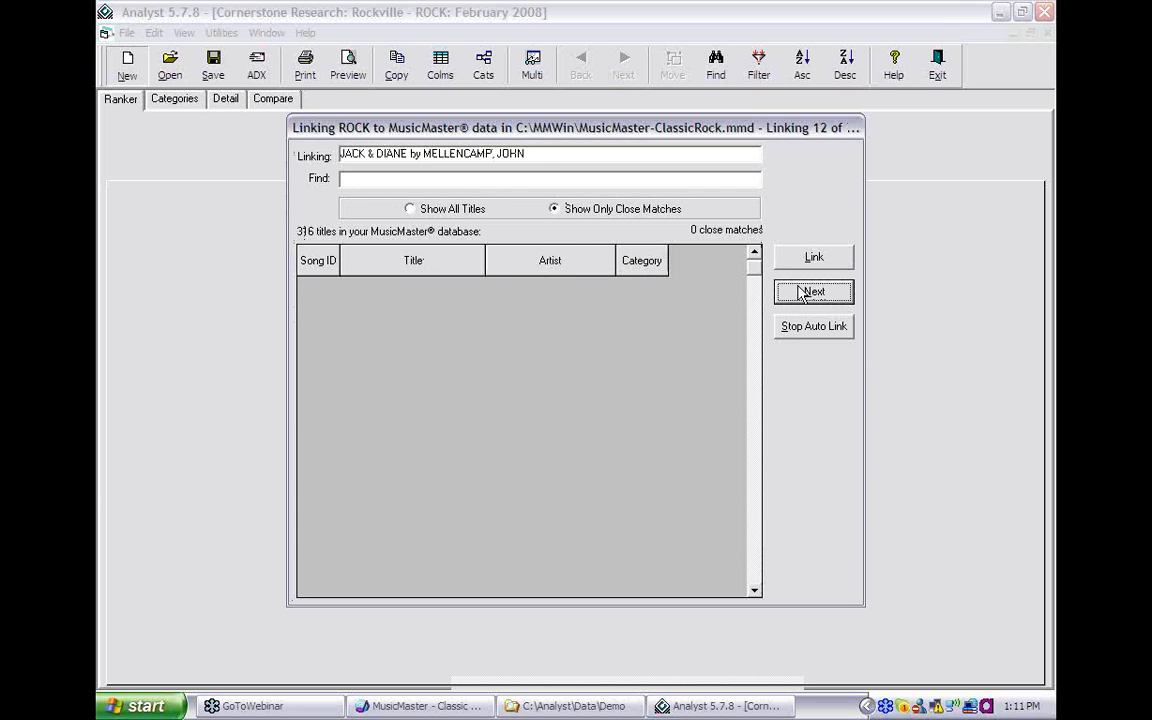
click(802, 294)
click(803, 293)
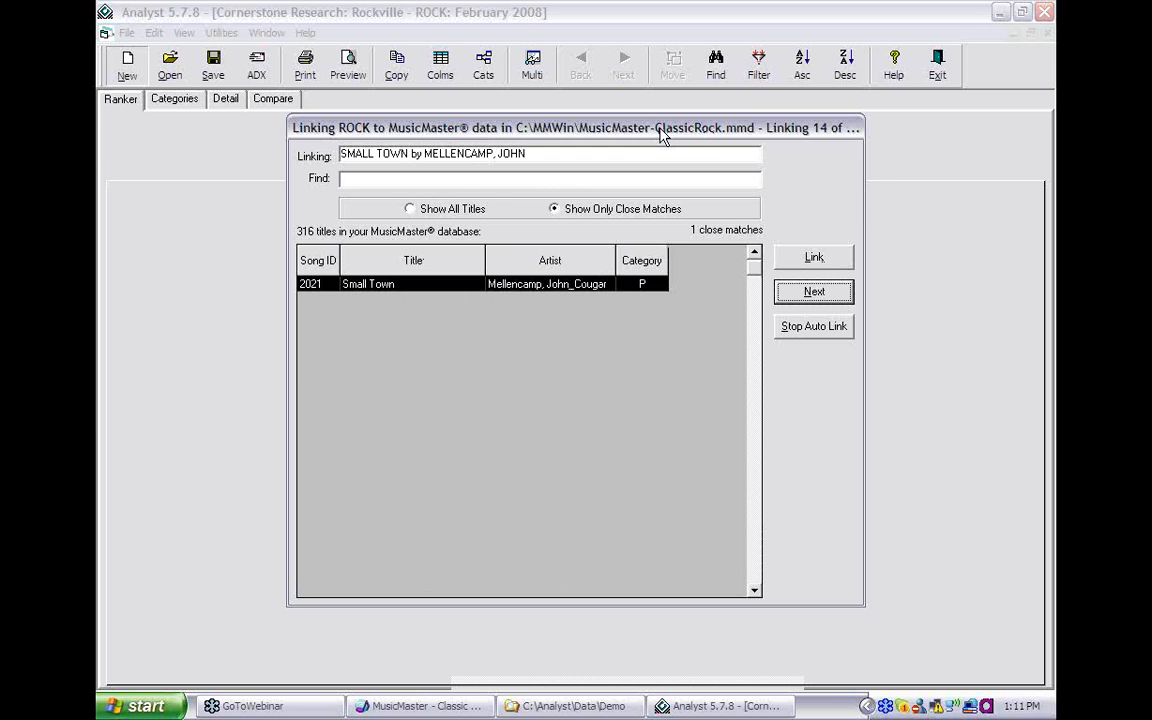
- Link SMALL TOWN and BLINDED BY THE LIGHT (song 2649), skip two others, then stop auto-linking
drag(660, 135, 672, 110)
click(843, 236)
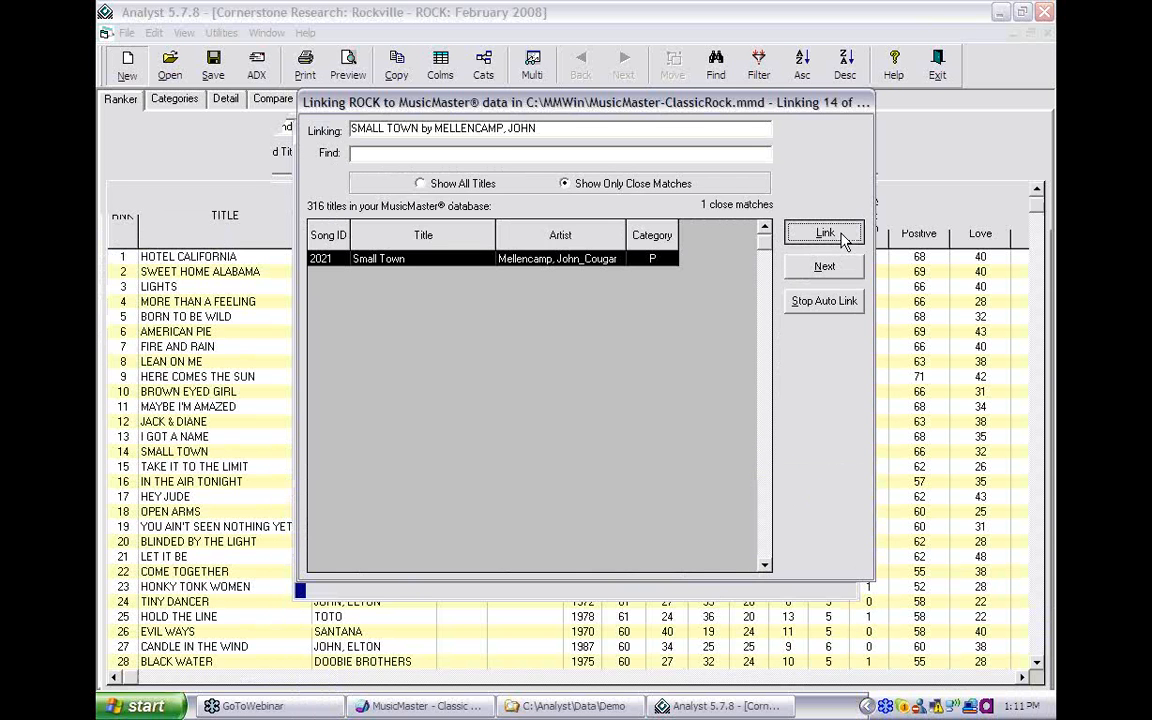
click(843, 236)
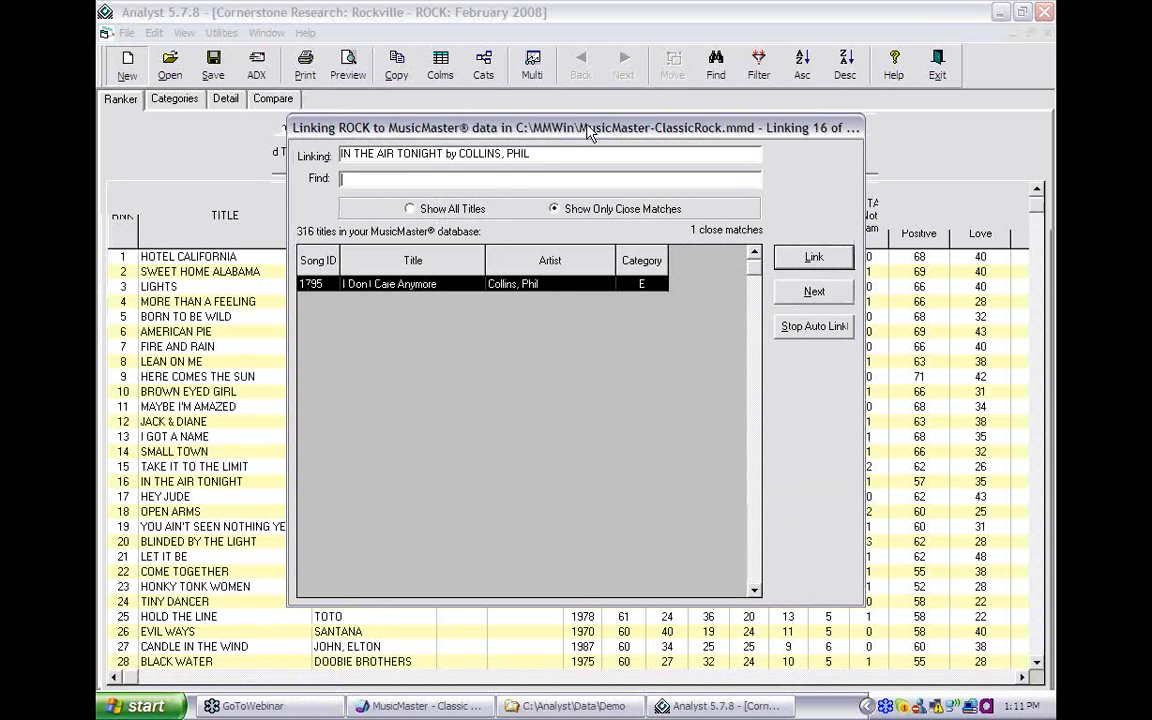
drag(588, 133, 585, 82)
click(833, 247)
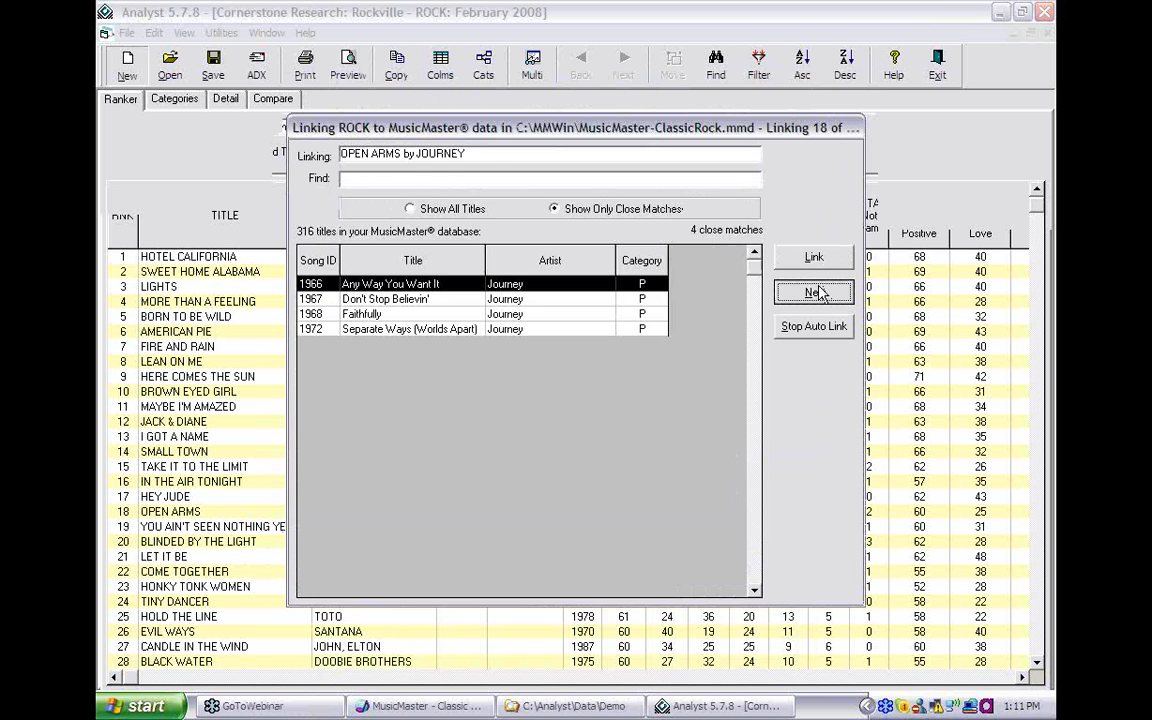
click(818, 292)
click(818, 292)
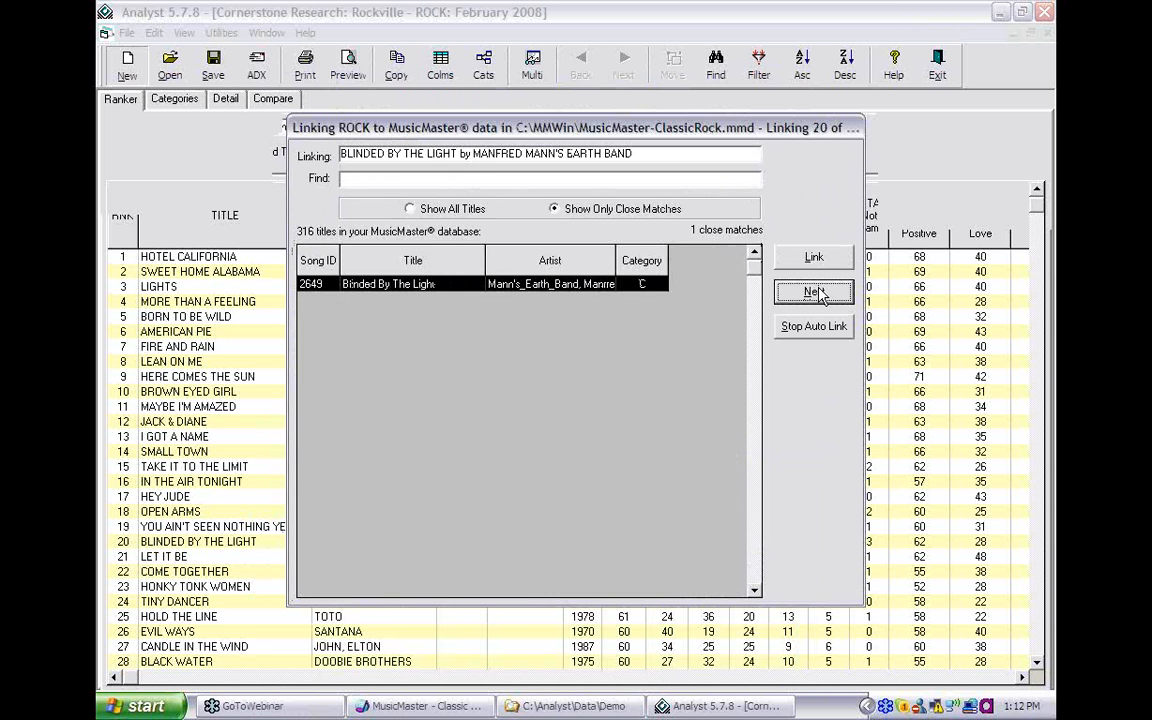
click(814, 259)
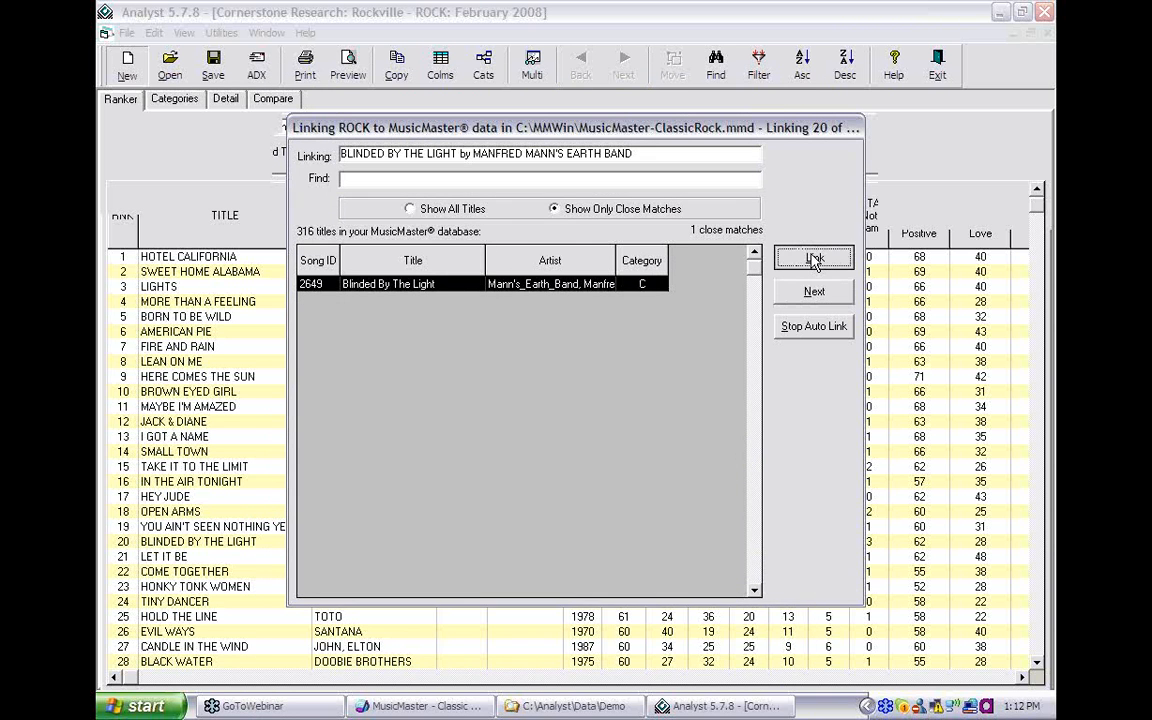
click(816, 329)
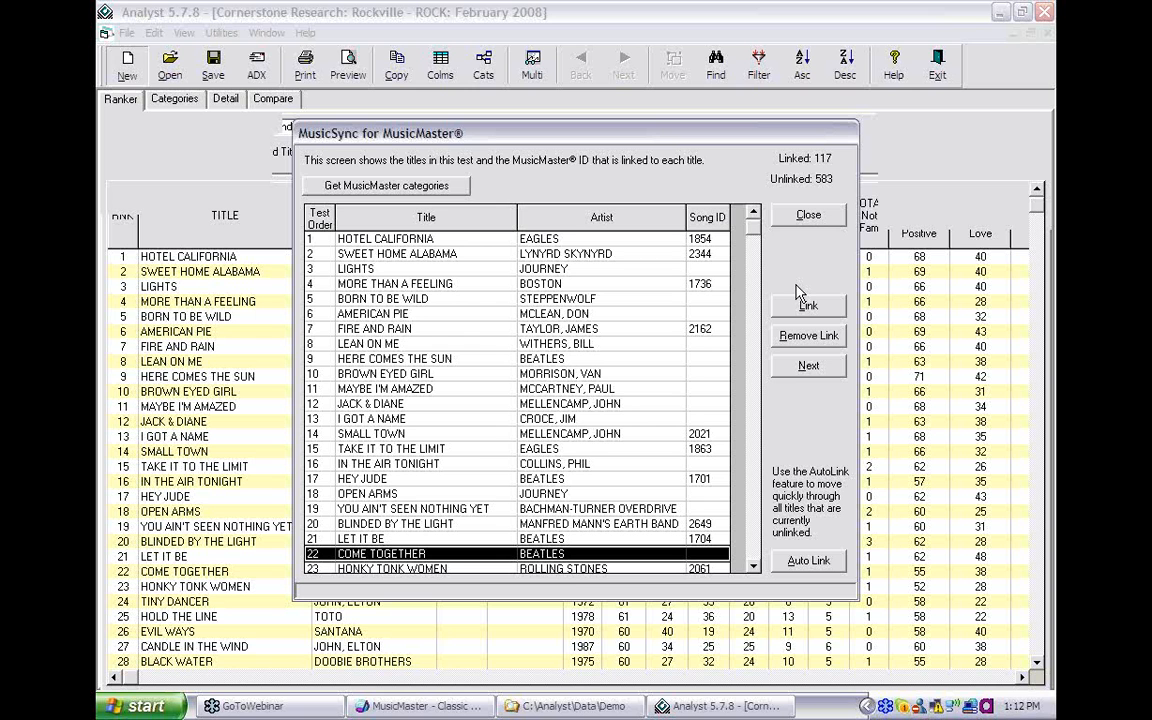
- Close the MusicSync list after confirming 117 titles are now linked
click(807, 219)
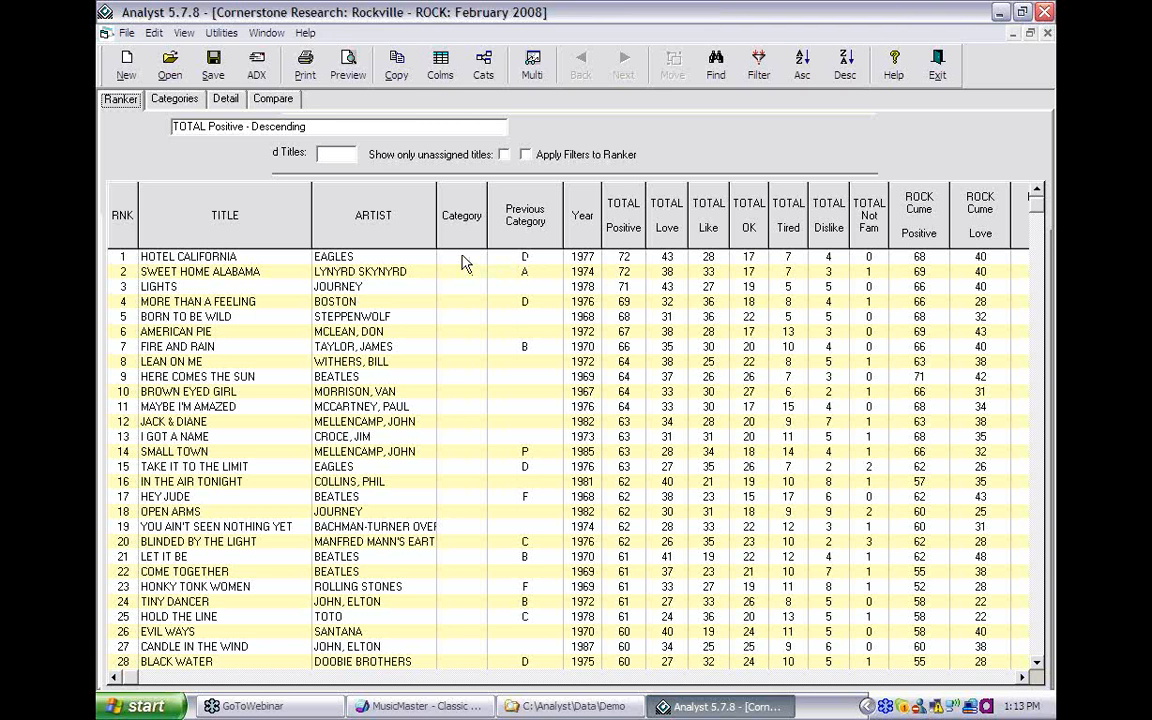
- Open the Edit menu of the ranking table
click(155, 33)
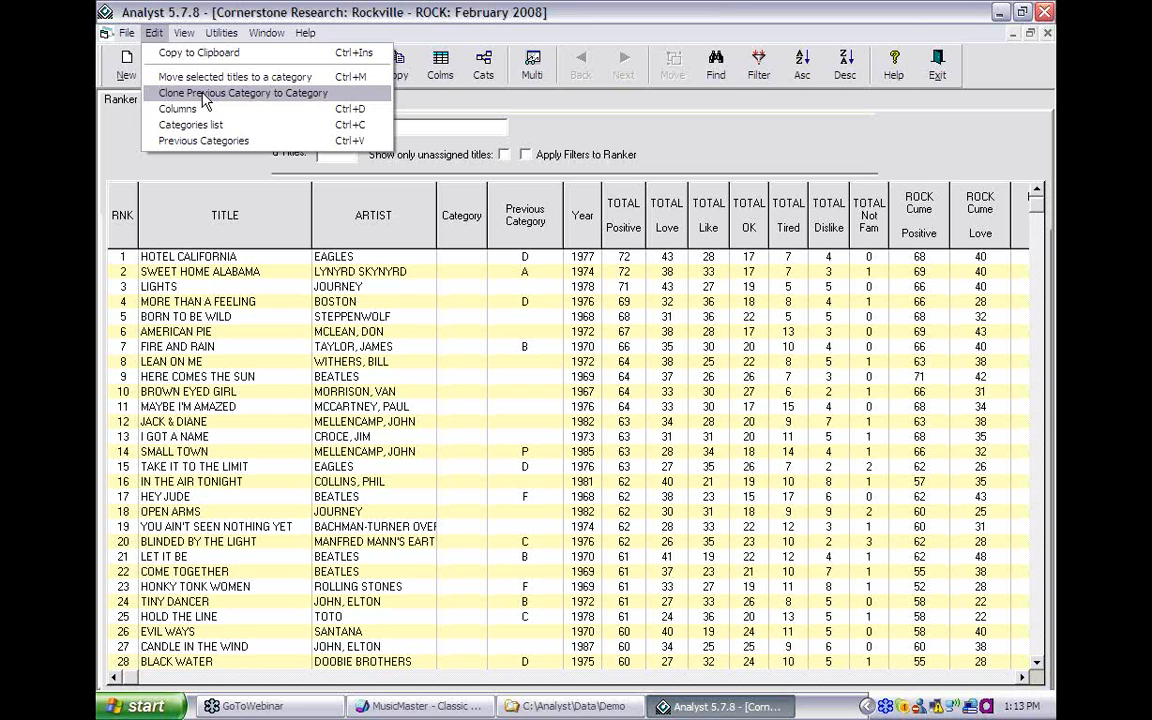
- Clone each song's Previous Category into Category, accepting the overwrite warning
click(203, 94)
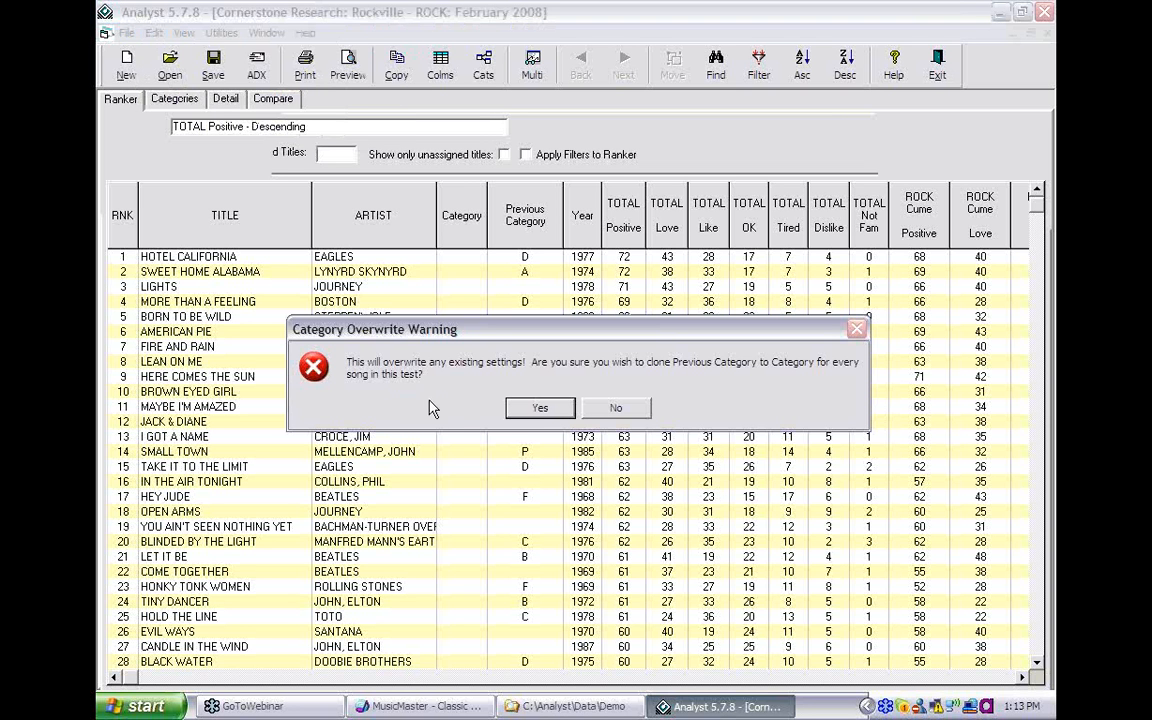
click(540, 410)
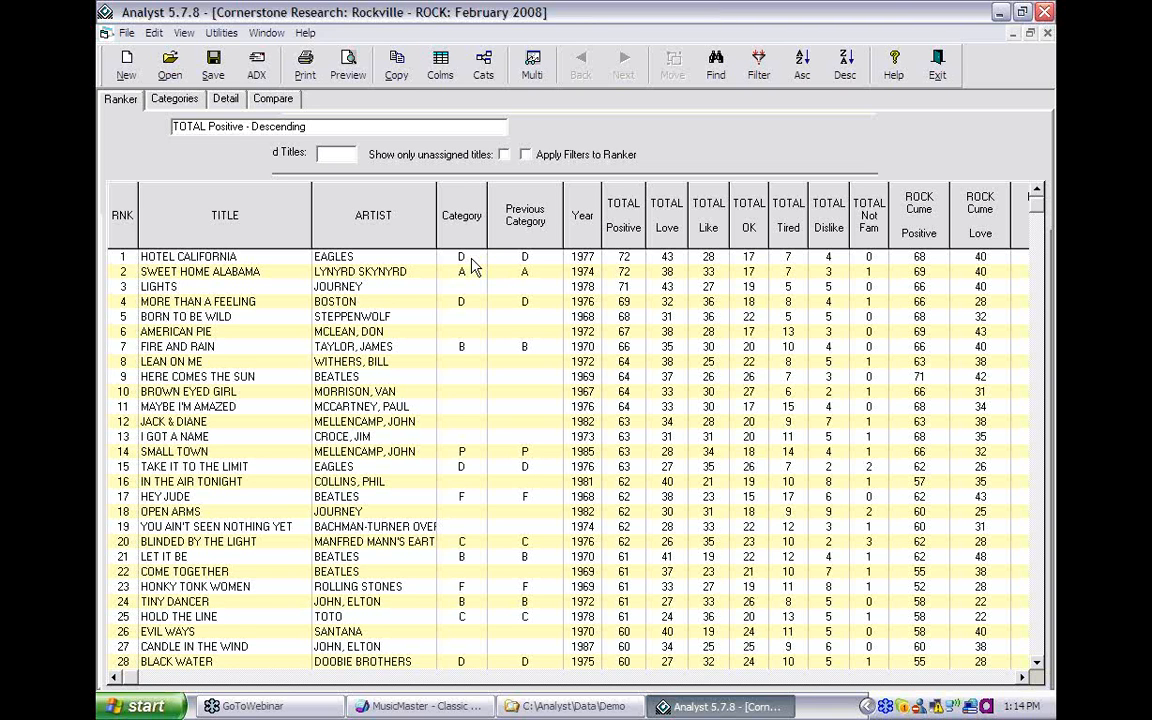
- Add Artist Keywords, Library Plays and Tempo code columns to the ranker grid
click(184, 33)
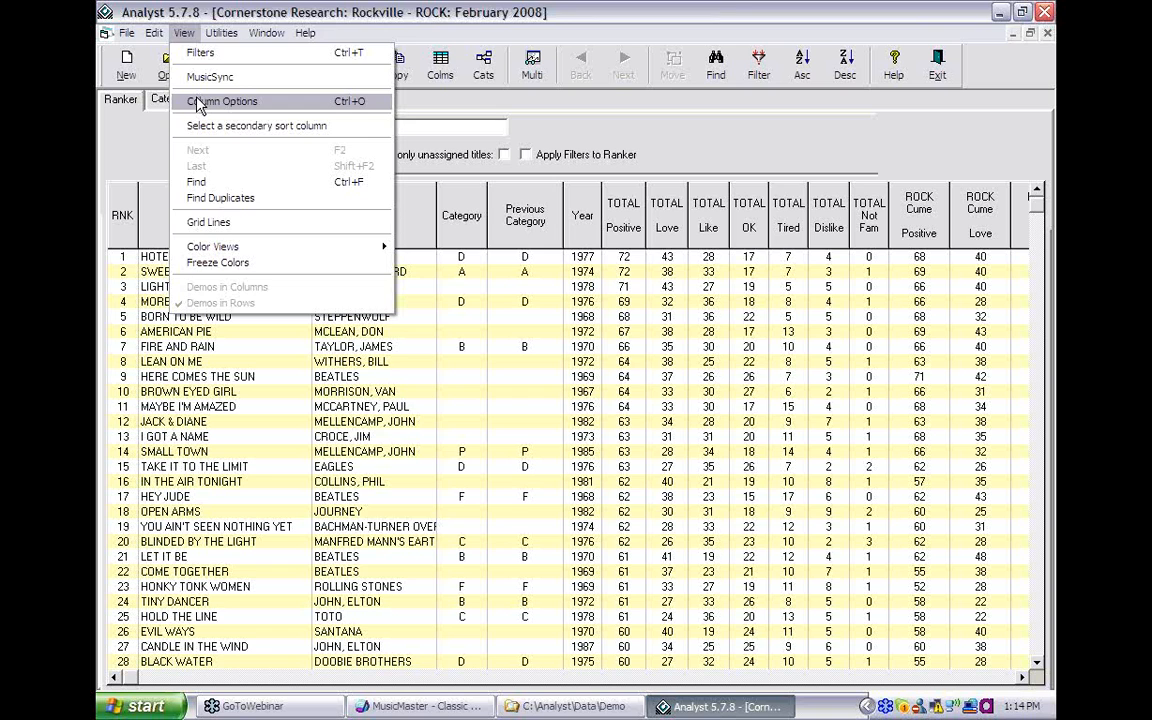
click(222, 101)
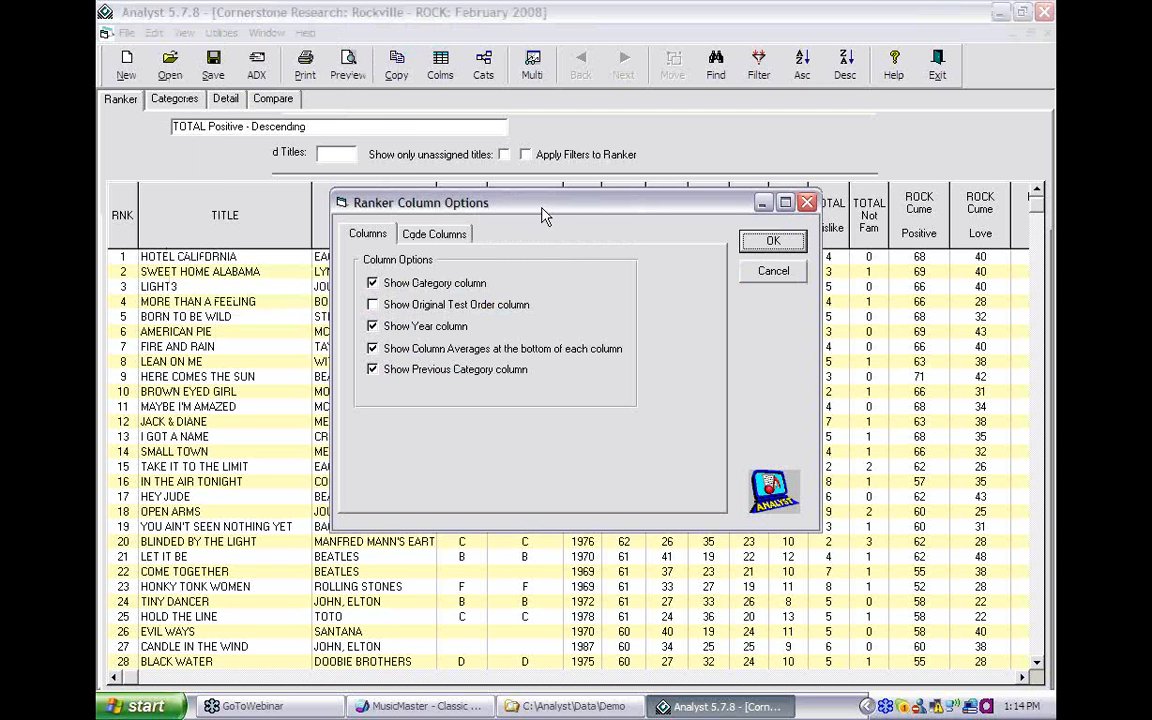
click(436, 234)
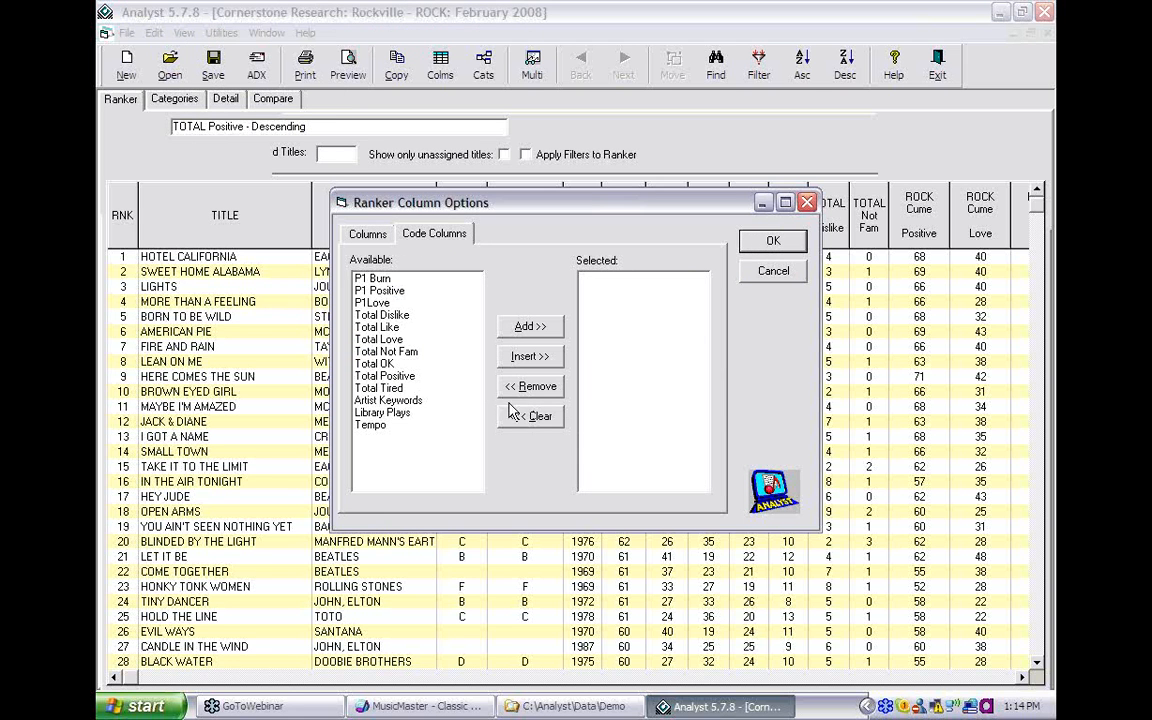
click(395, 400)
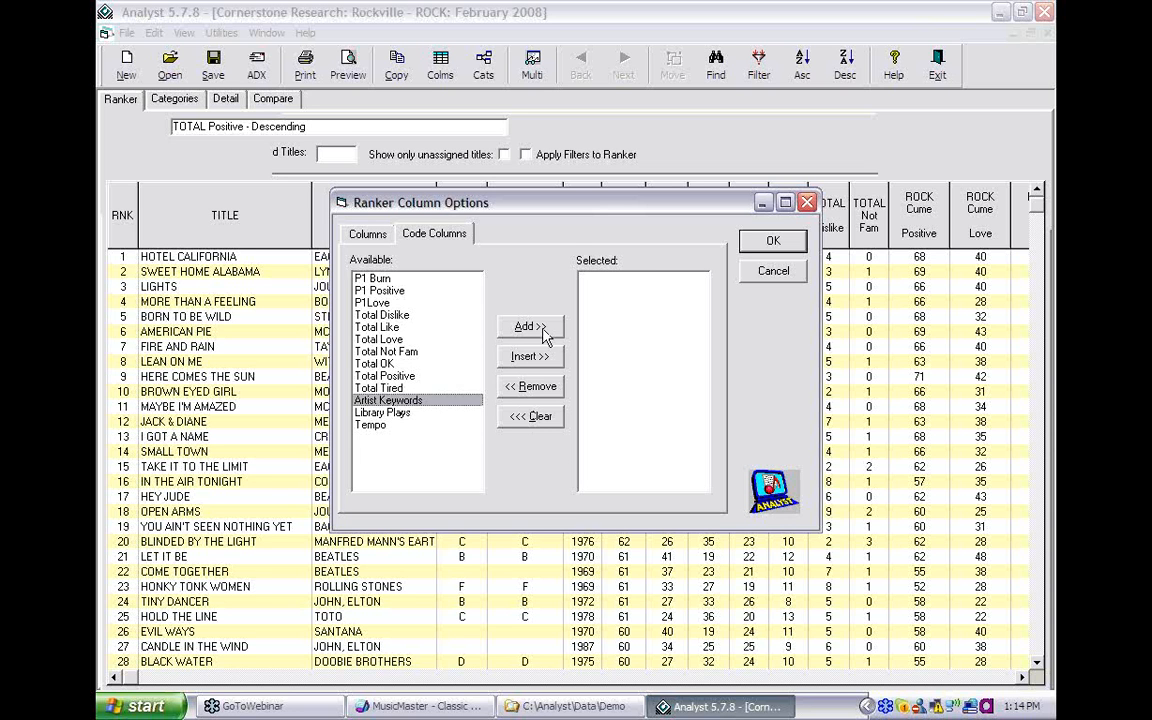
click(530, 326)
click(385, 412)
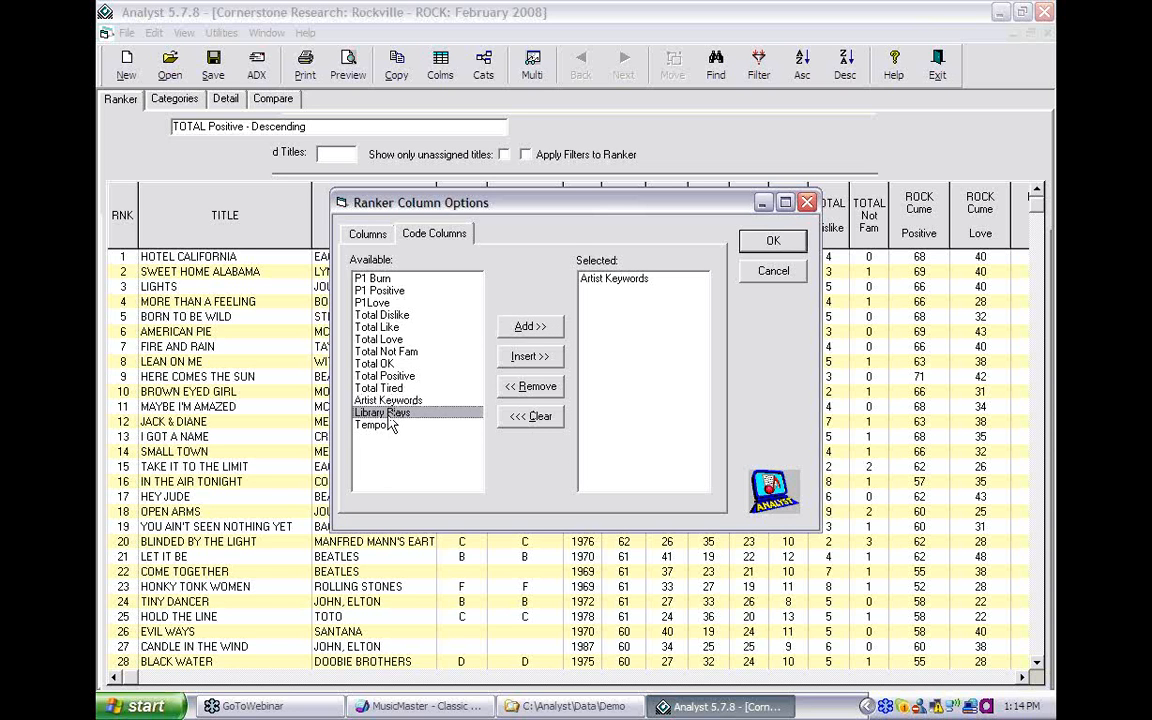
click(530, 326)
double_click(383, 426)
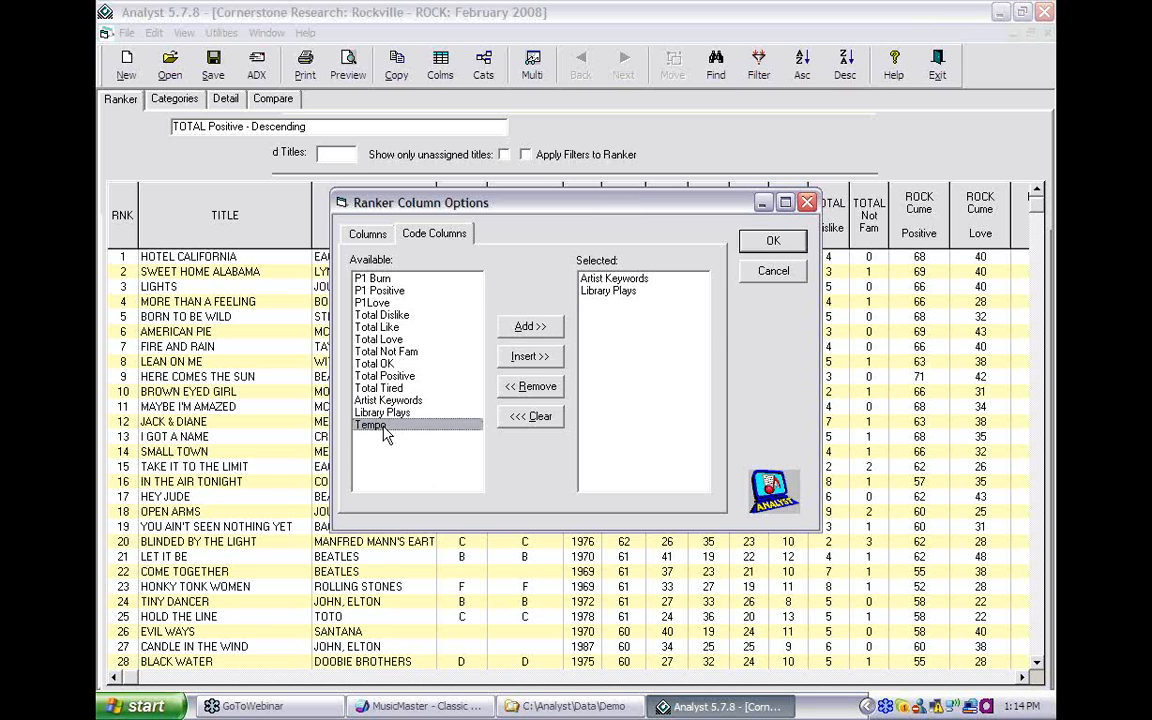
click(770, 242)
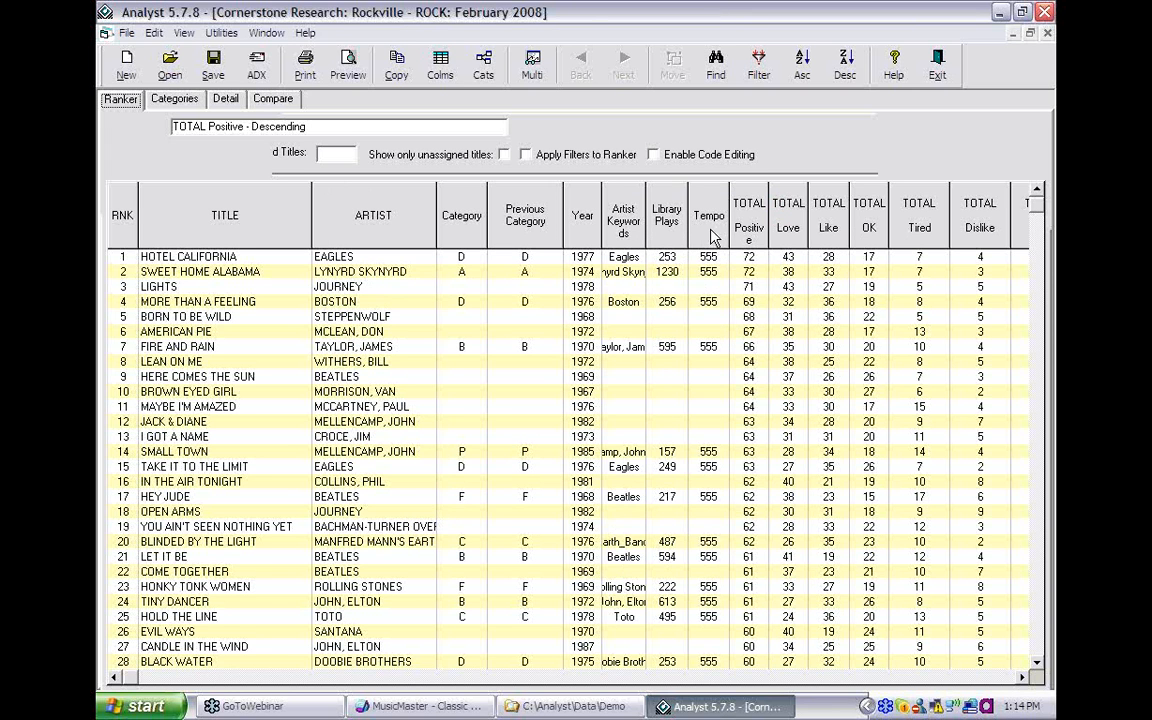
- Change Hotel California's Tempo code from 555 to 333, with code editing enabled only temporarily
click(654, 156)
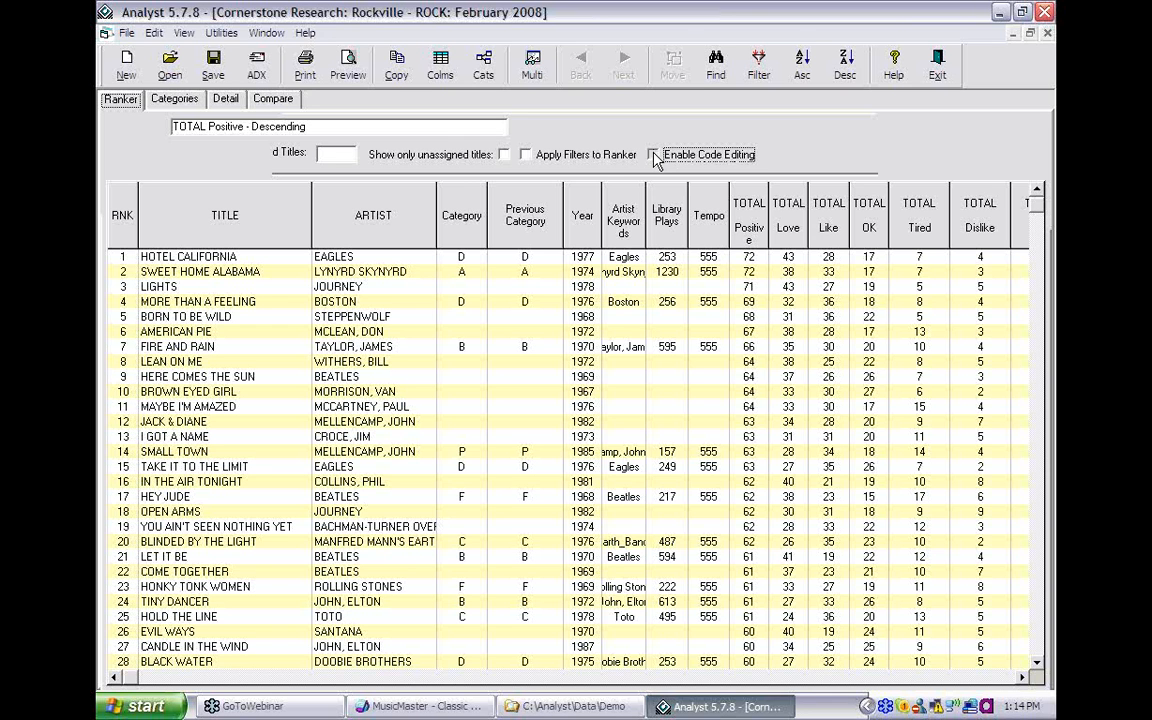
key(shift+Tab)
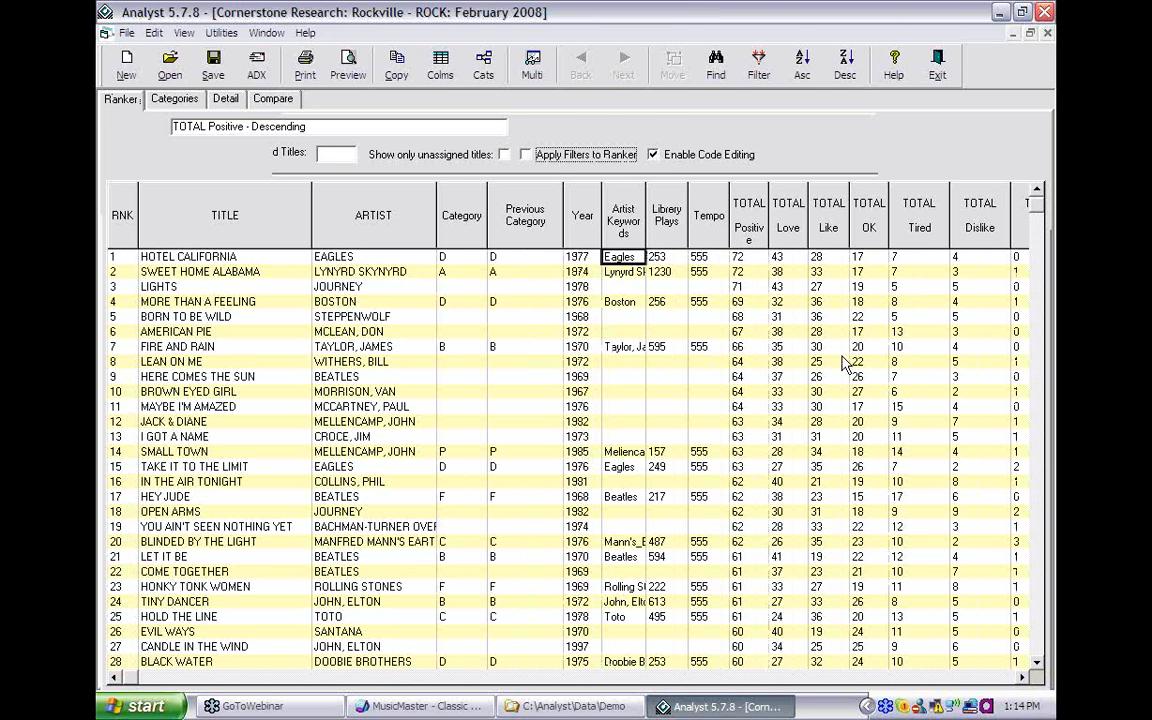
click(699, 257)
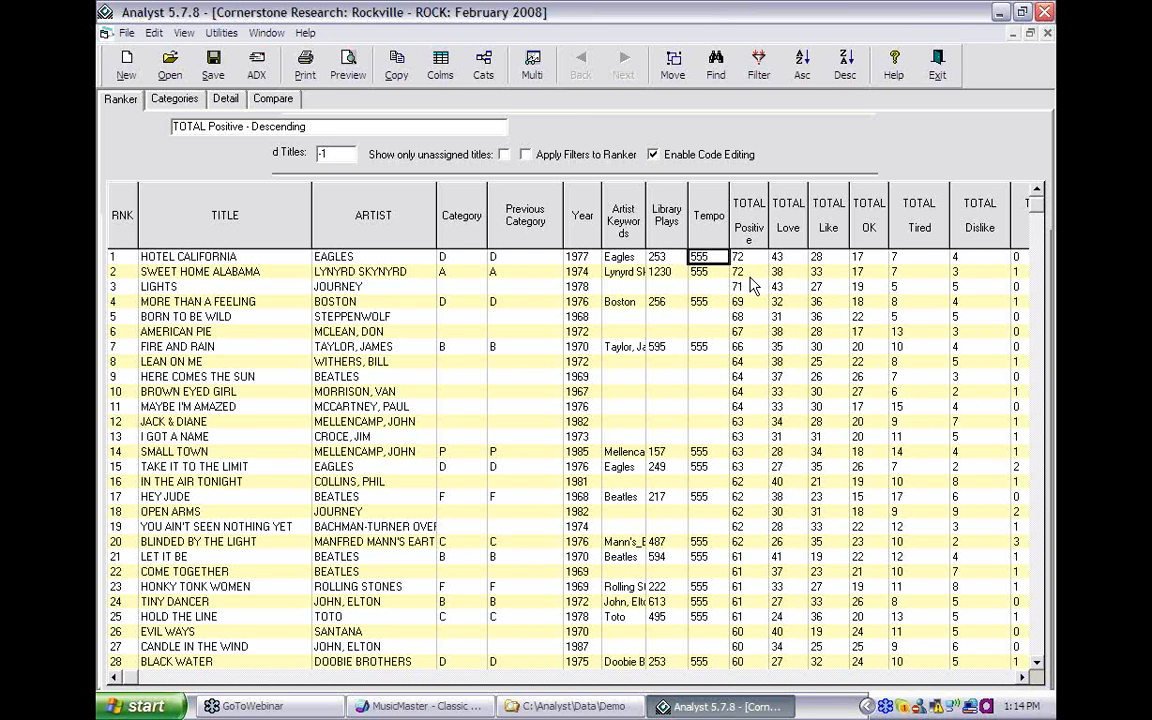
text(333)
key(Tab)
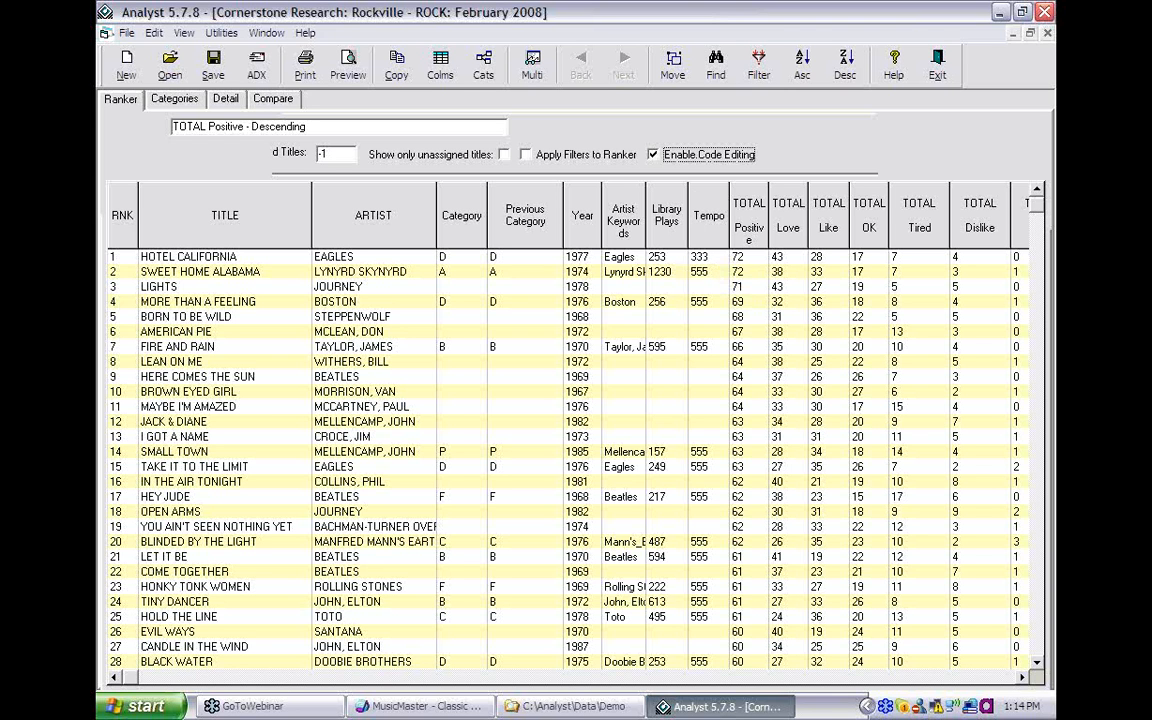
click(653, 155)
click(168, 103)
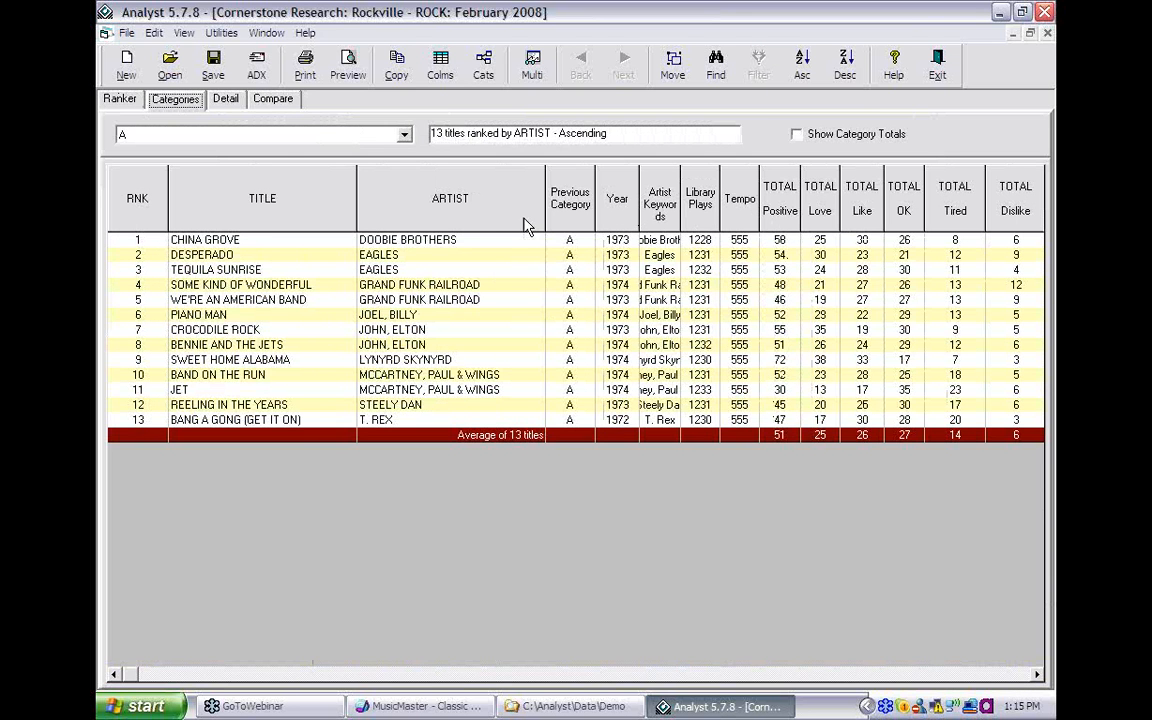
click(232, 104)
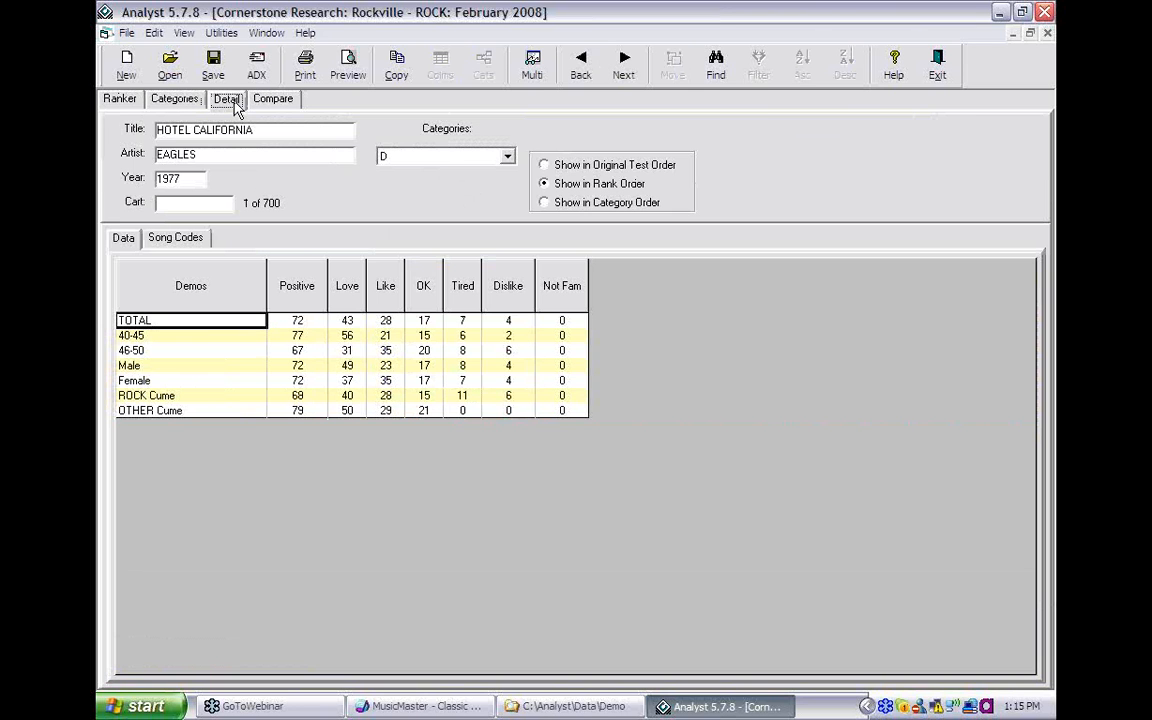
click(176, 240)
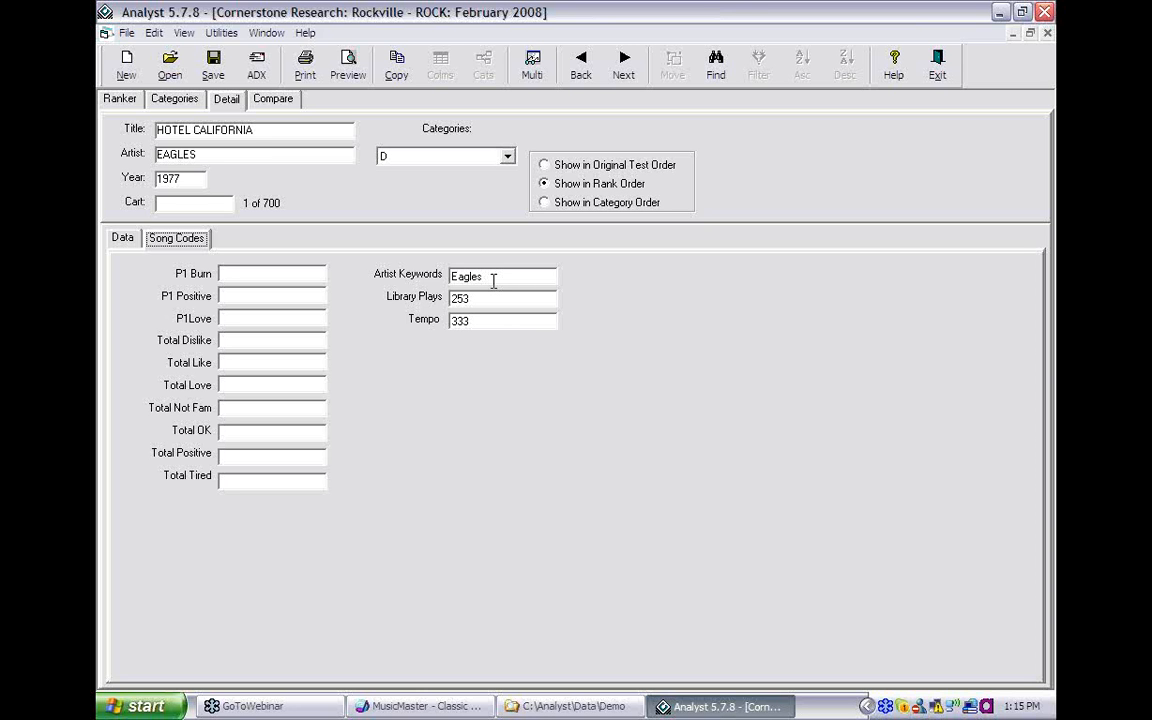
click(120, 99)
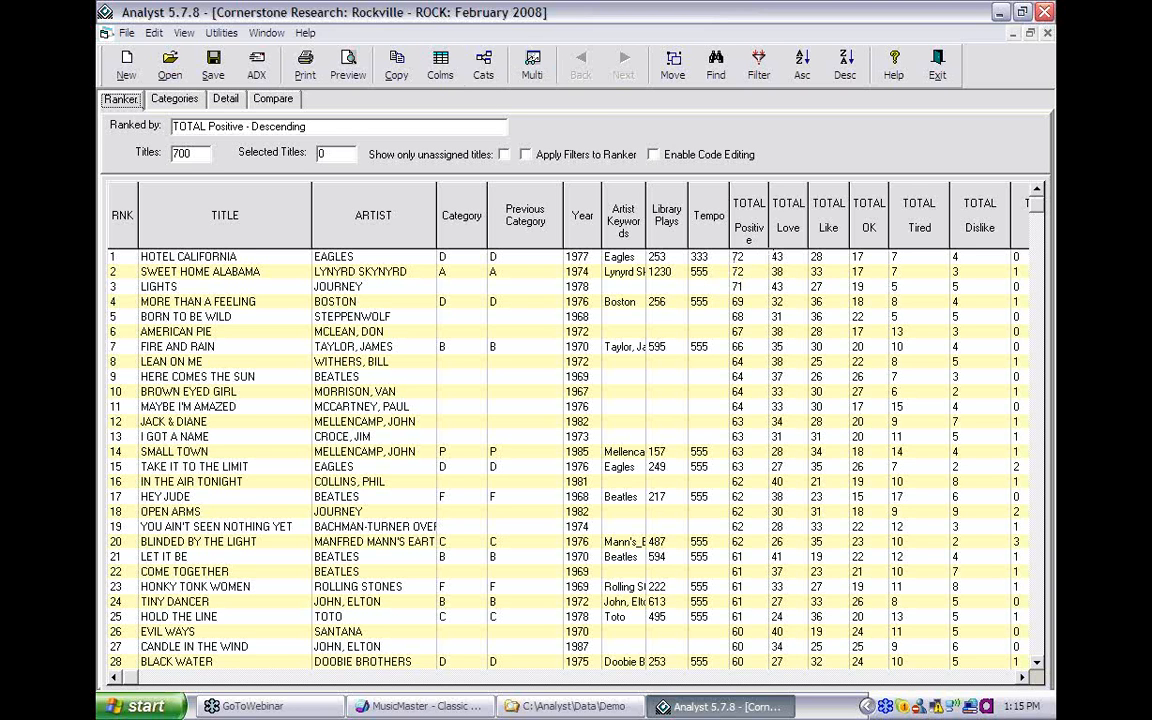
- Autofit the TOTAL Positive column and start the MusicSync Export to MusicMaster wizard
double_click(770, 226)
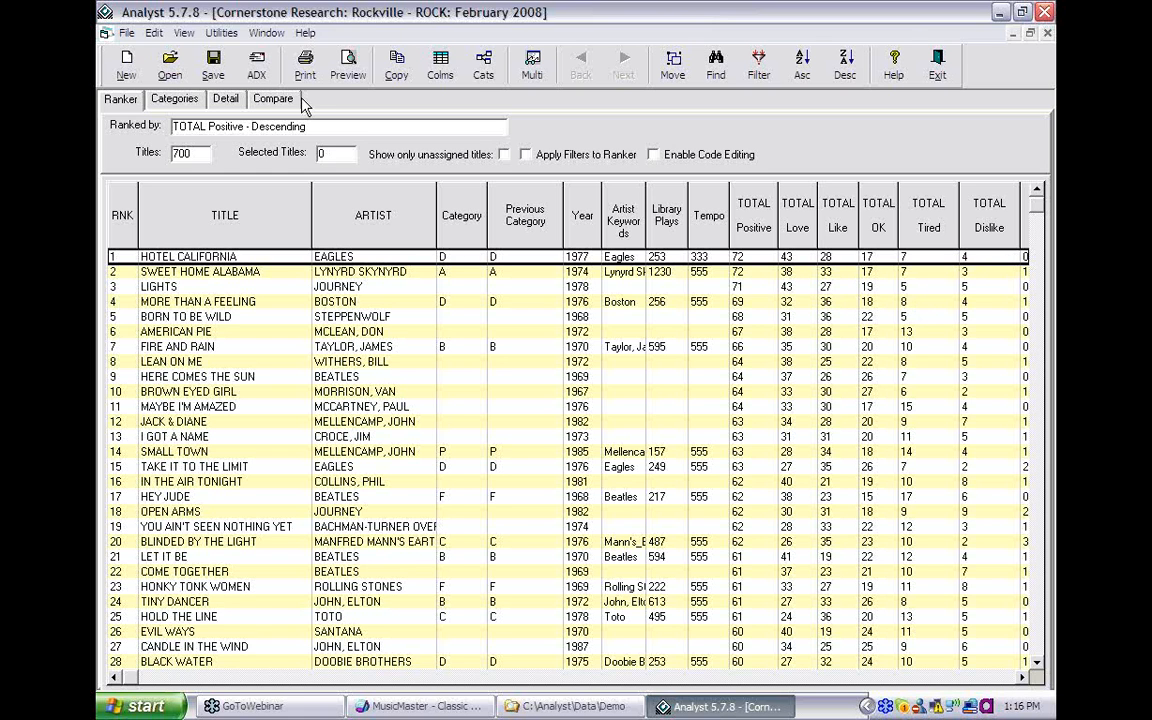
click(130, 35)
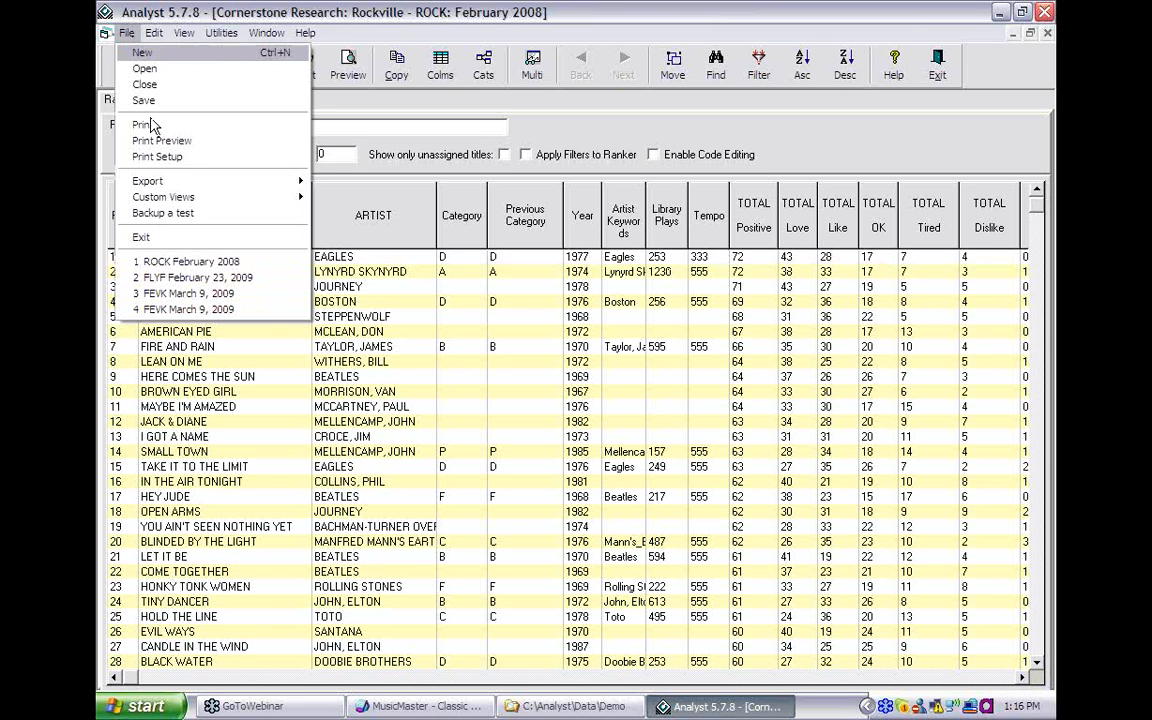
mouse_move(195, 184)
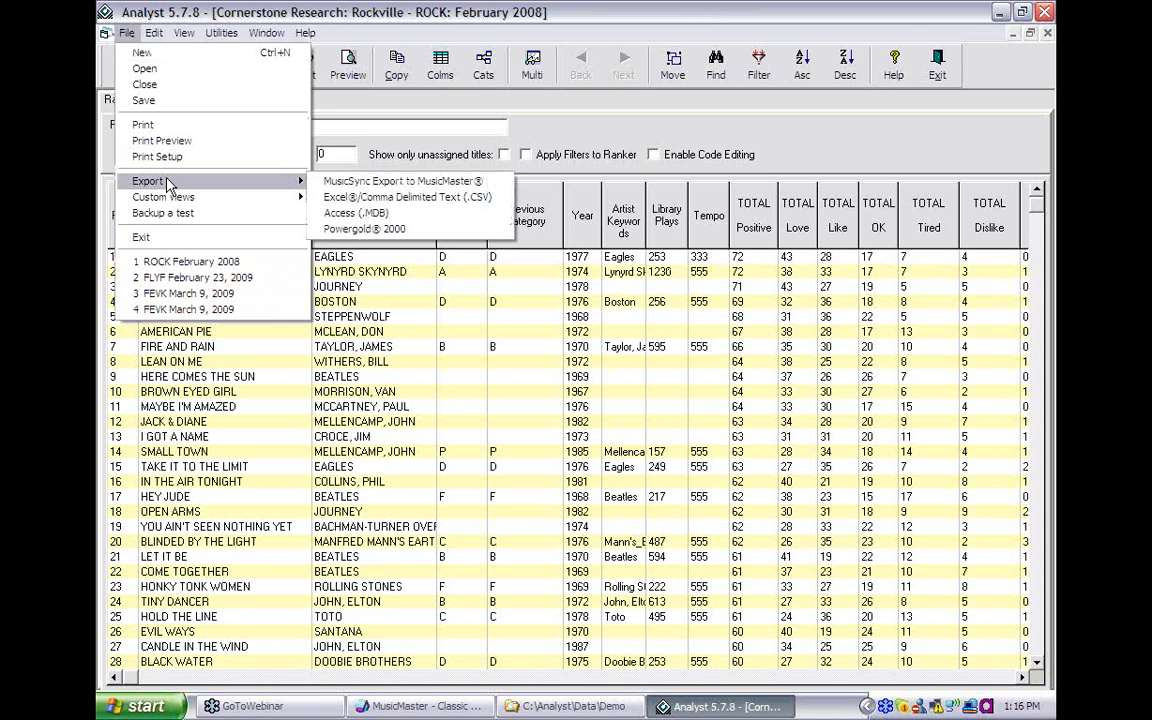
click(326, 186)
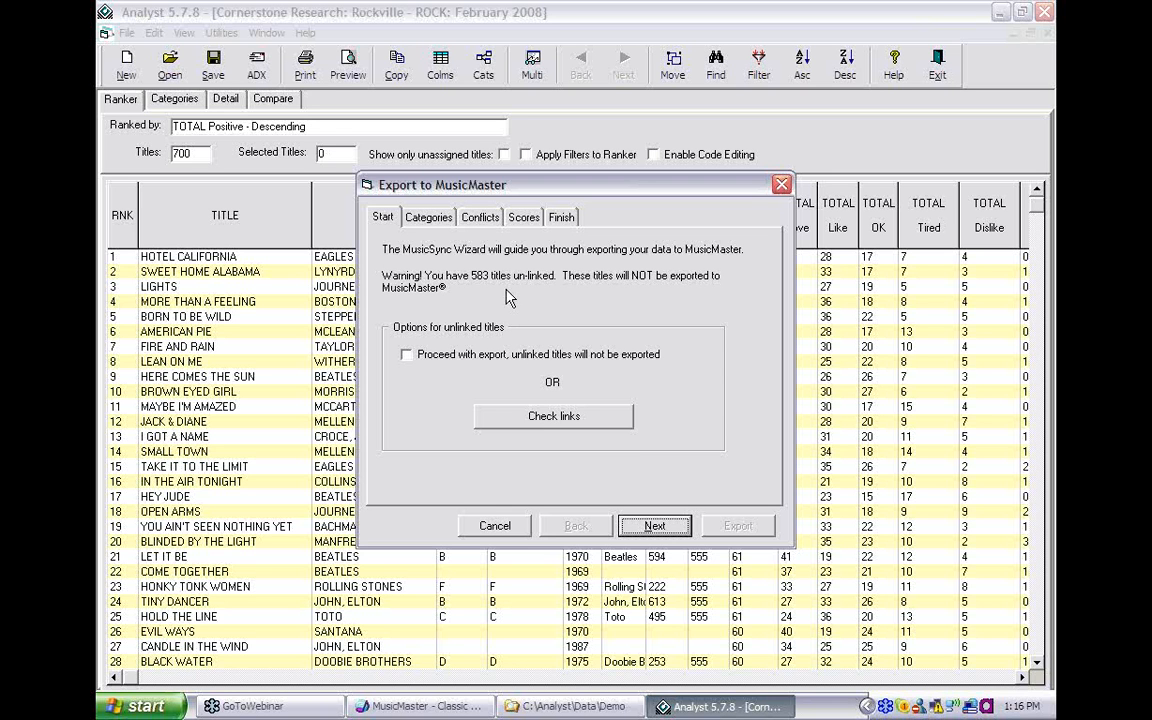
- Proceed past the un-linked titles and export all categories without category assignments
click(408, 354)
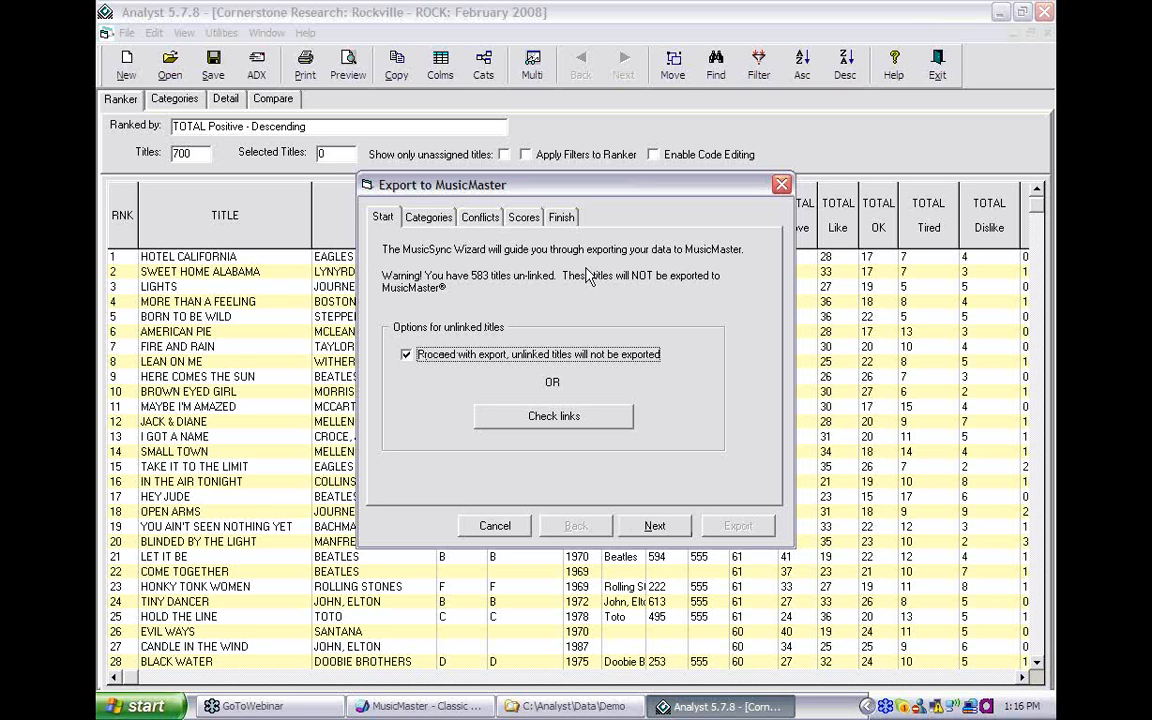
click(655, 525)
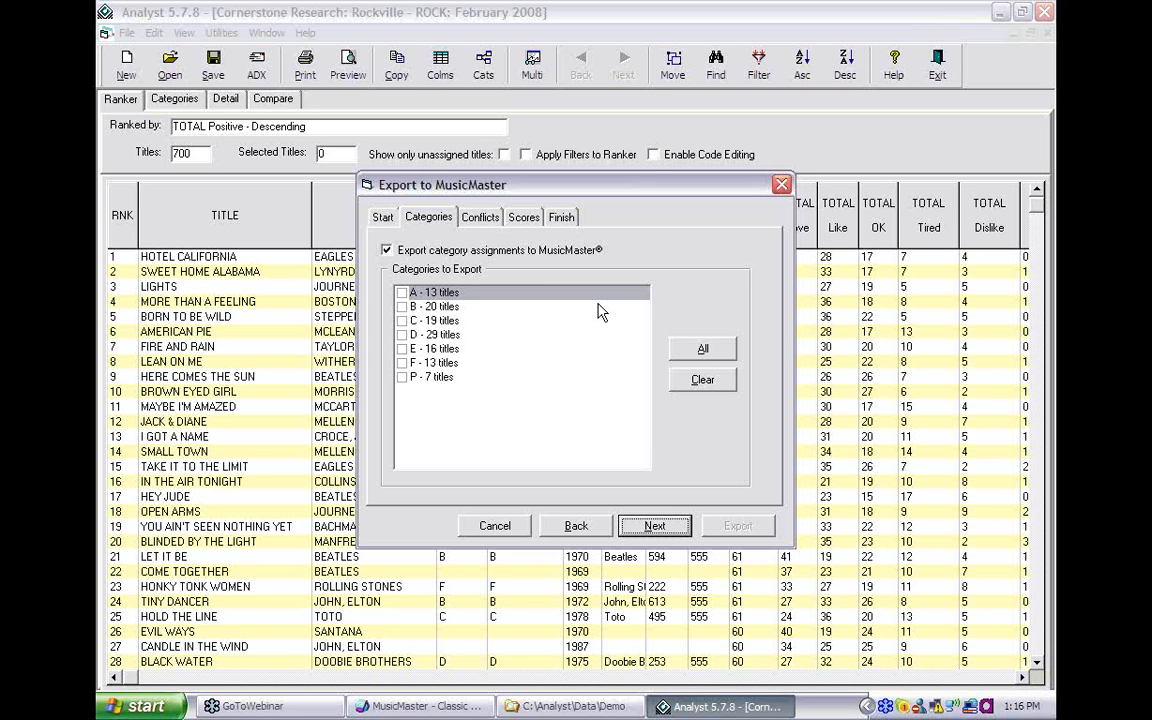
click(729, 357)
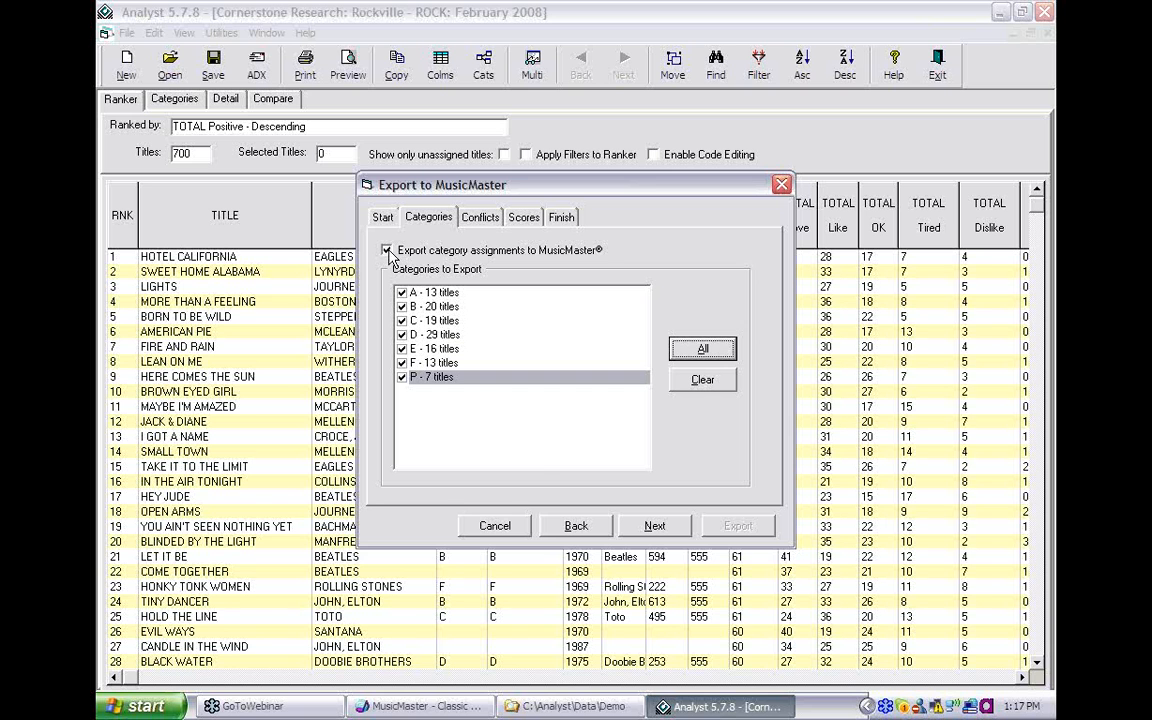
click(387, 251)
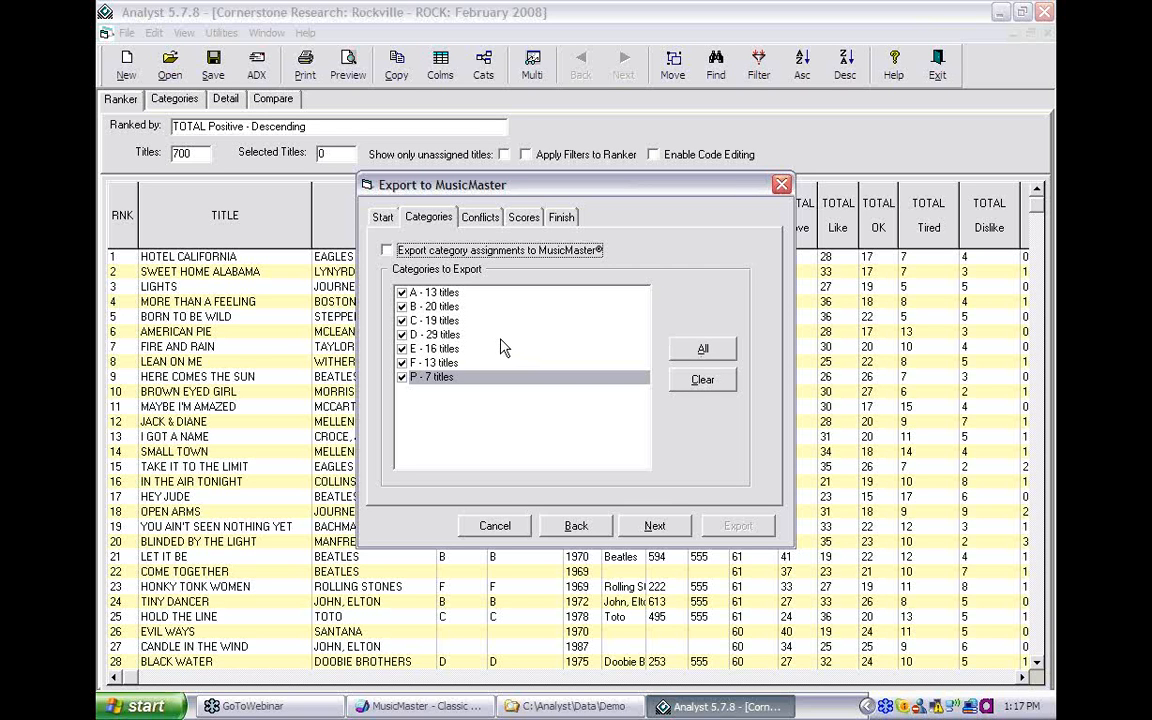
click(655, 527)
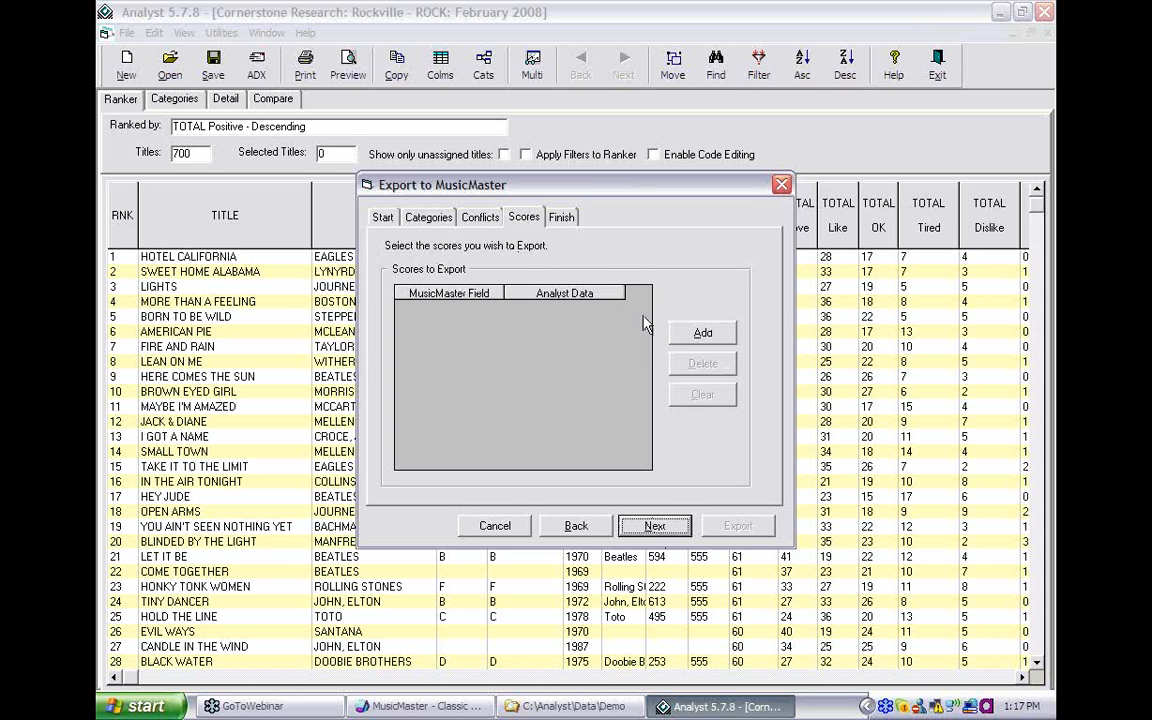
- Link the Total Positive, Total Love, Total OK and Total Tired fields to their TOTAL scores
click(700, 336)
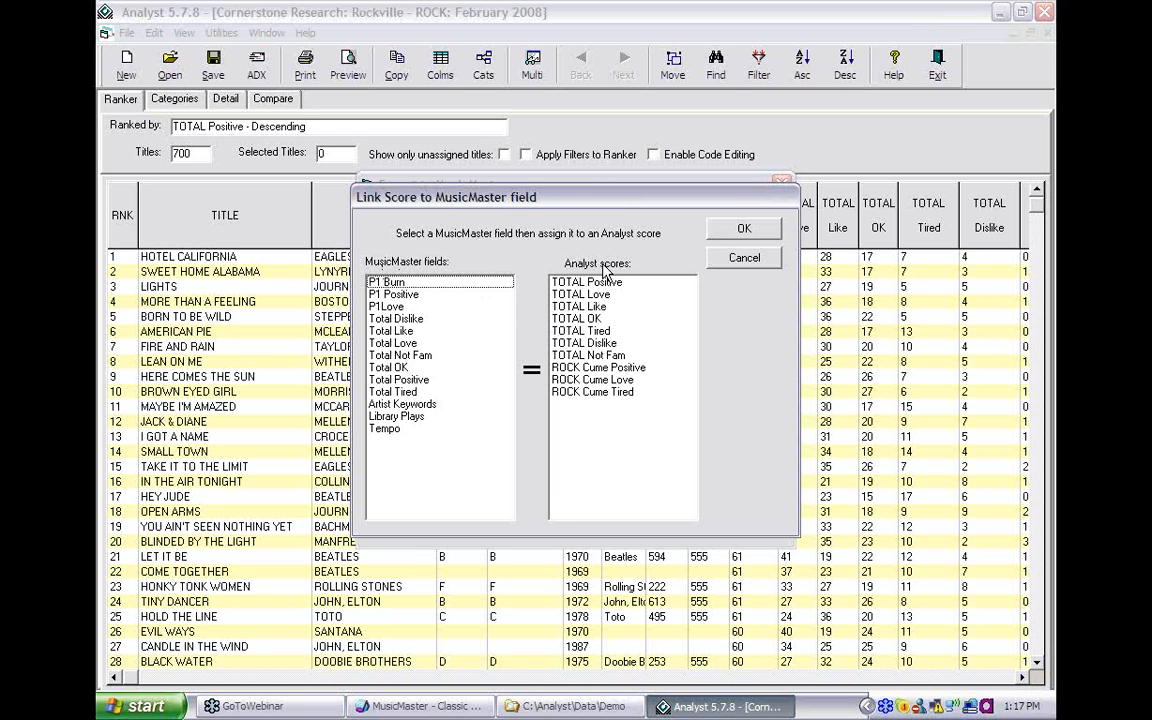
click(430, 381)
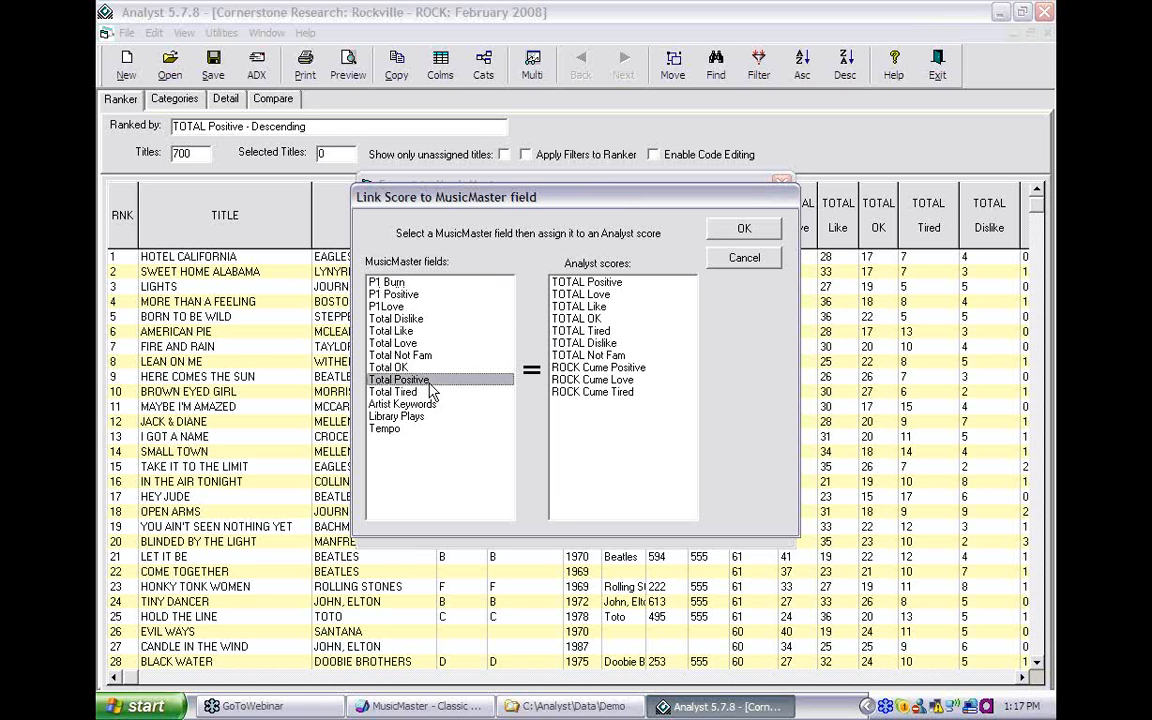
click(590, 282)
click(735, 232)
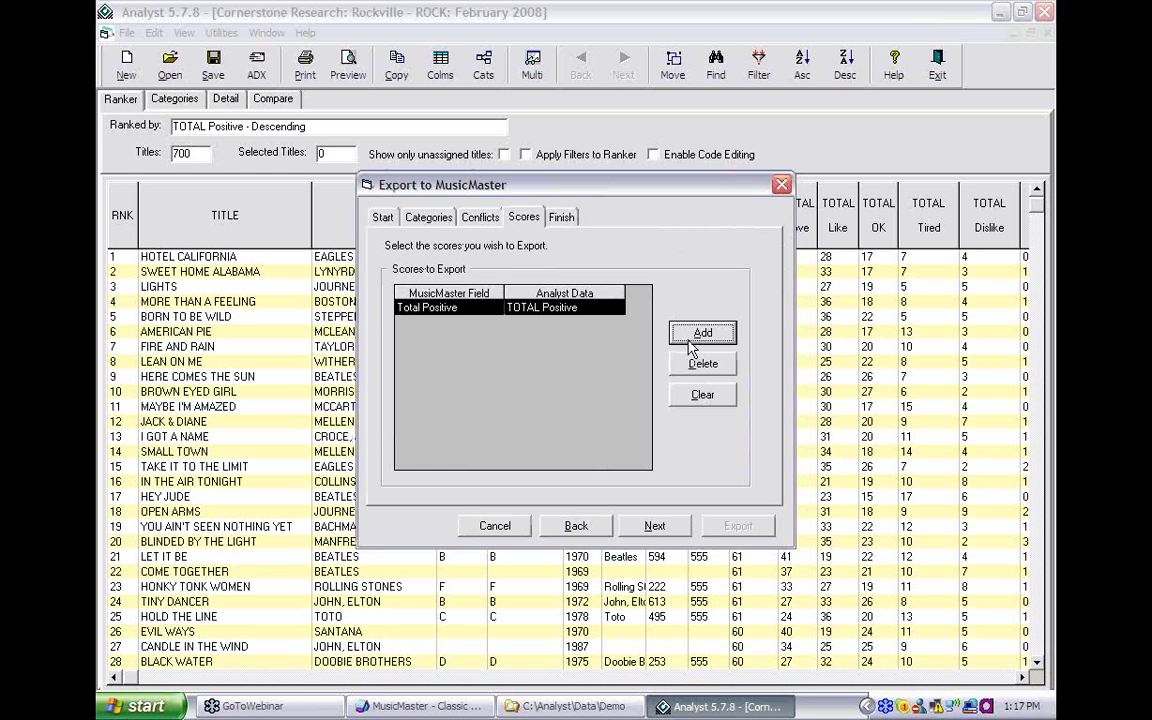
click(702, 330)
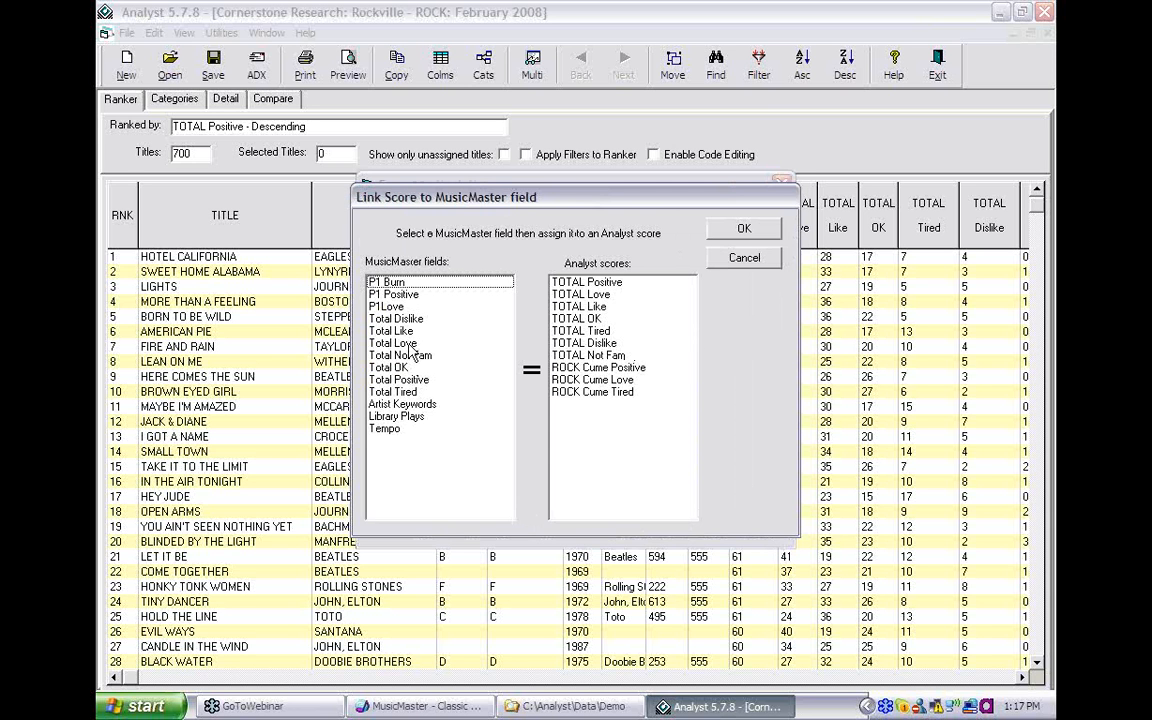
click(400, 343)
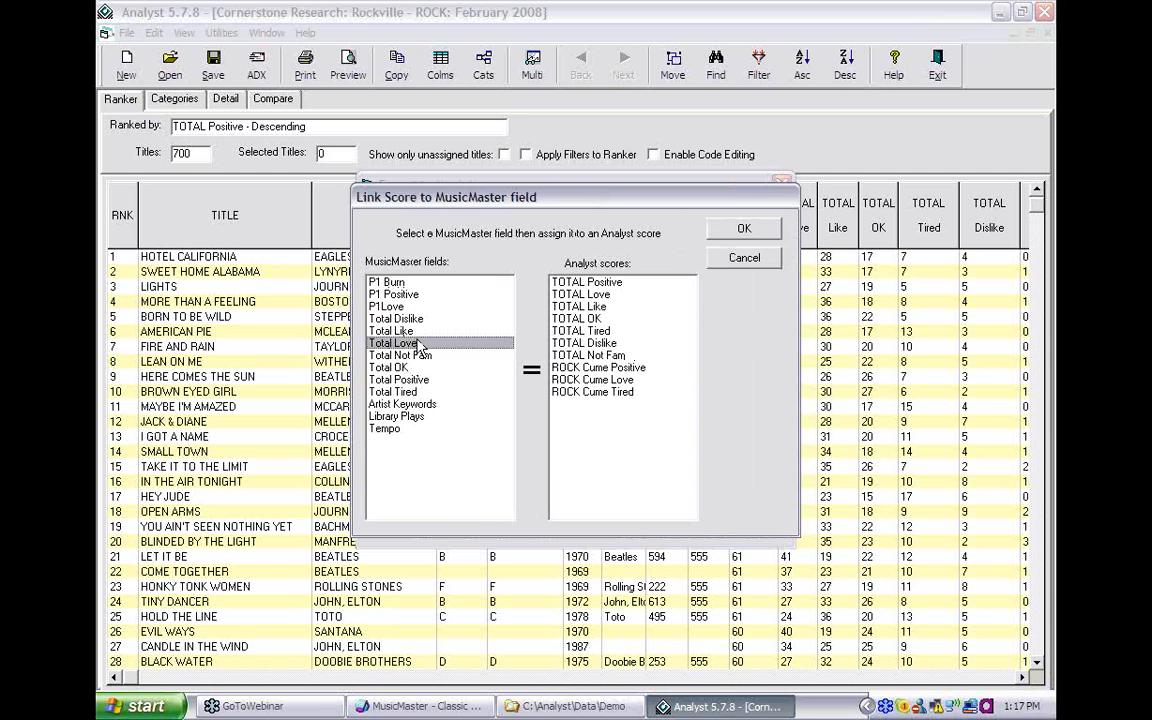
click(585, 294)
click(740, 238)
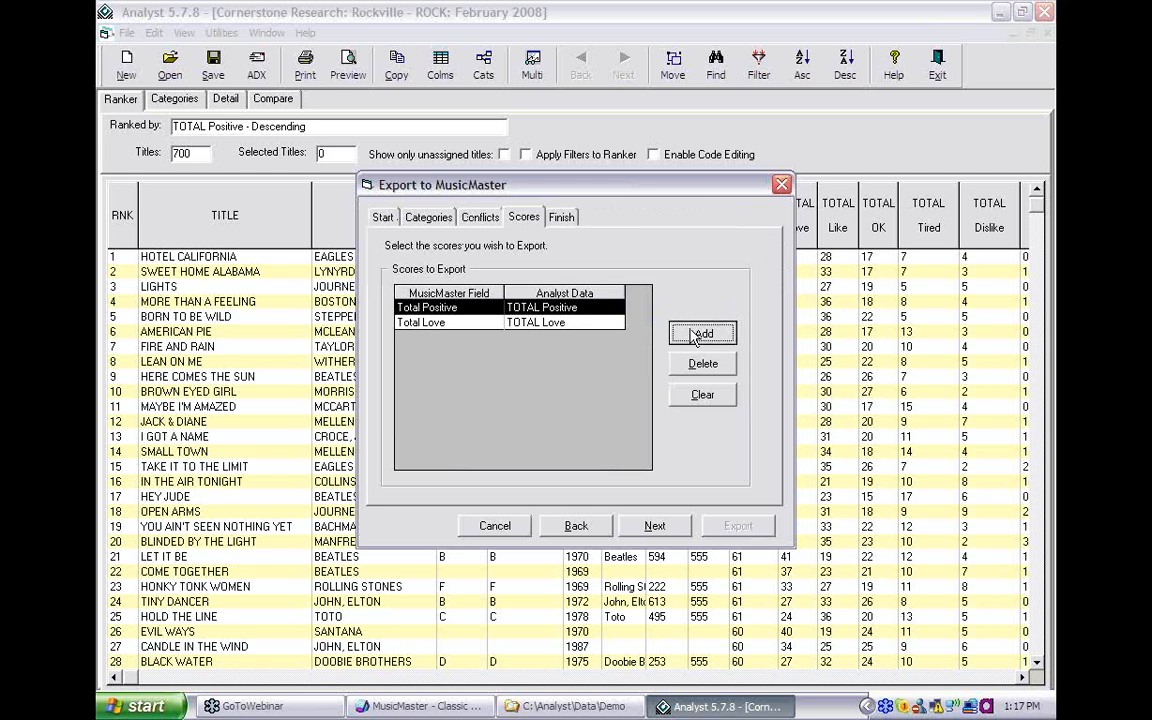
click(700, 334)
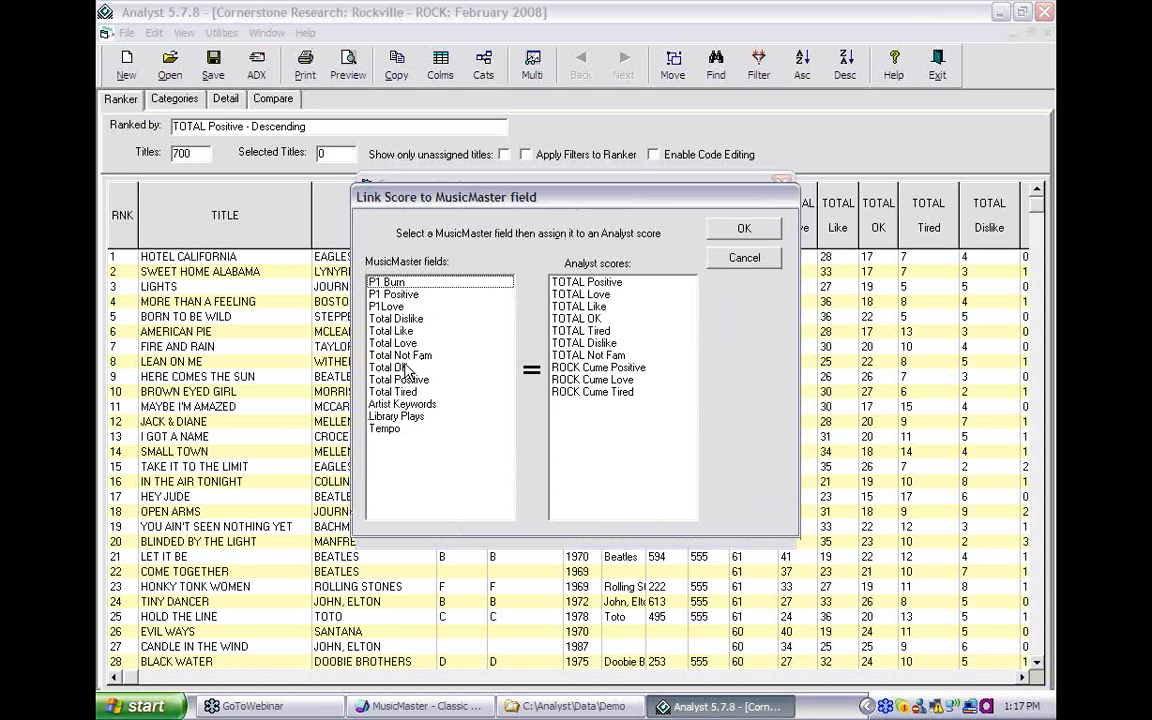
click(428, 368)
click(585, 318)
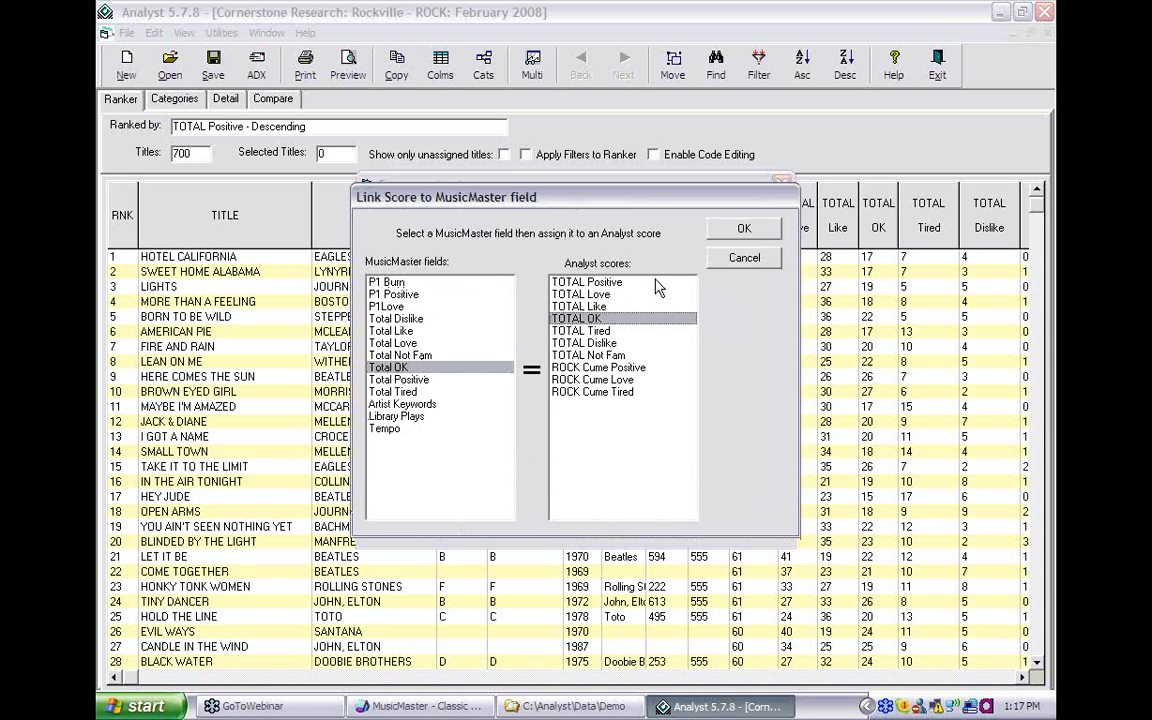
click(740, 236)
click(690, 332)
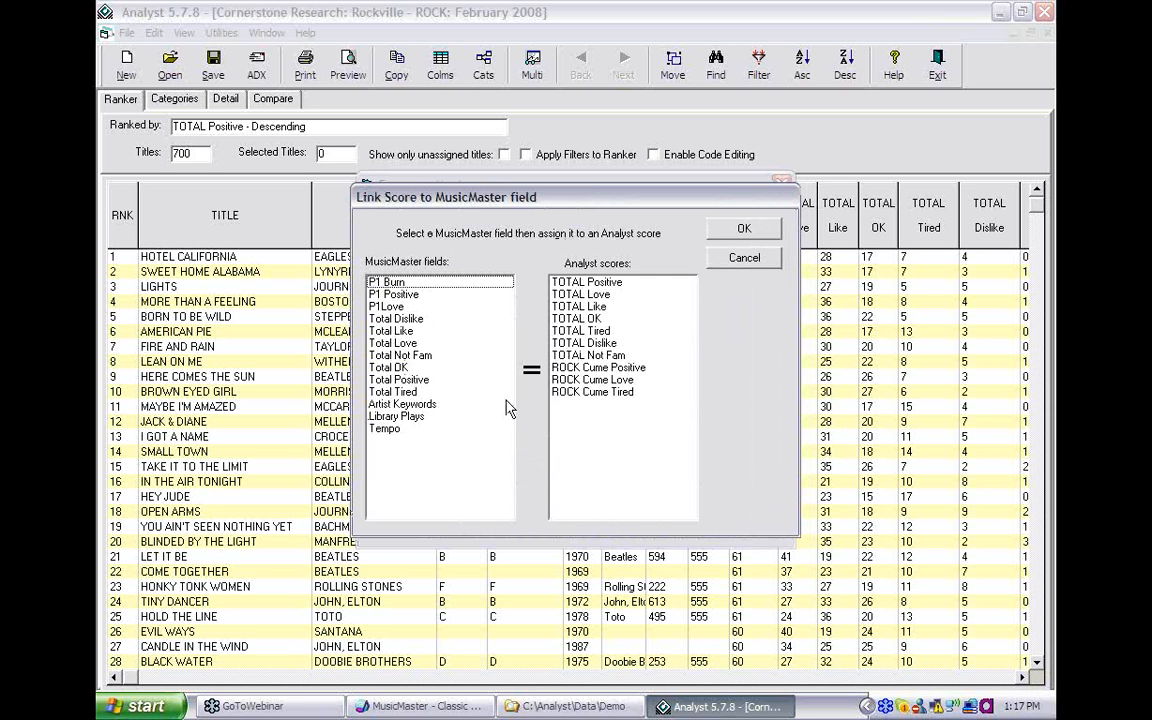
click(426, 392)
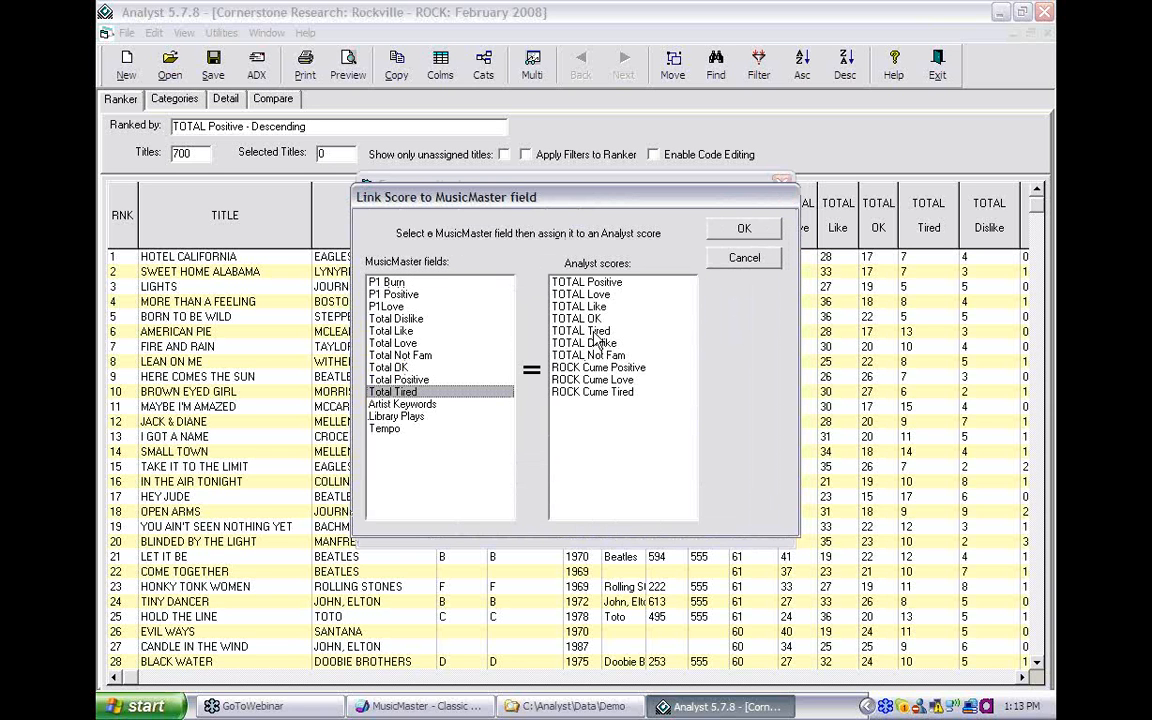
click(585, 330)
click(730, 234)
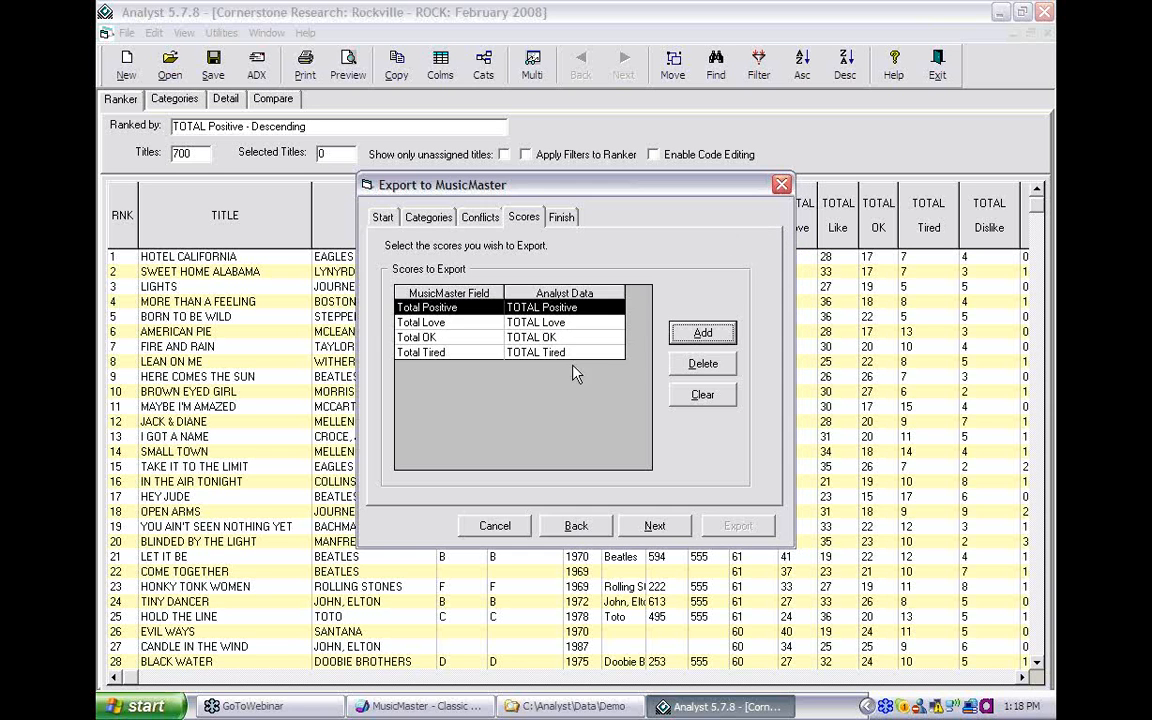
- Link Total Dislike and Total Not Fam to the TOTAL Dislike and TOTAL Not Fam scores
click(697, 336)
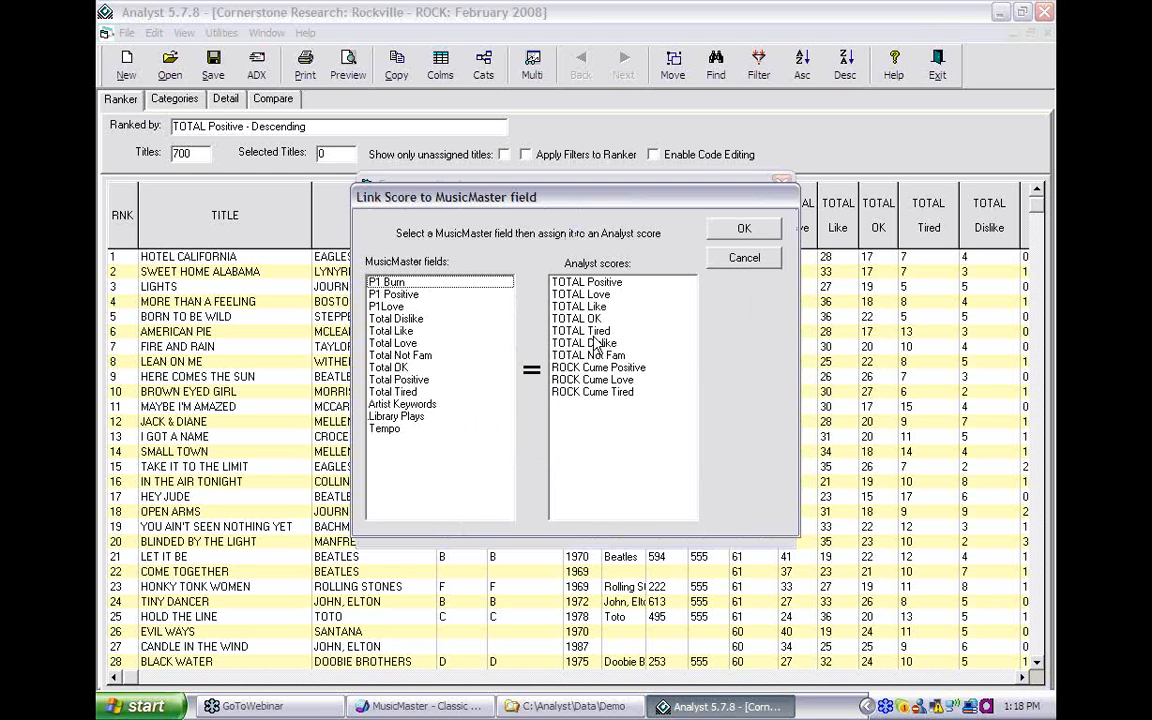
click(590, 343)
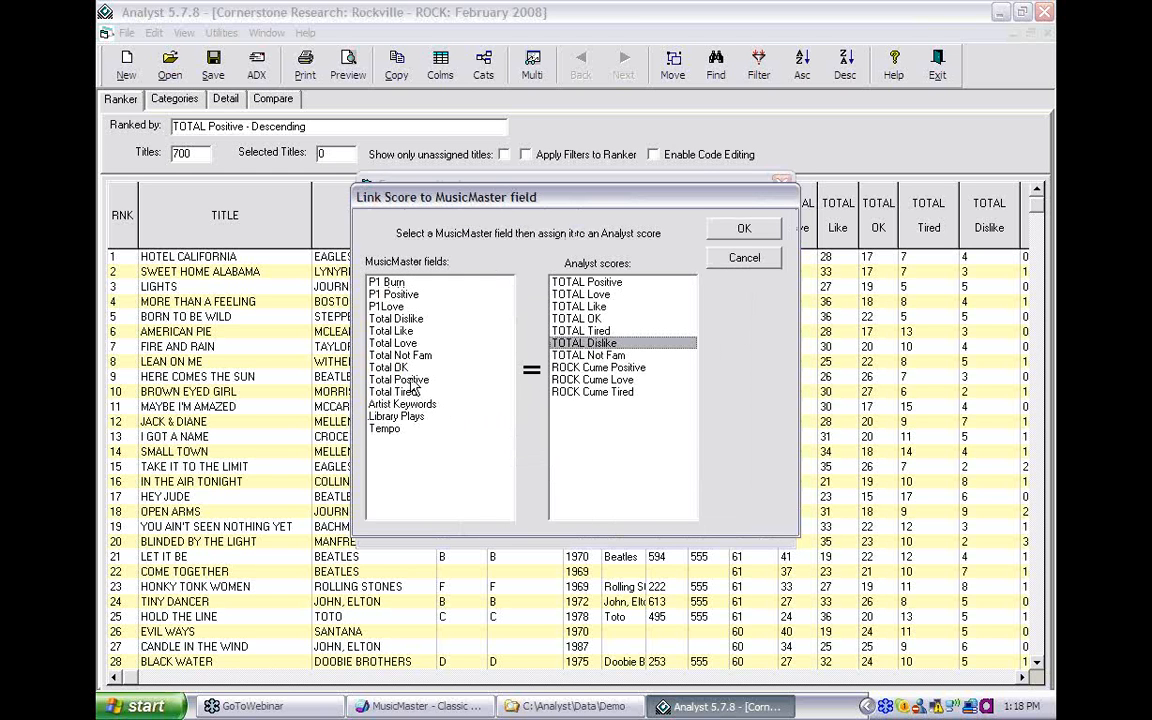
click(378, 318)
click(727, 240)
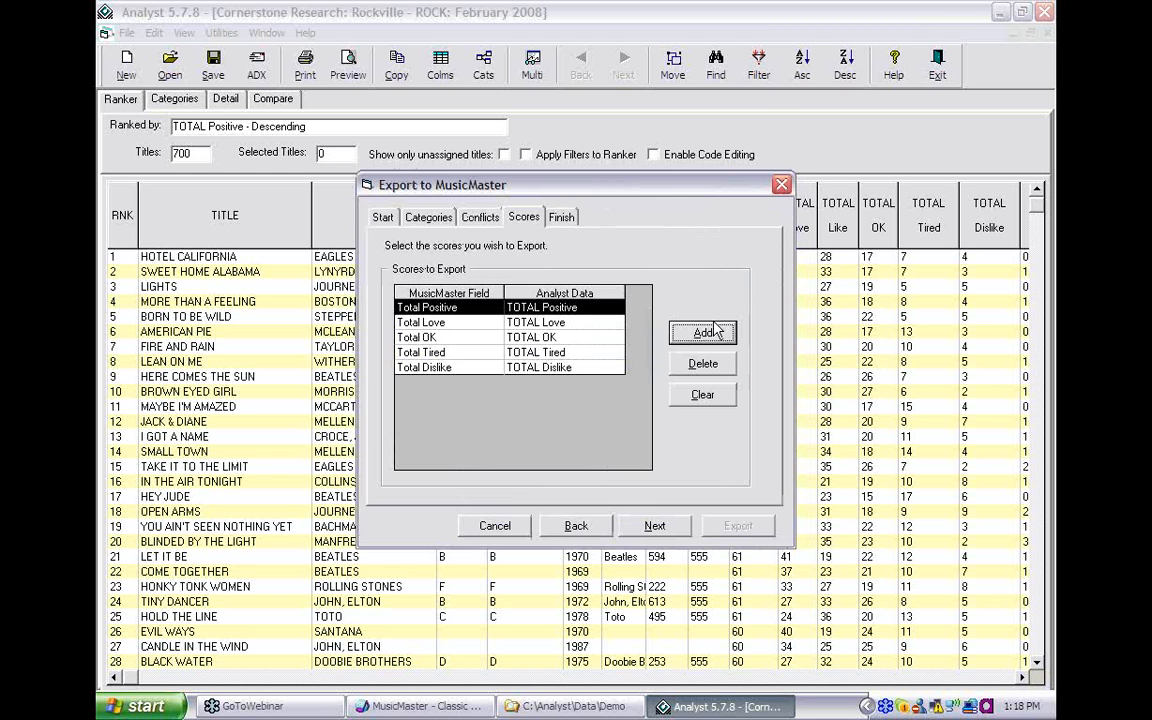
click(697, 336)
click(395, 355)
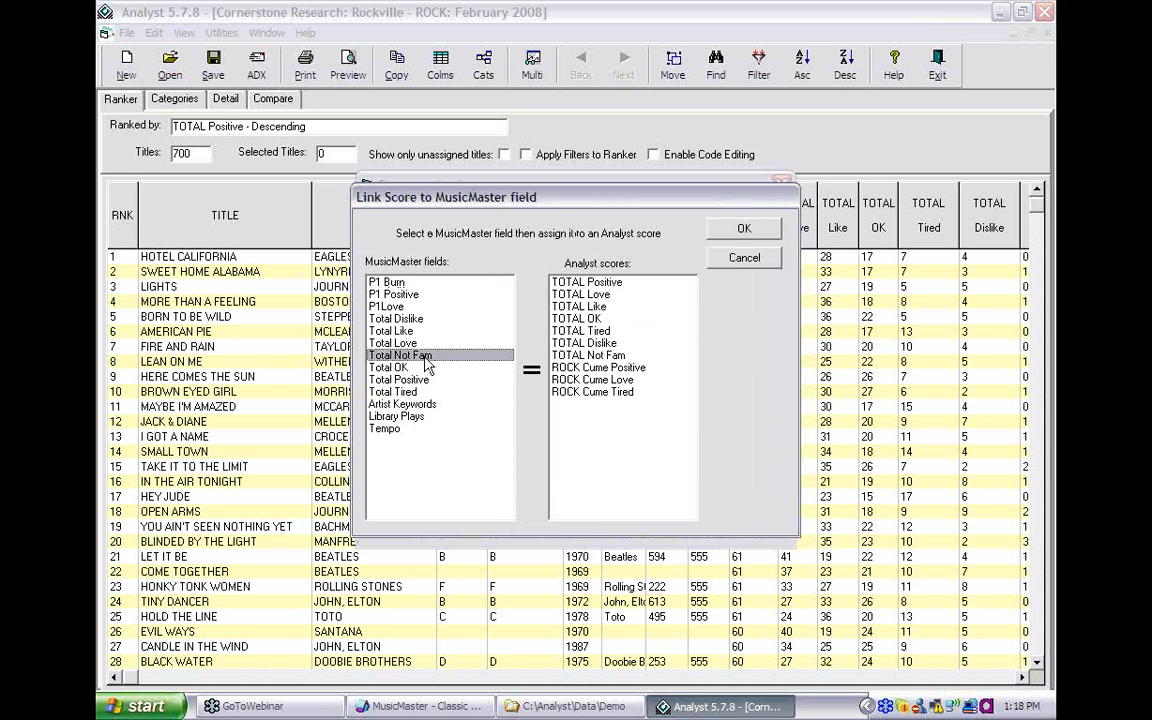
click(606, 356)
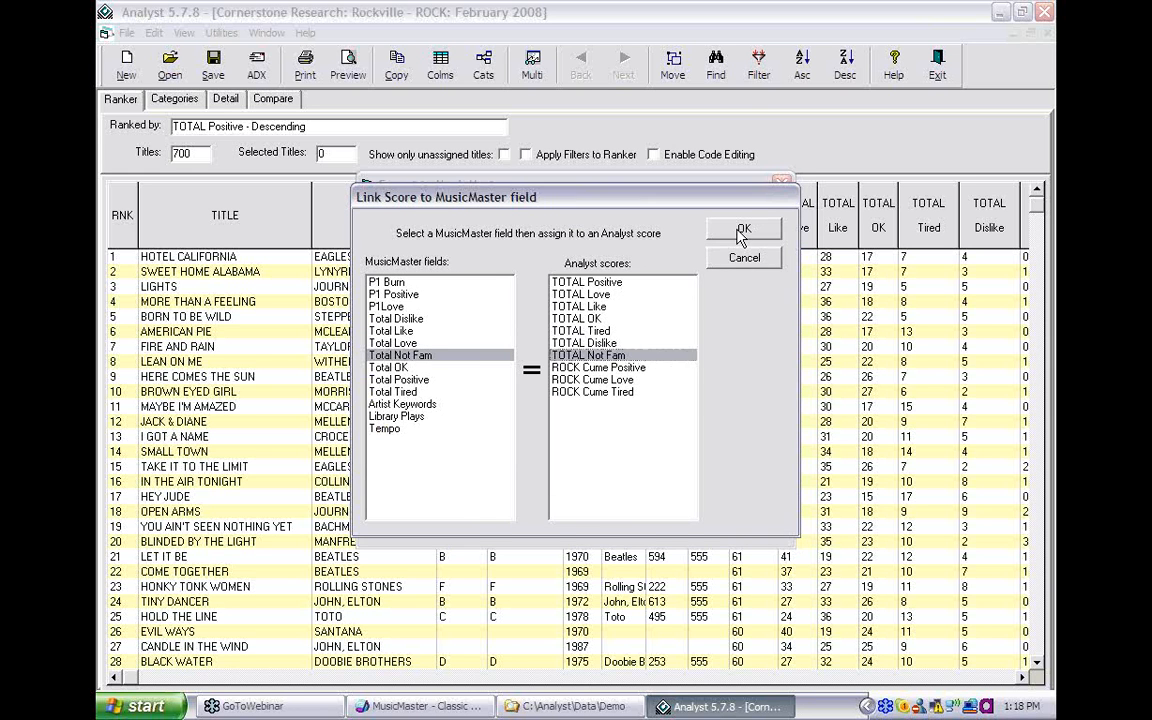
click(744, 229)
- Link ROCK Cume Positive, Love and Tired to P1 Positive, P1Love and P1 Burn
click(701, 334)
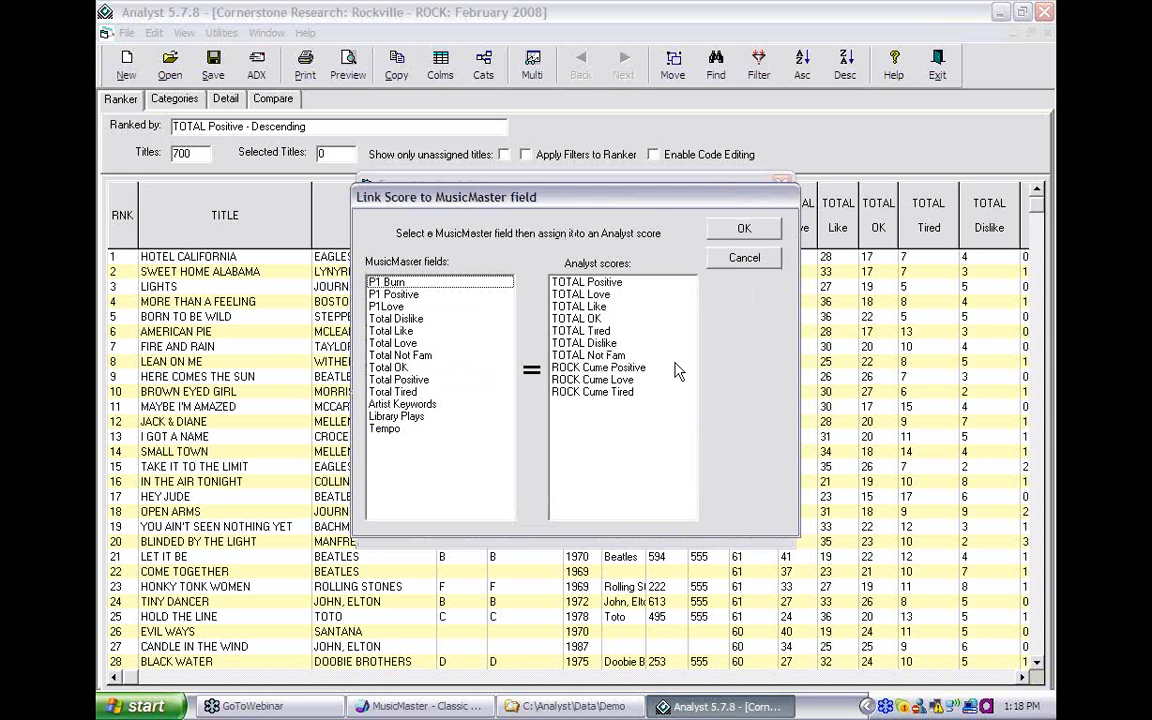
click(598, 367)
click(436, 296)
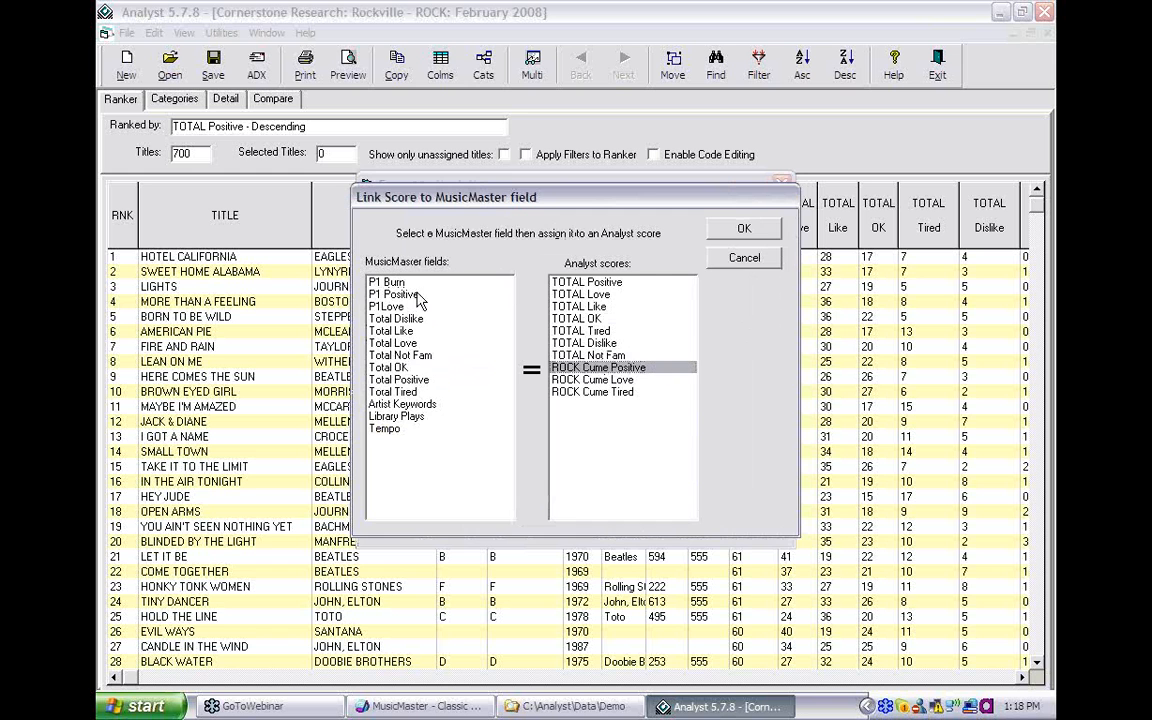
click(740, 229)
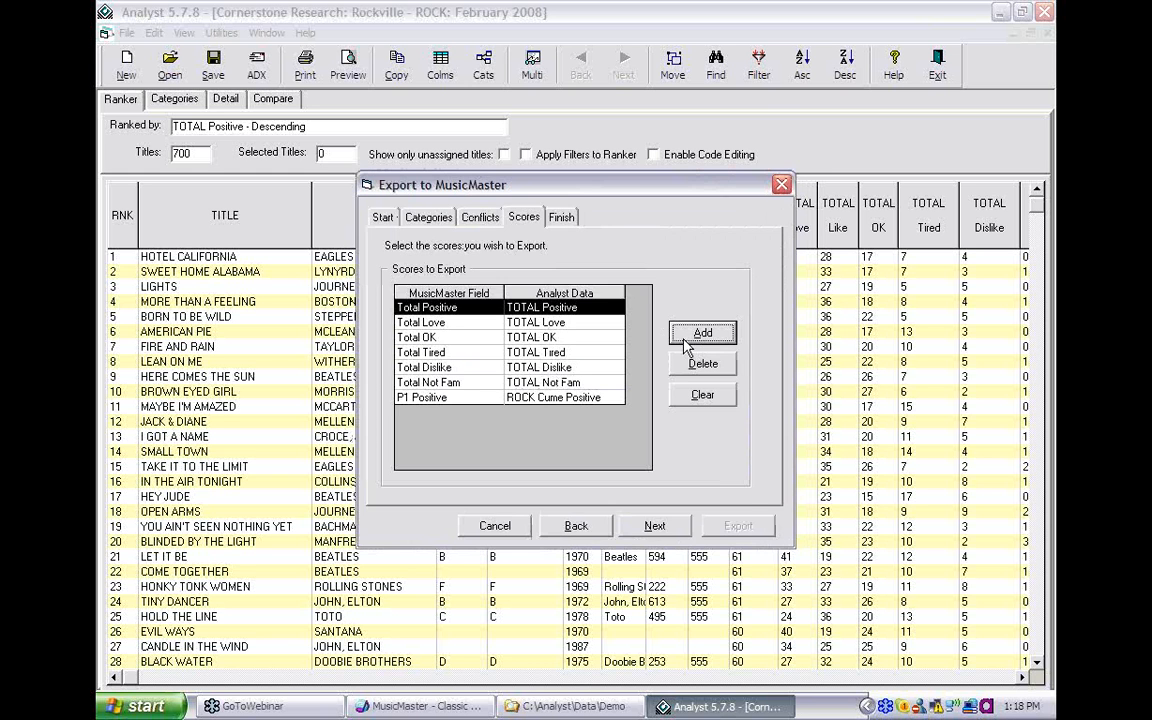
click(690, 334)
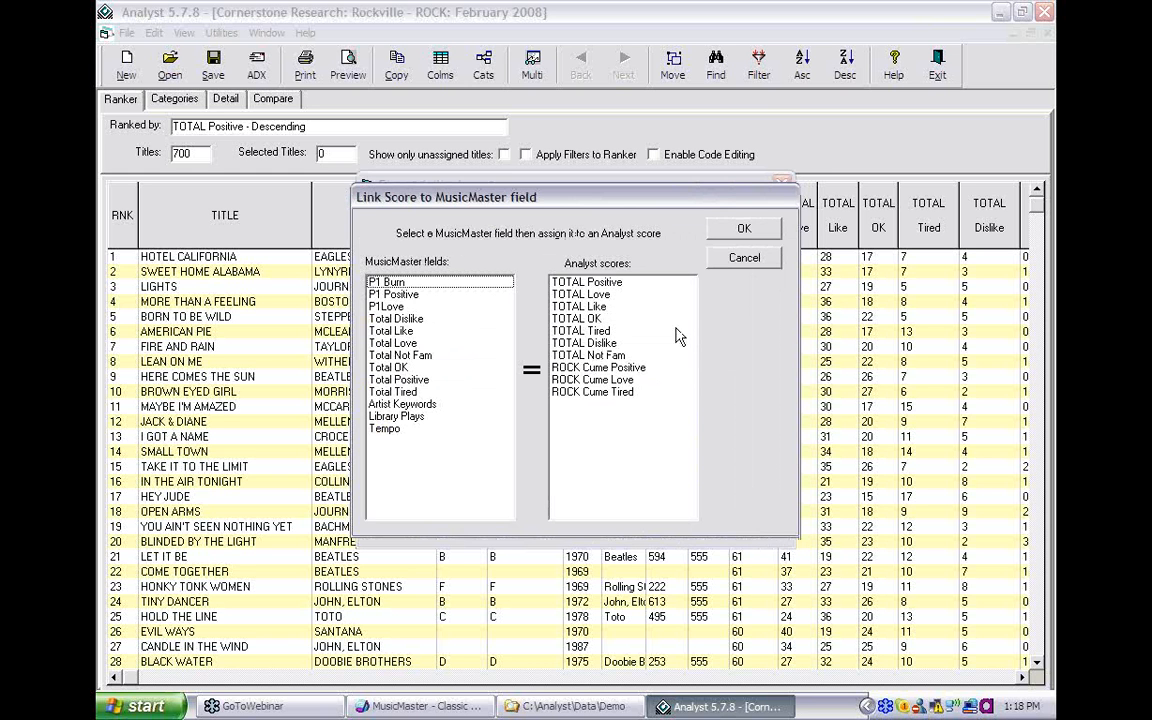
click(595, 380)
click(410, 308)
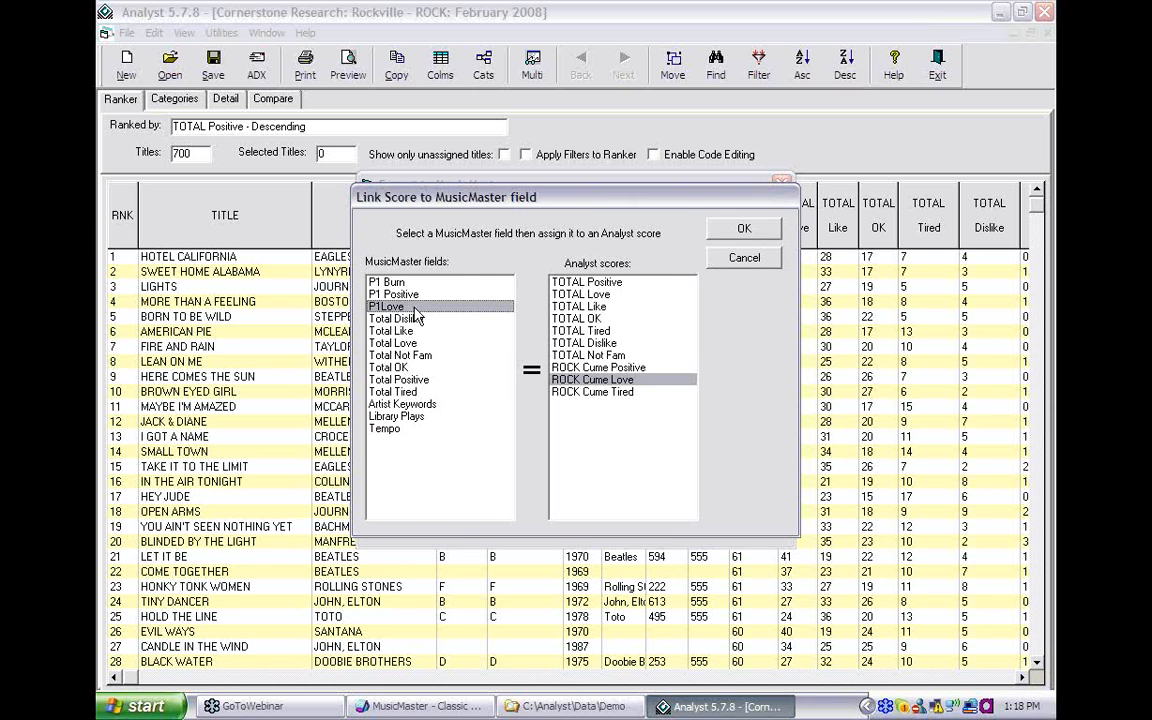
click(730, 233)
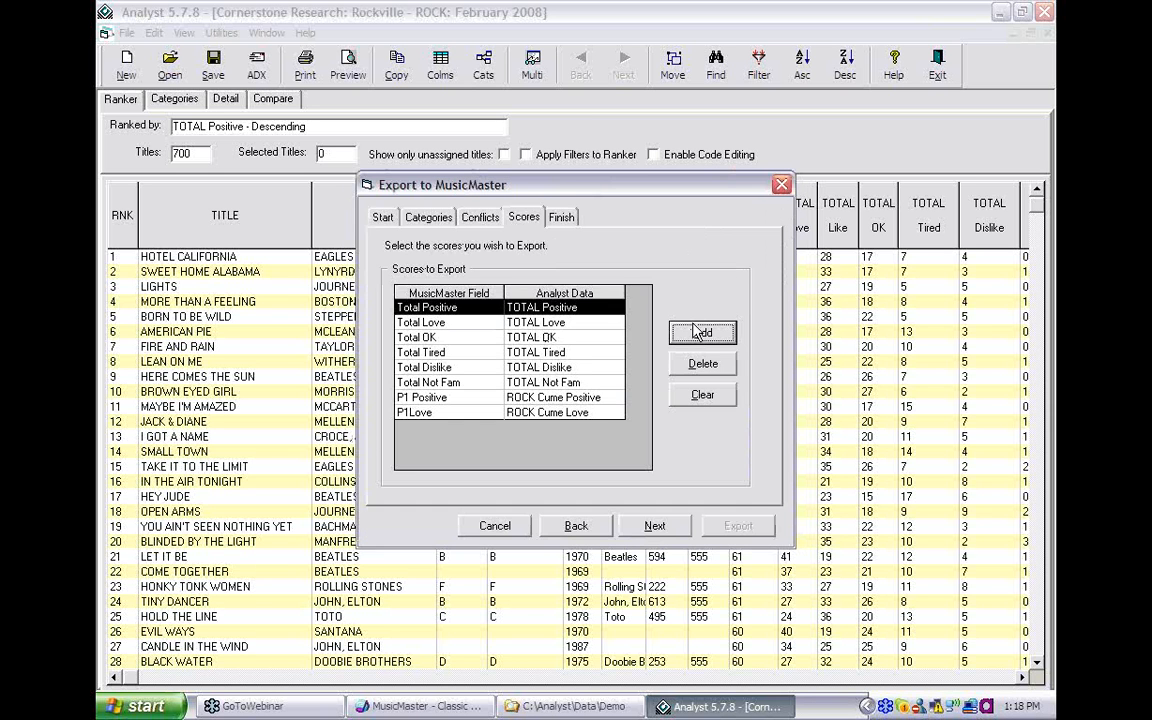
click(692, 331)
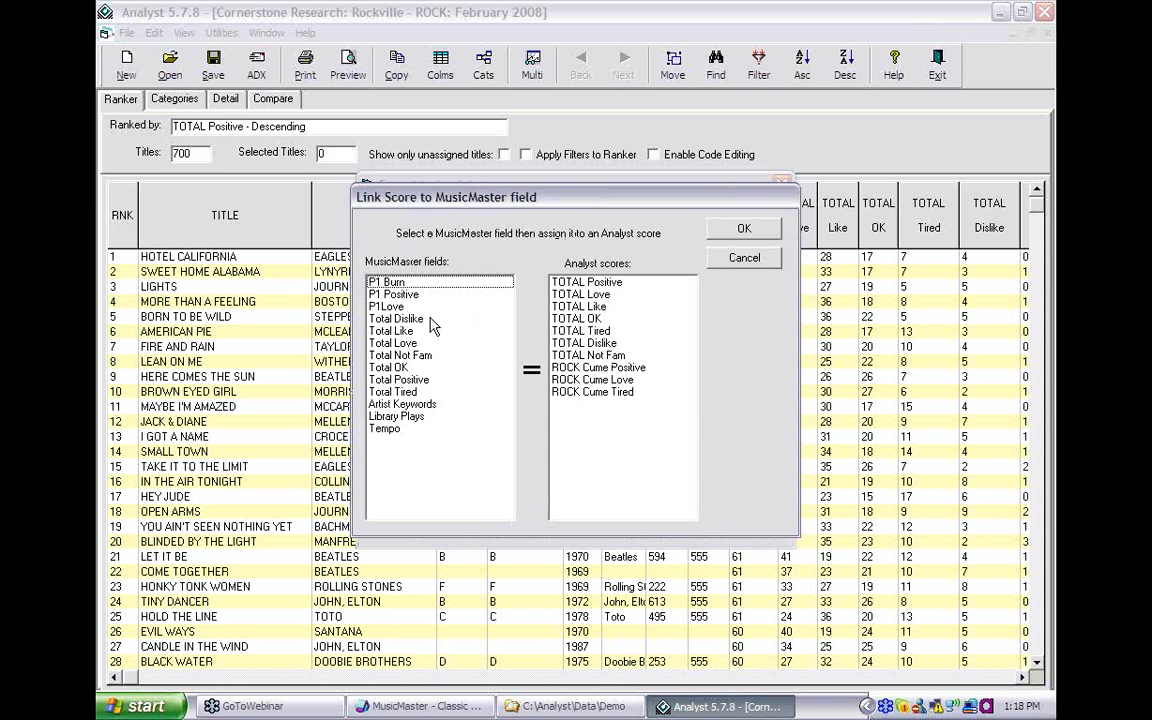
click(382, 283)
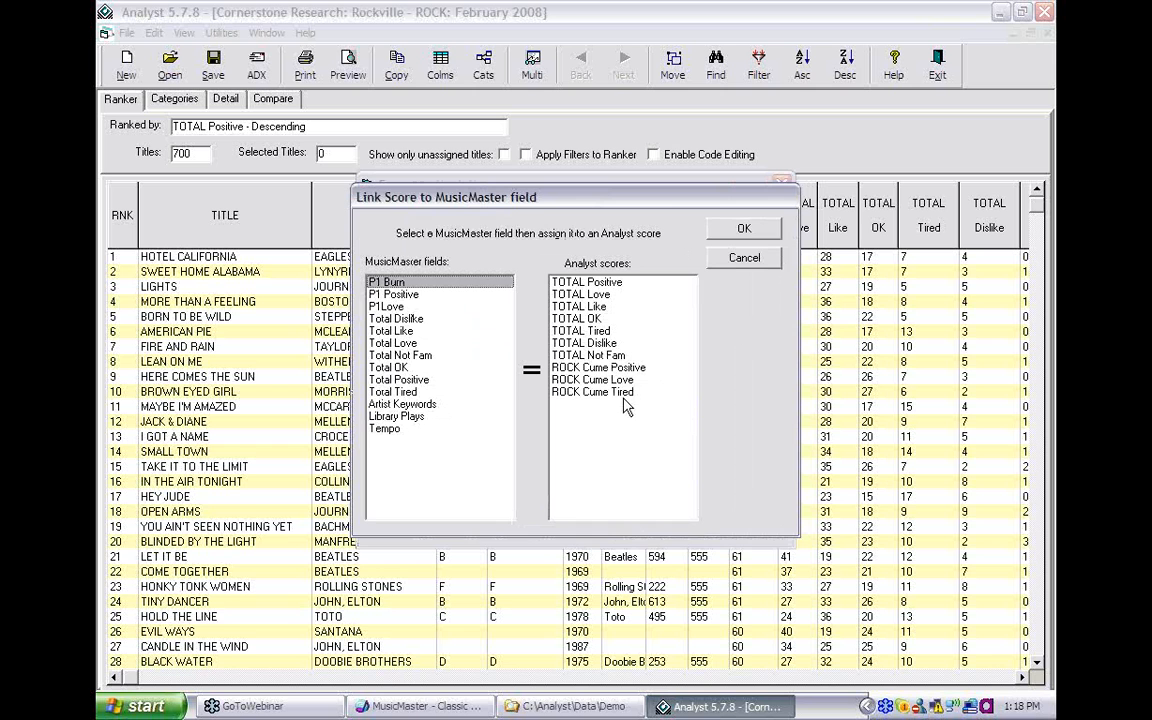
click(592, 392)
click(772, 237)
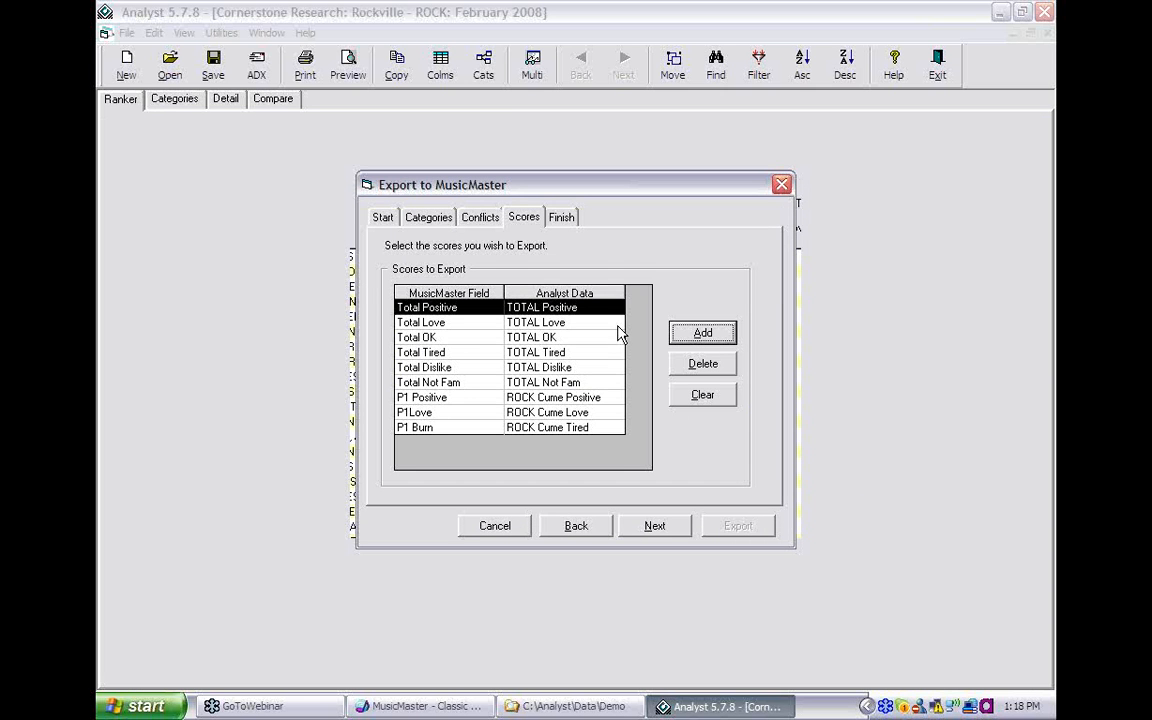
click(656, 528)
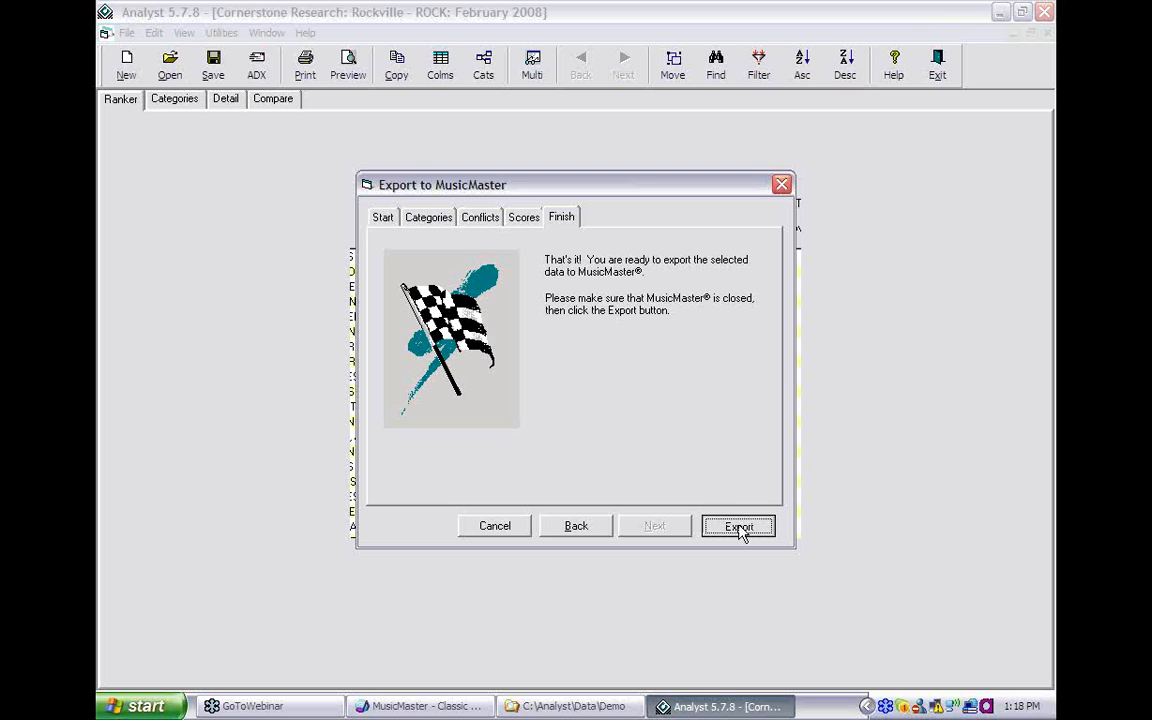
- Run the export to MusicMaster and confirm it
key(Return)
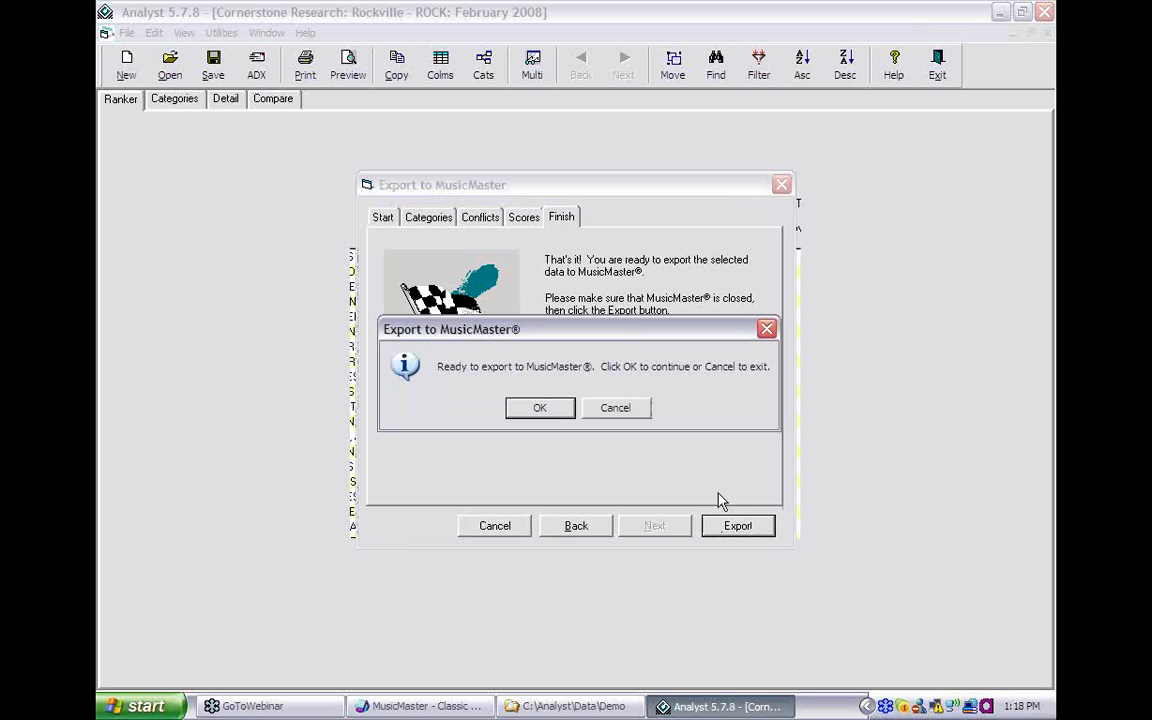
click(531, 413)
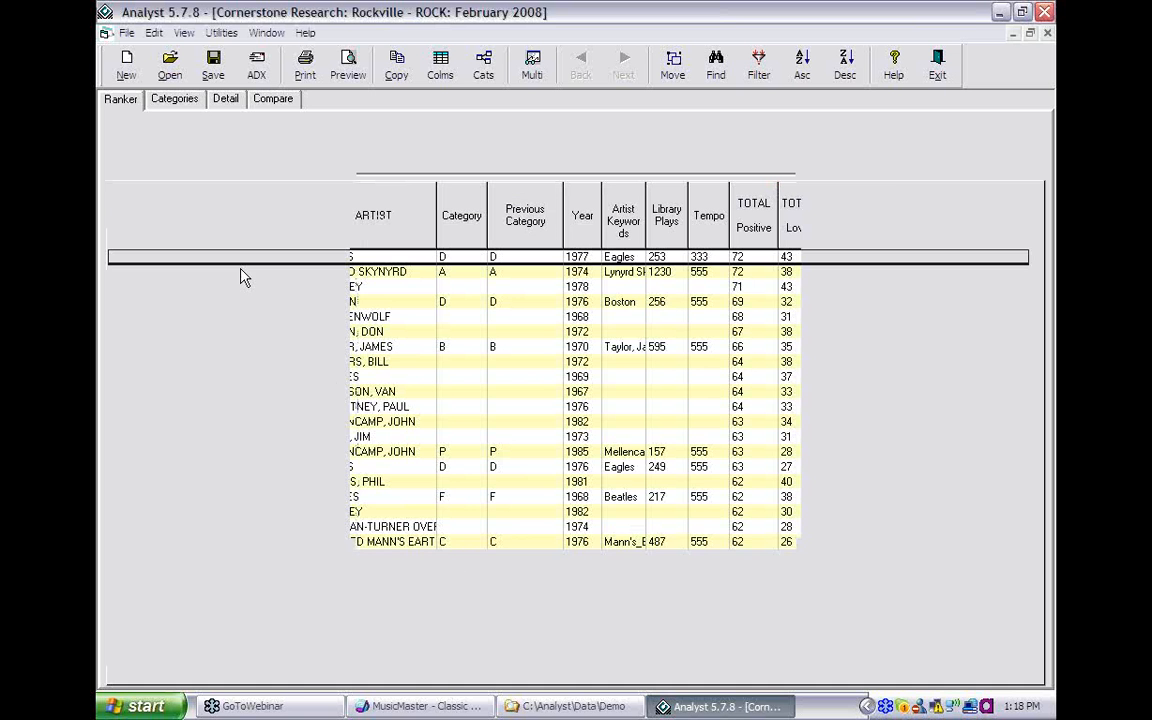
click(175, 102)
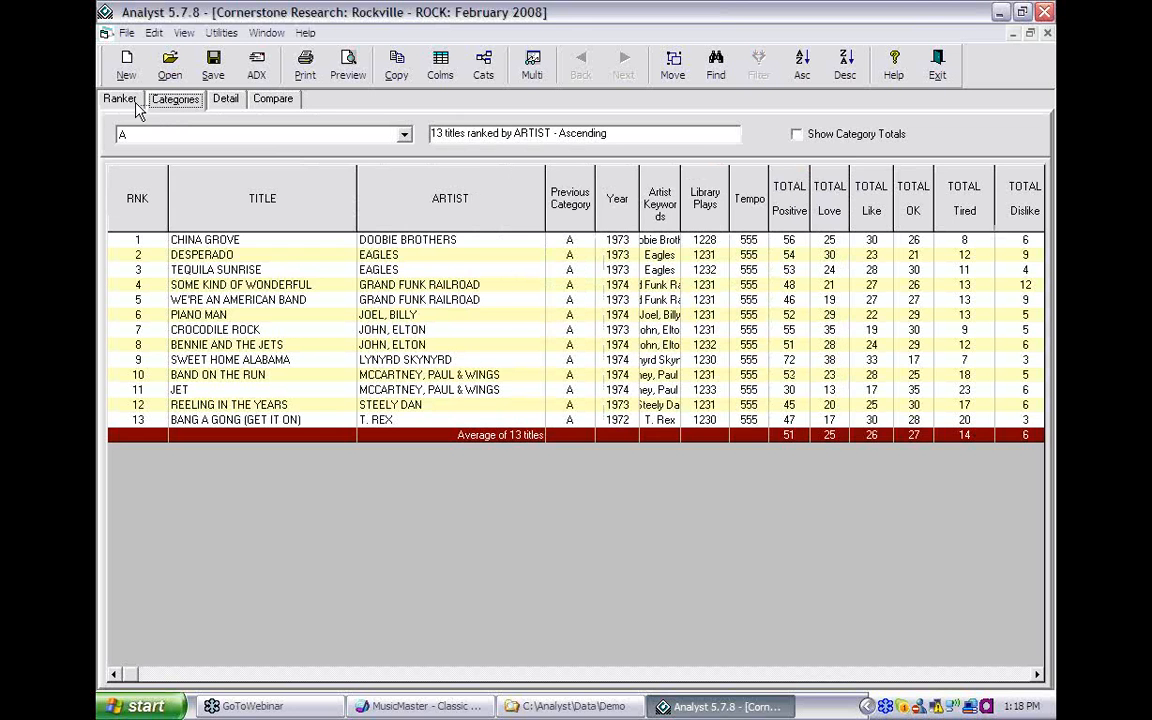
click(124, 100)
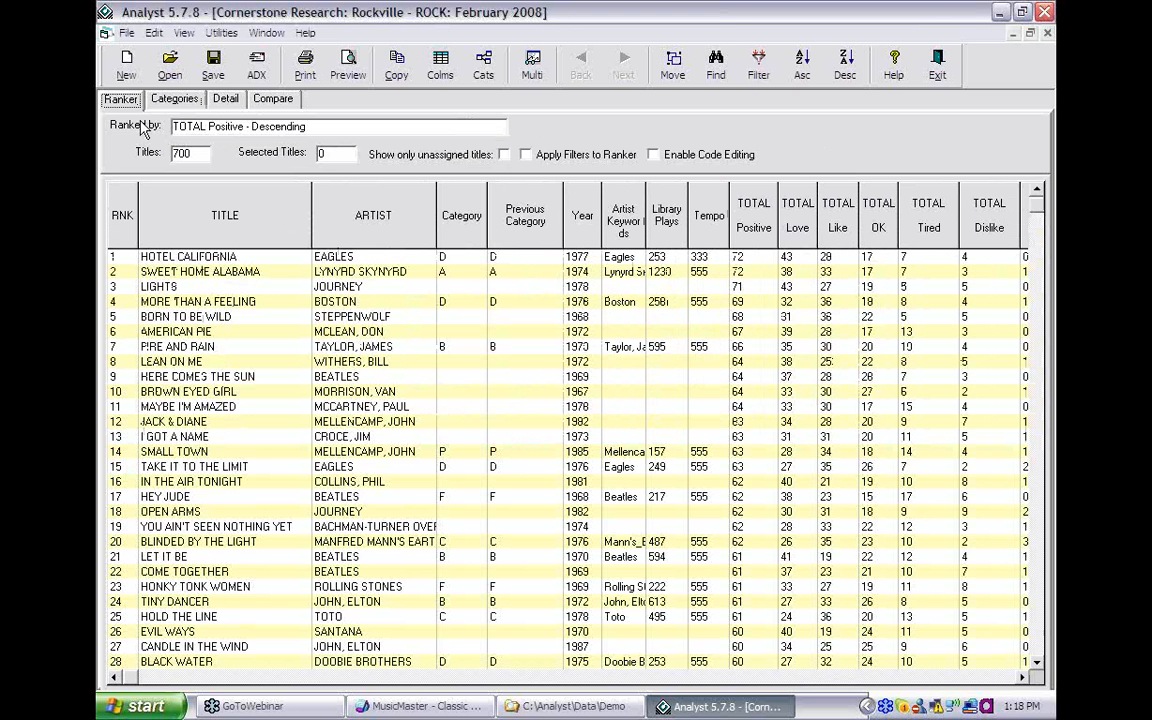
click(437, 707)
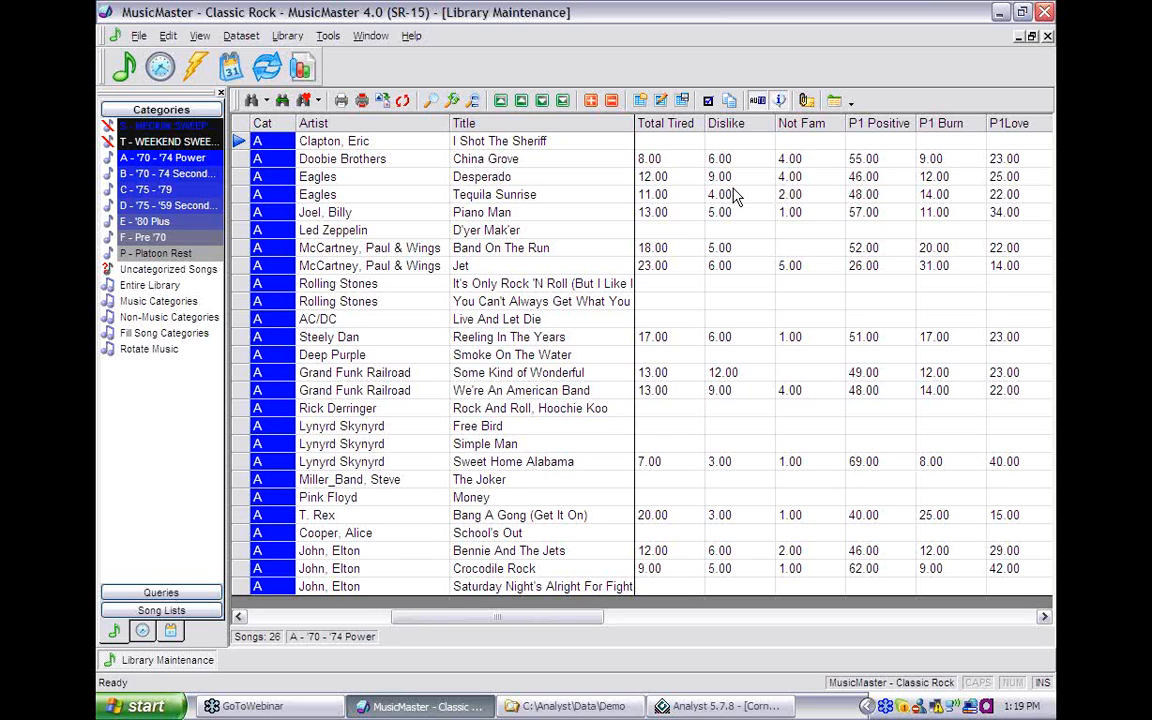
drag(661, 145, 686, 366)
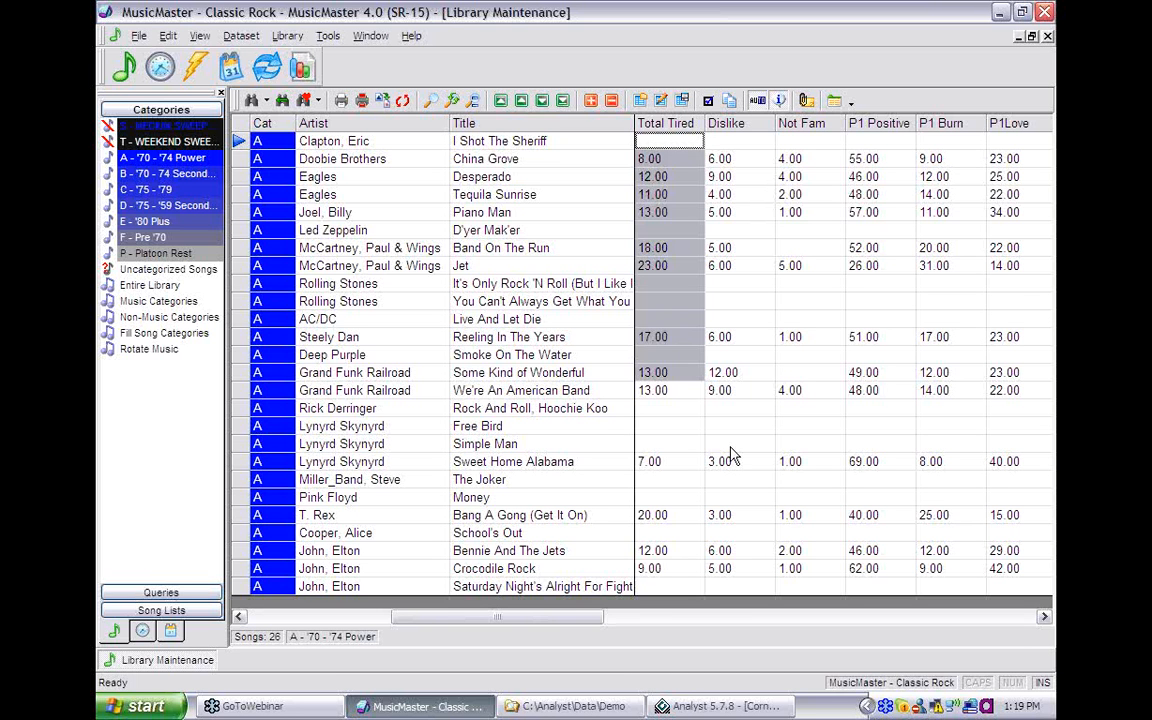
drag(733, 455, 824, 487)
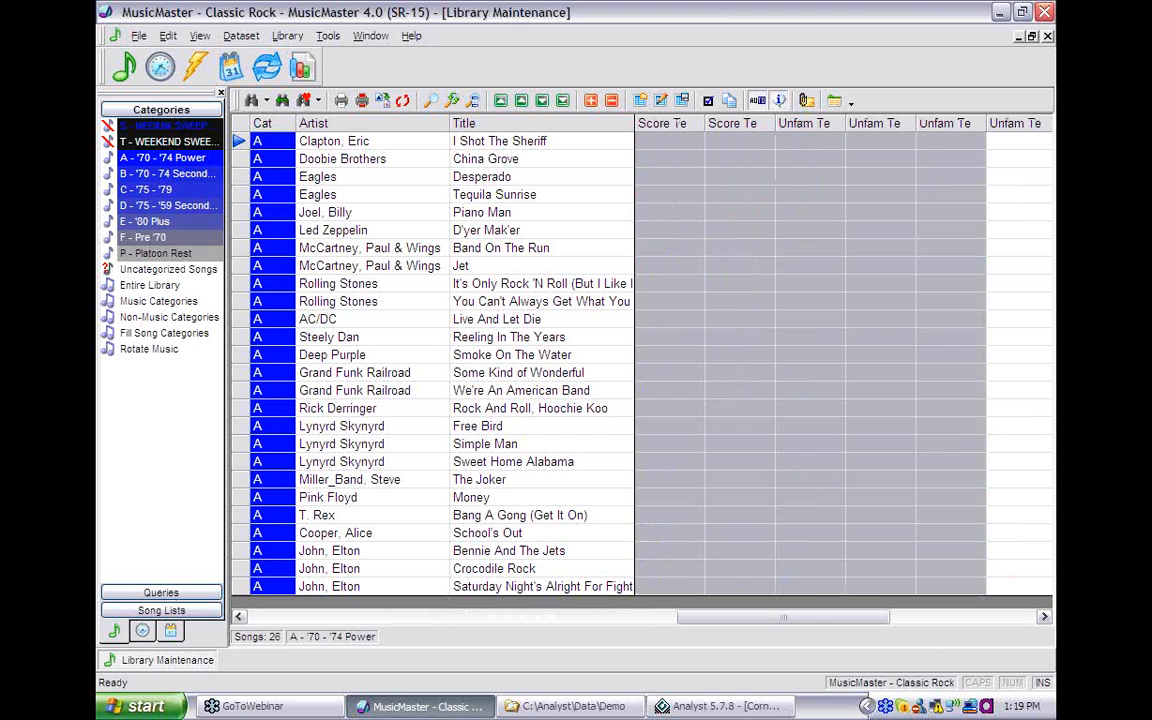
click(778, 423)
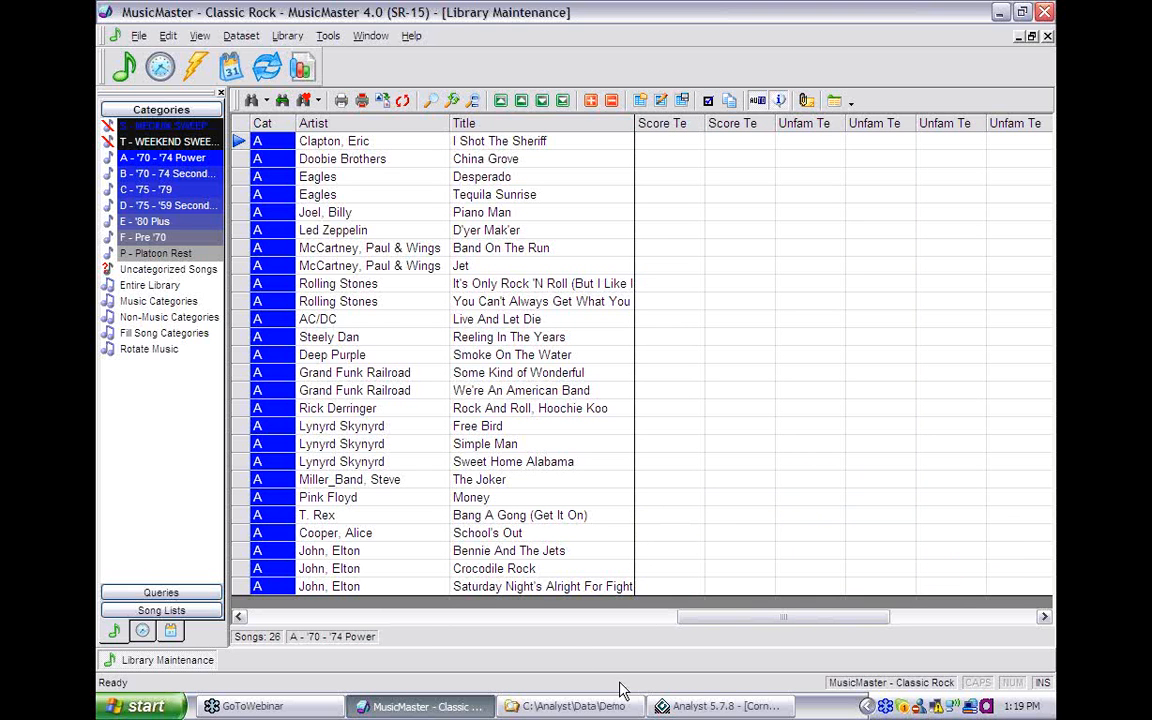
click(718, 707)
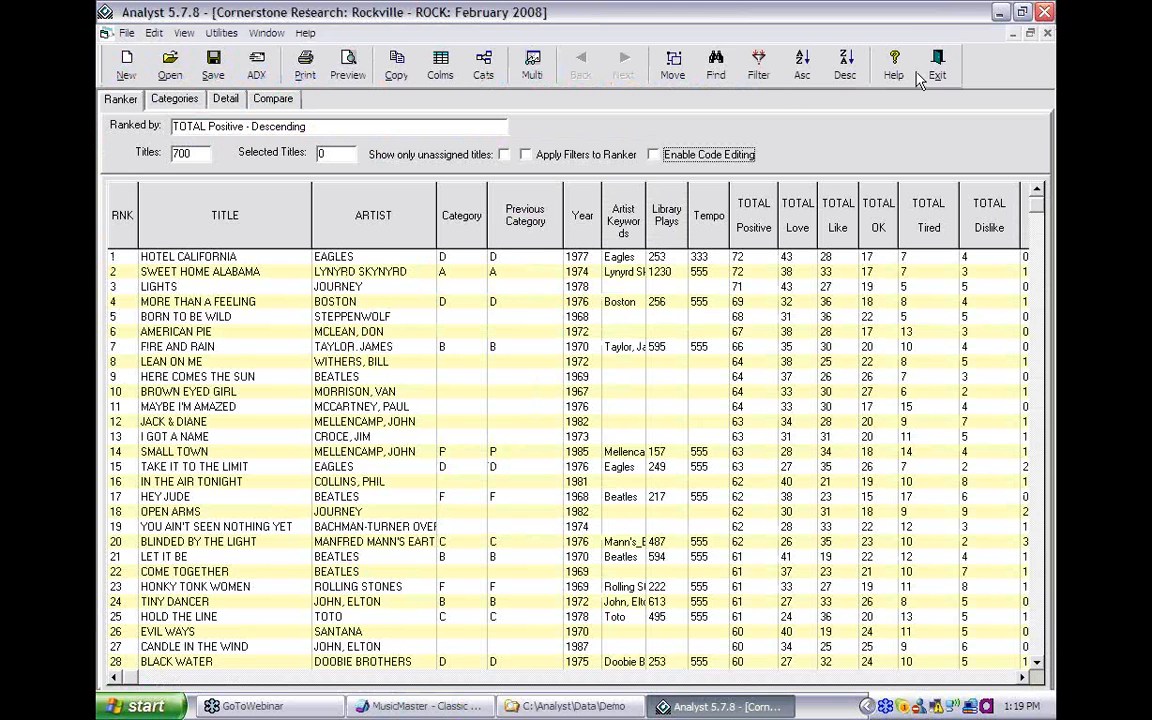
click(420, 707)
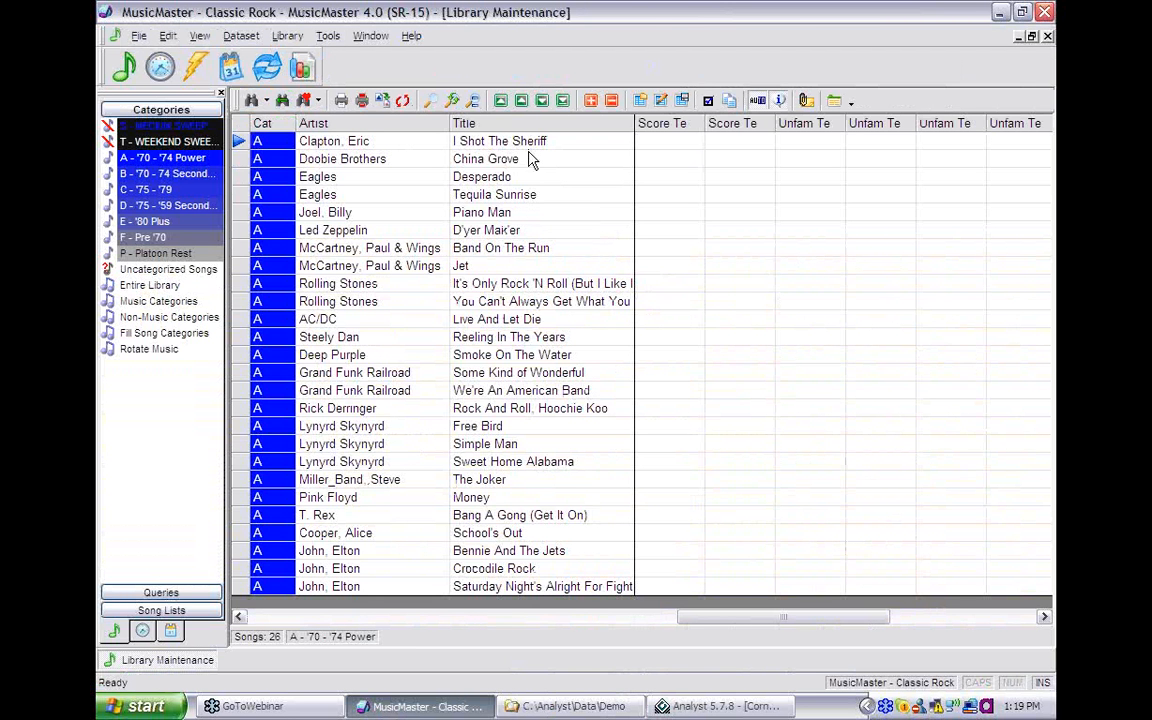
click(676, 707)
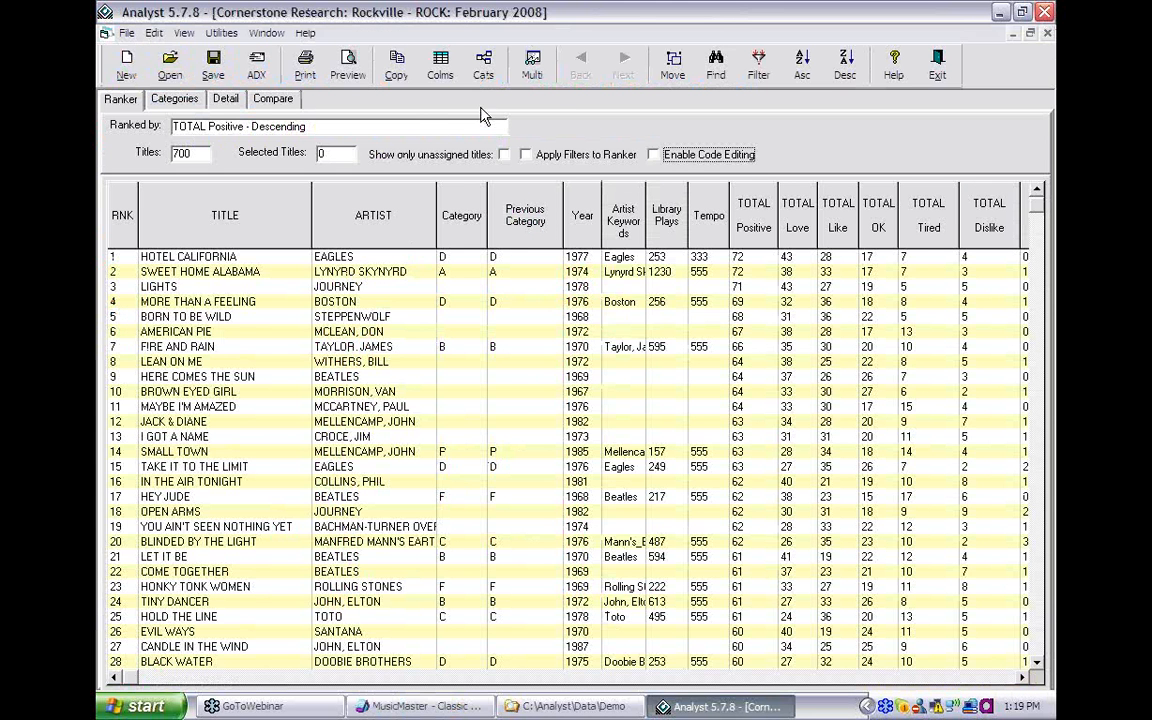
- Search titles and artists for 'china grove' to find the song
click(714, 66)
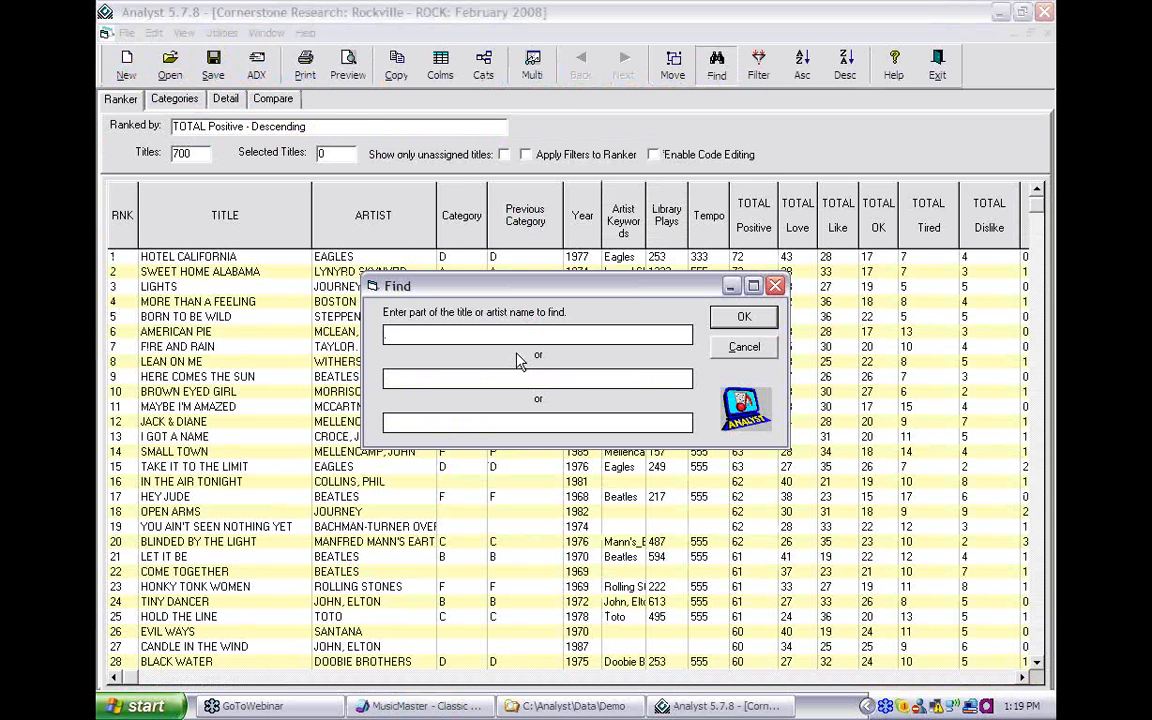
text(china grove)
click(739, 318)
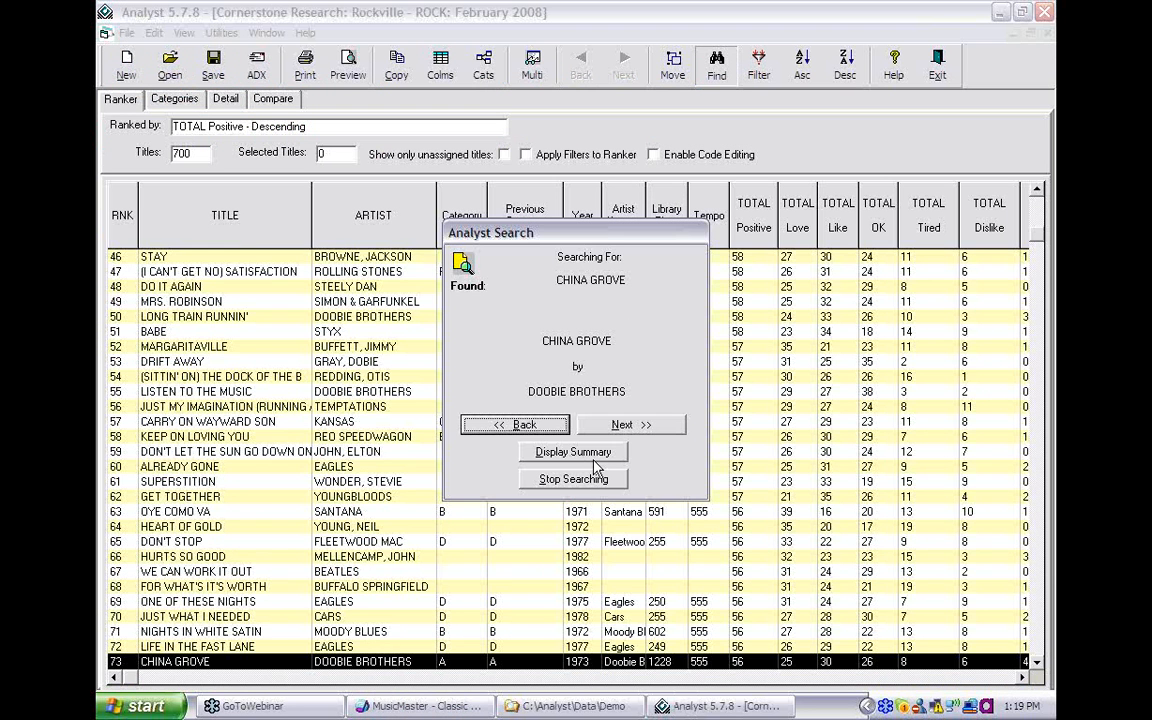
click(593, 480)
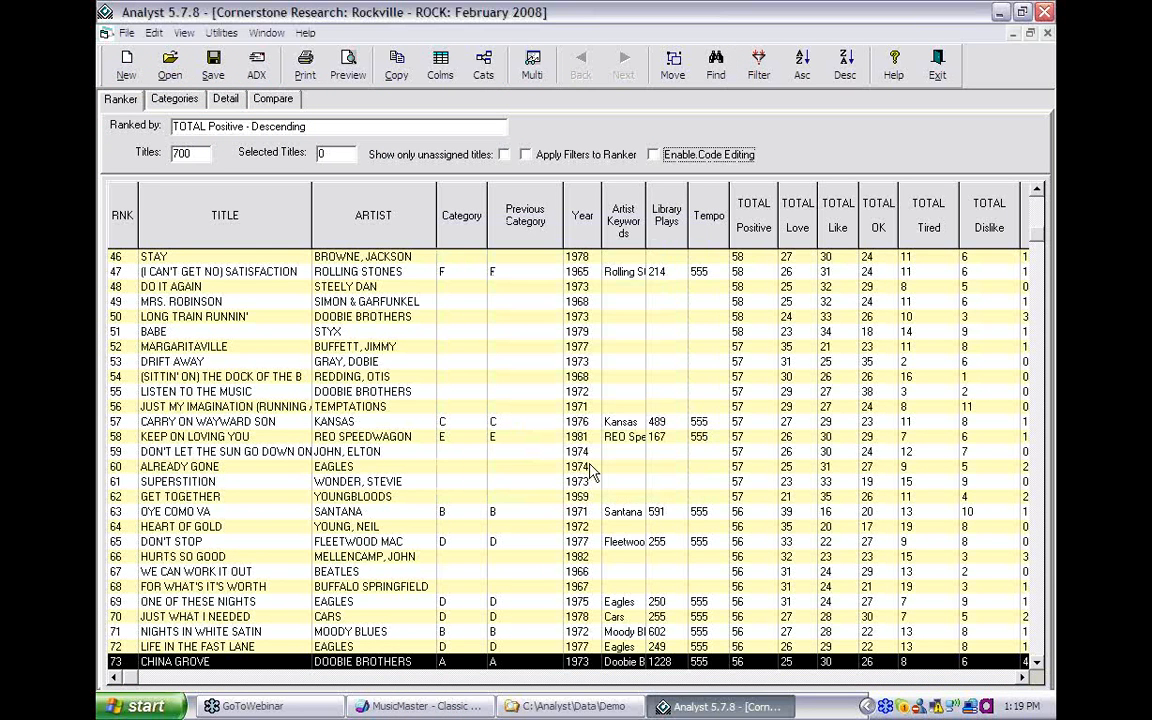
- Move China Grove from category A into category B
double_click(440, 662)
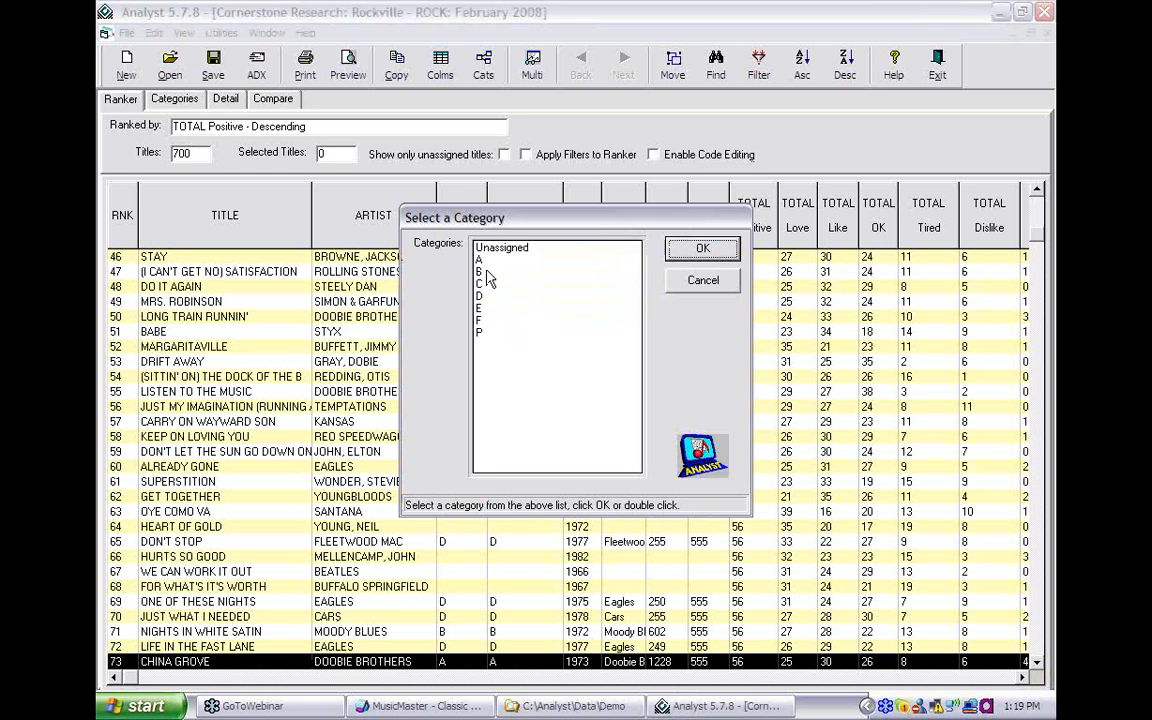
click(485, 271)
click(691, 258)
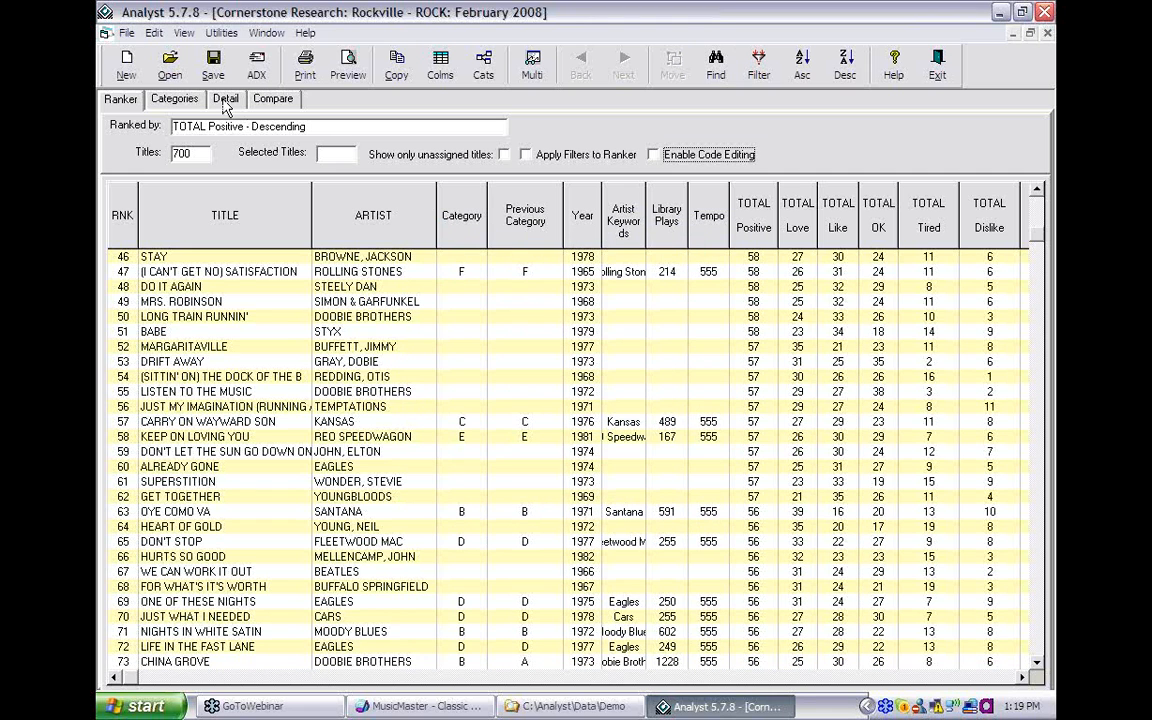
click(127, 36)
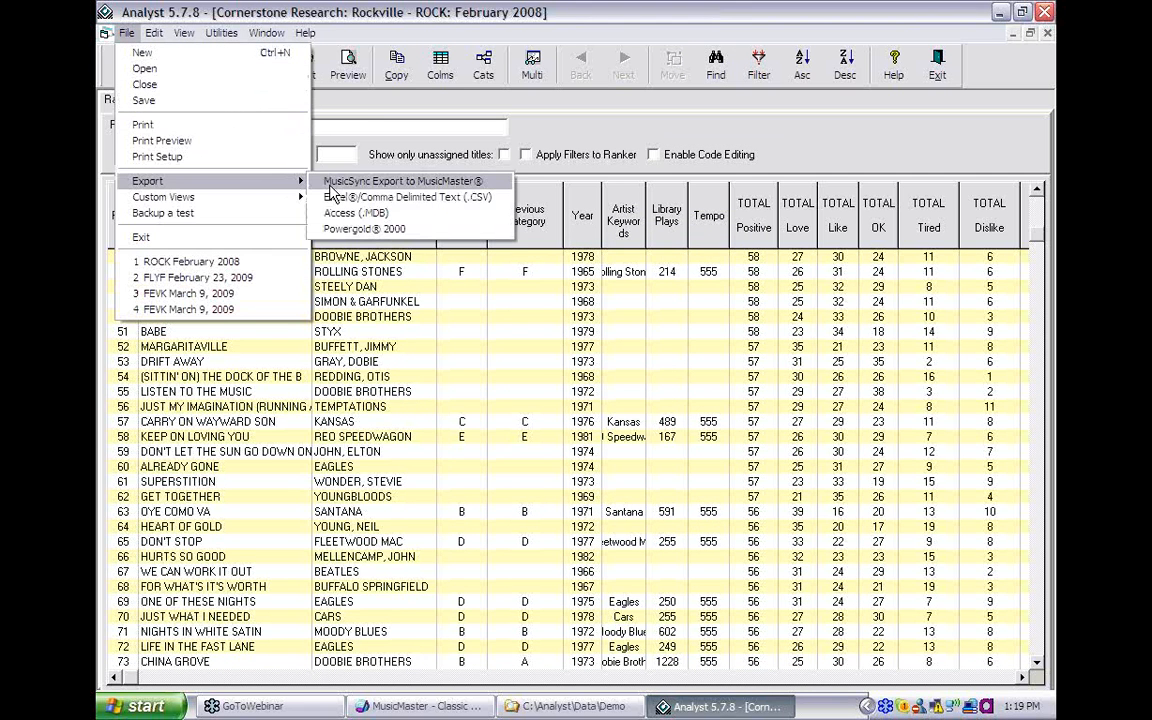
- Export only category B and choose to specify categories for the 17 extra titles
click(333, 184)
click(406, 354)
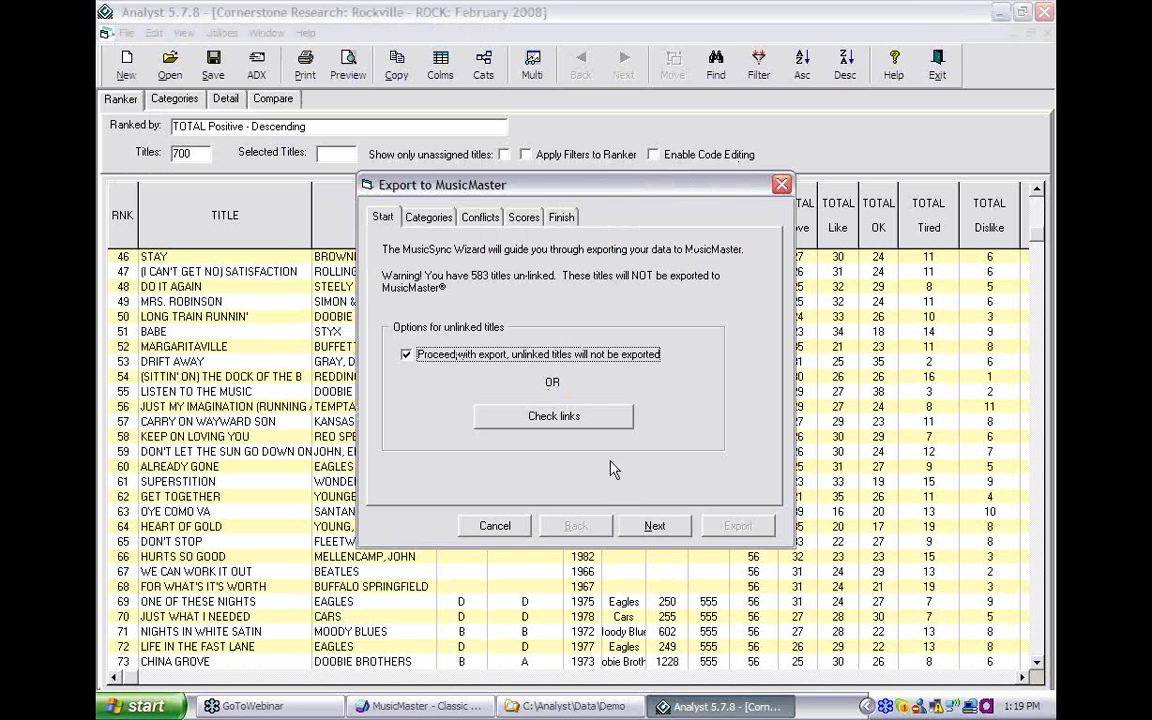
click(654, 525)
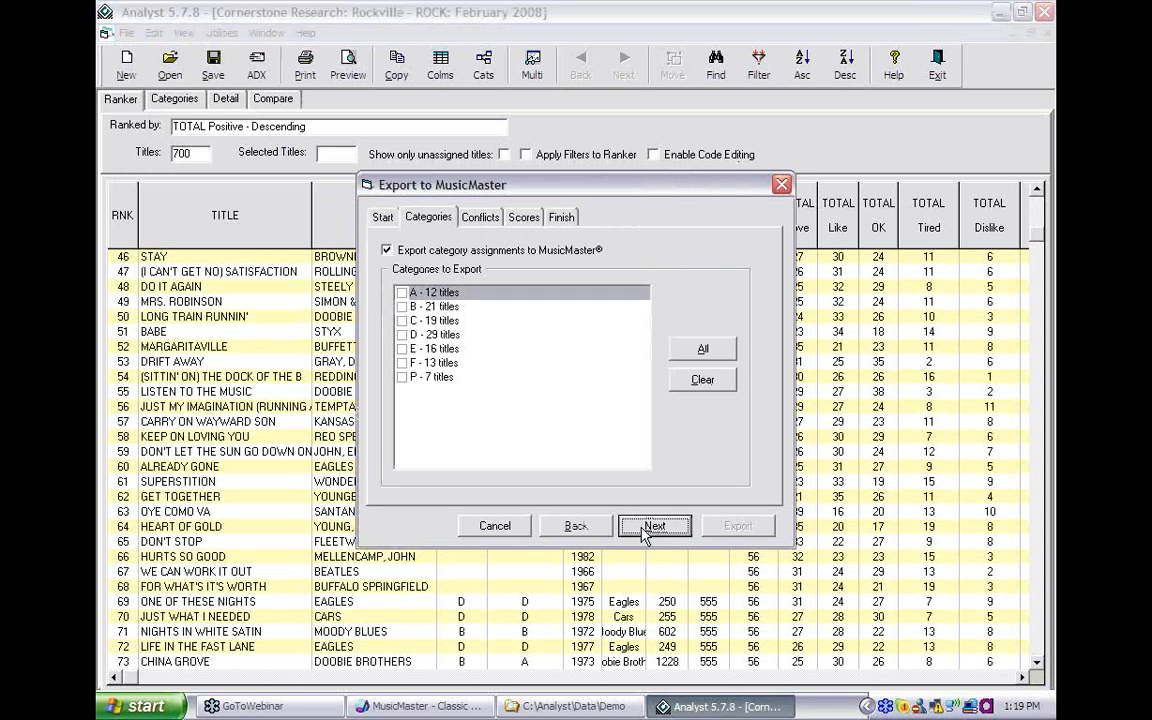
click(402, 306)
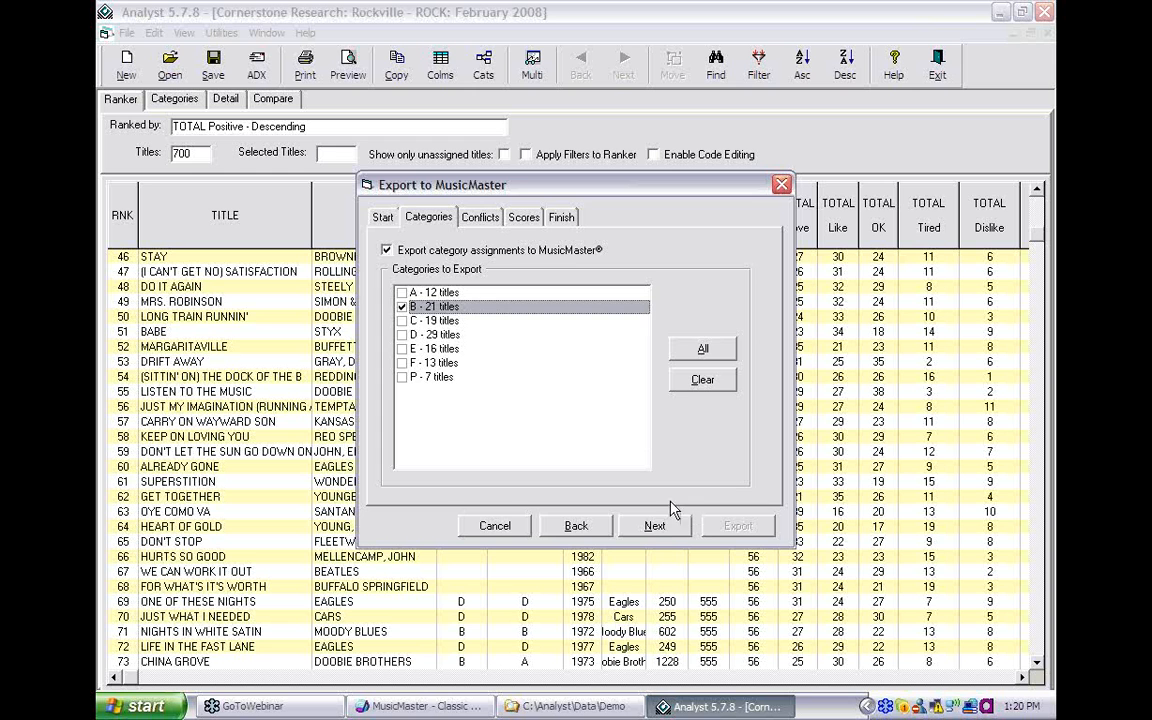
click(655, 527)
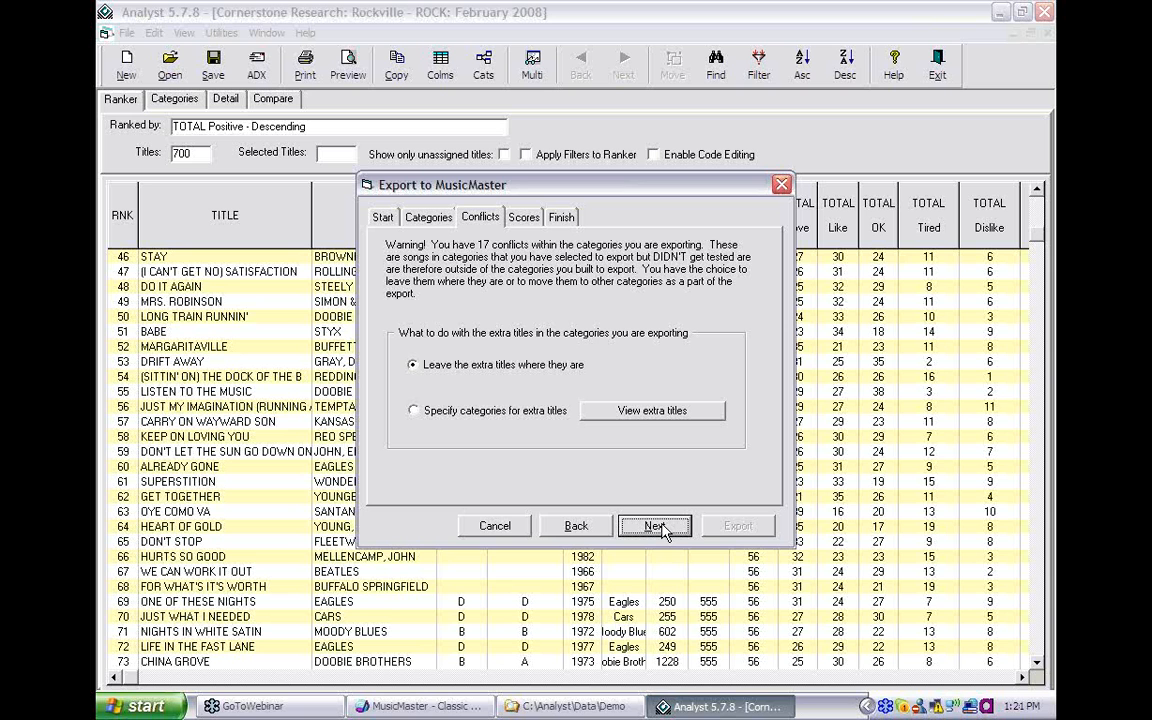
click(497, 411)
- Move eight extra titles, Suffragette City through Stairway To Heaven, to category C
click(635, 414)
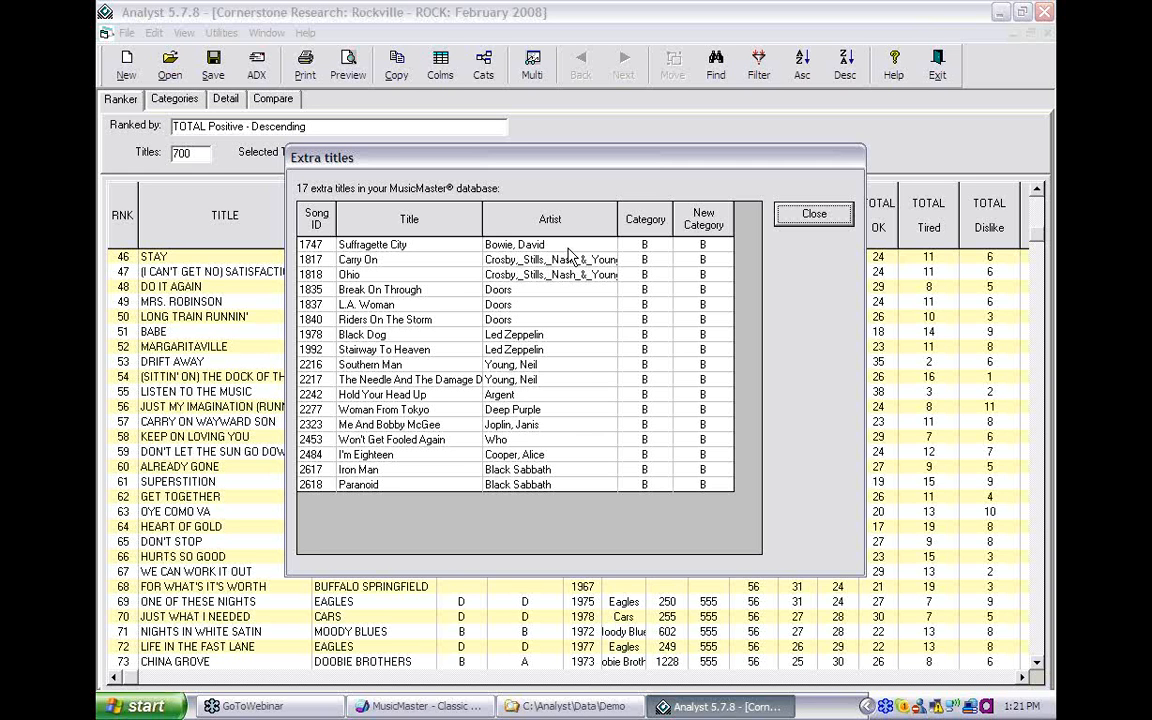
drag(568, 246, 560, 349)
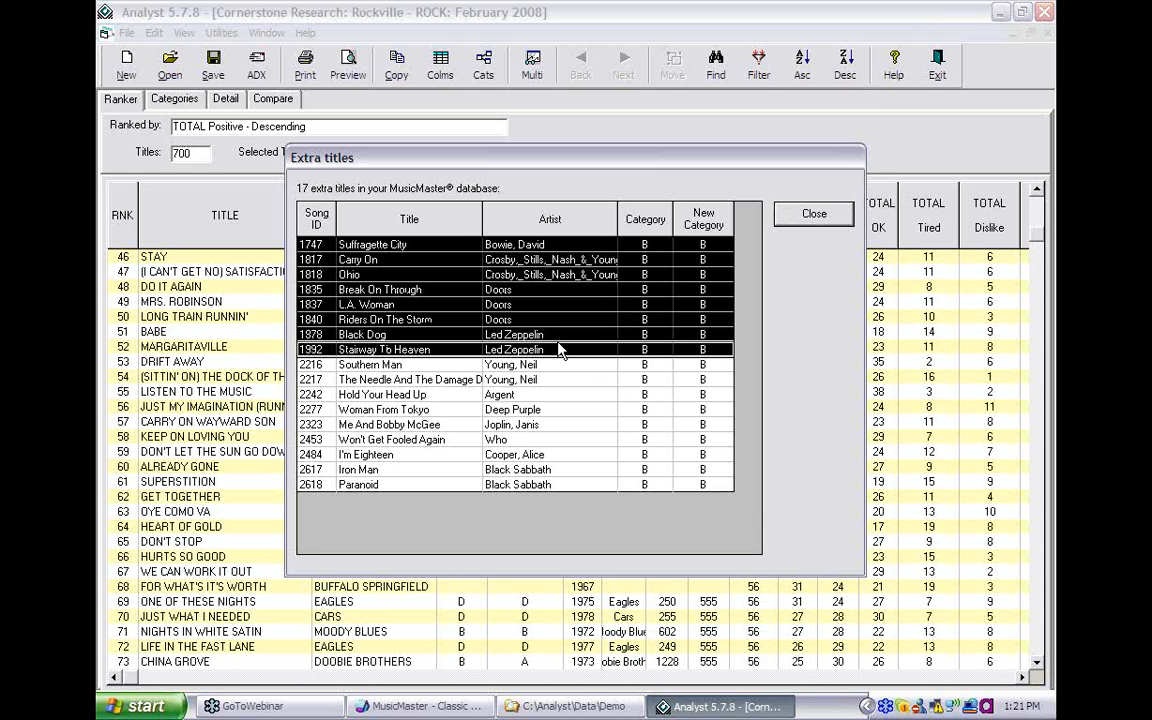
right_click(558, 344)
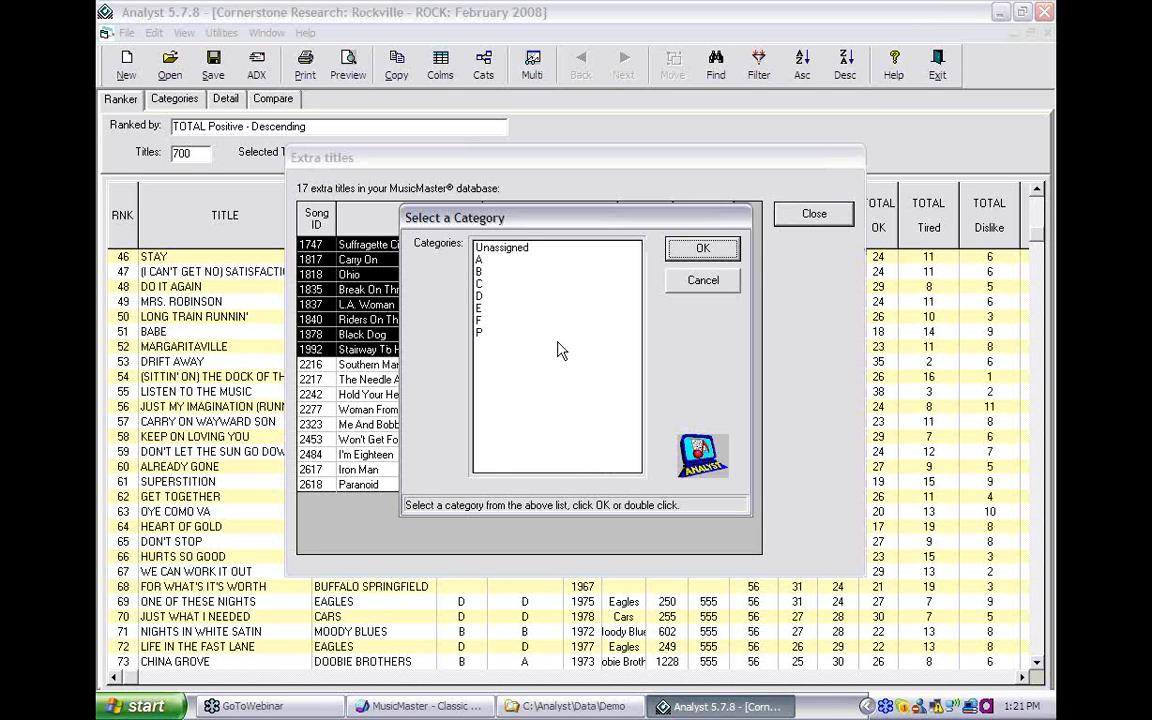
click(482, 285)
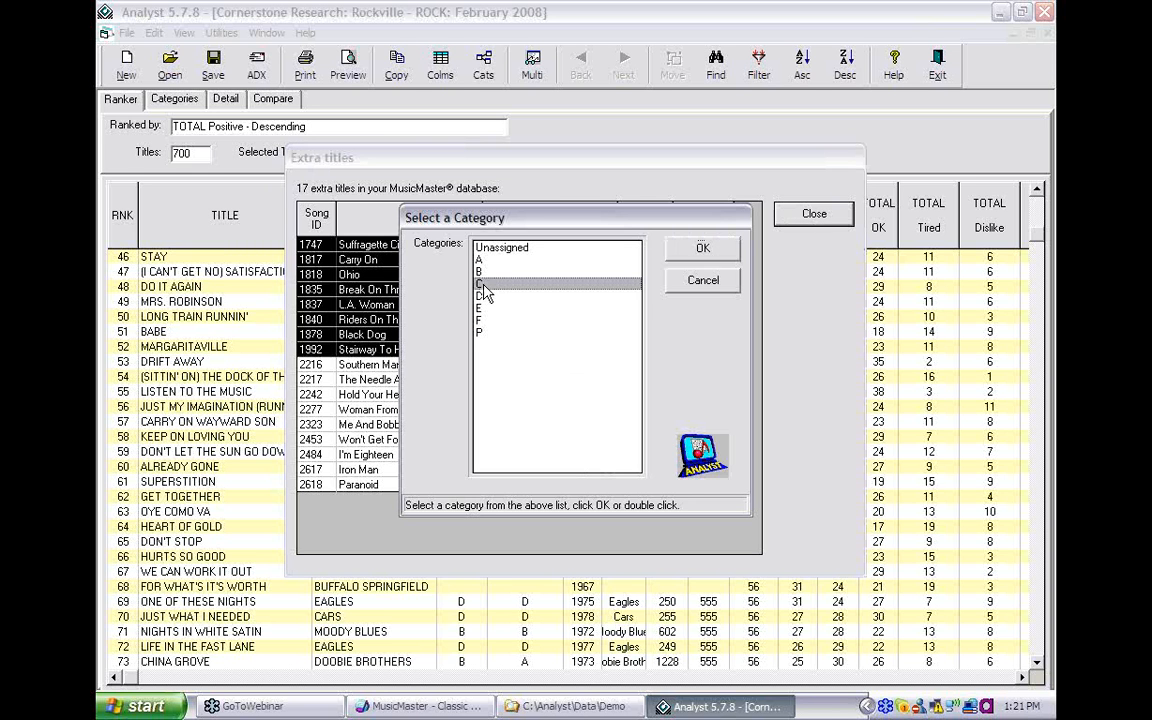
click(704, 251)
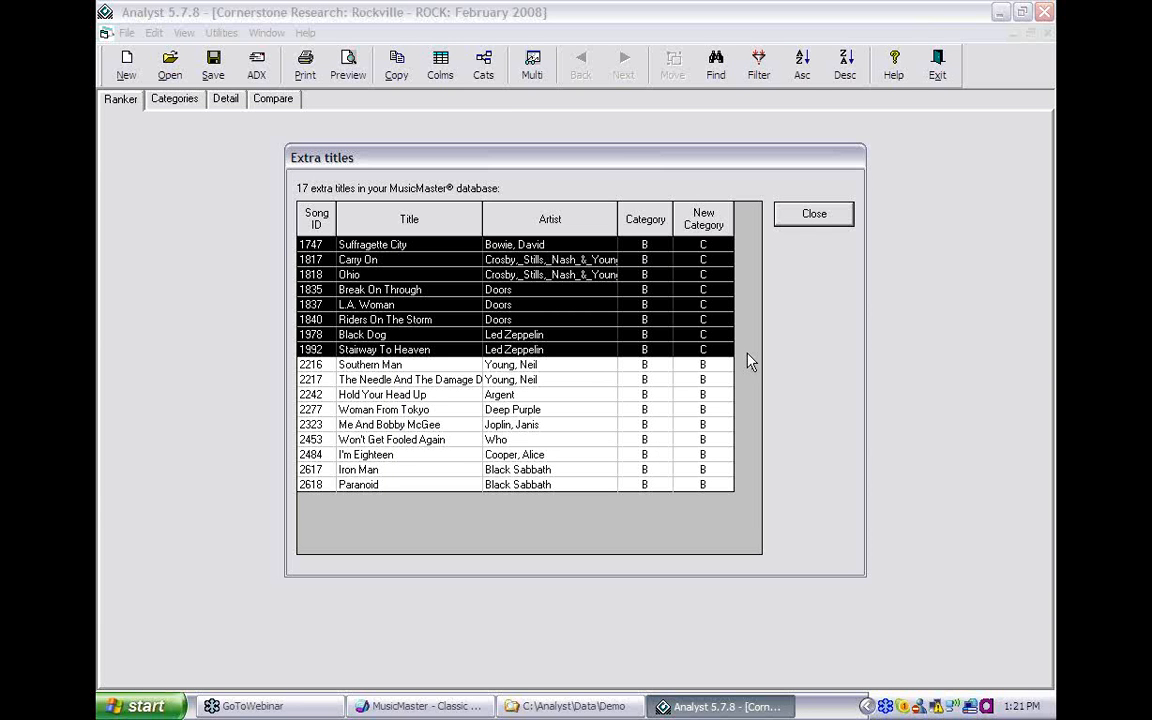
click(830, 216)
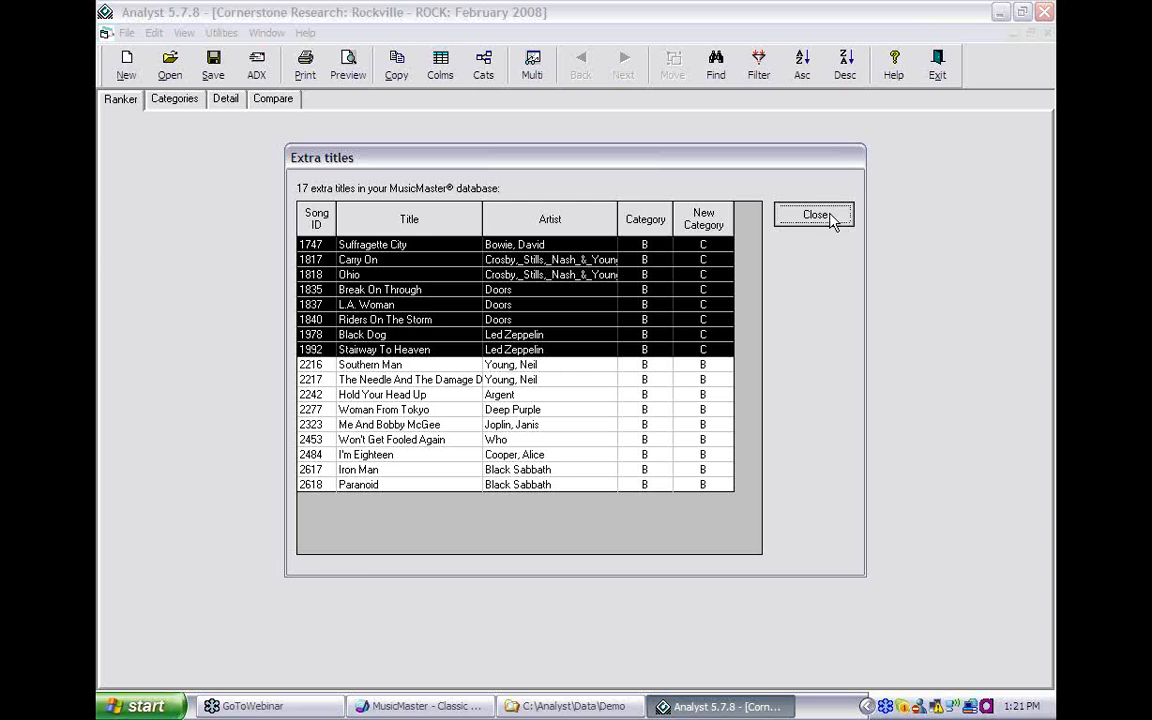
- Finish the category B export and check the result in MusicMaster
click(653, 528)
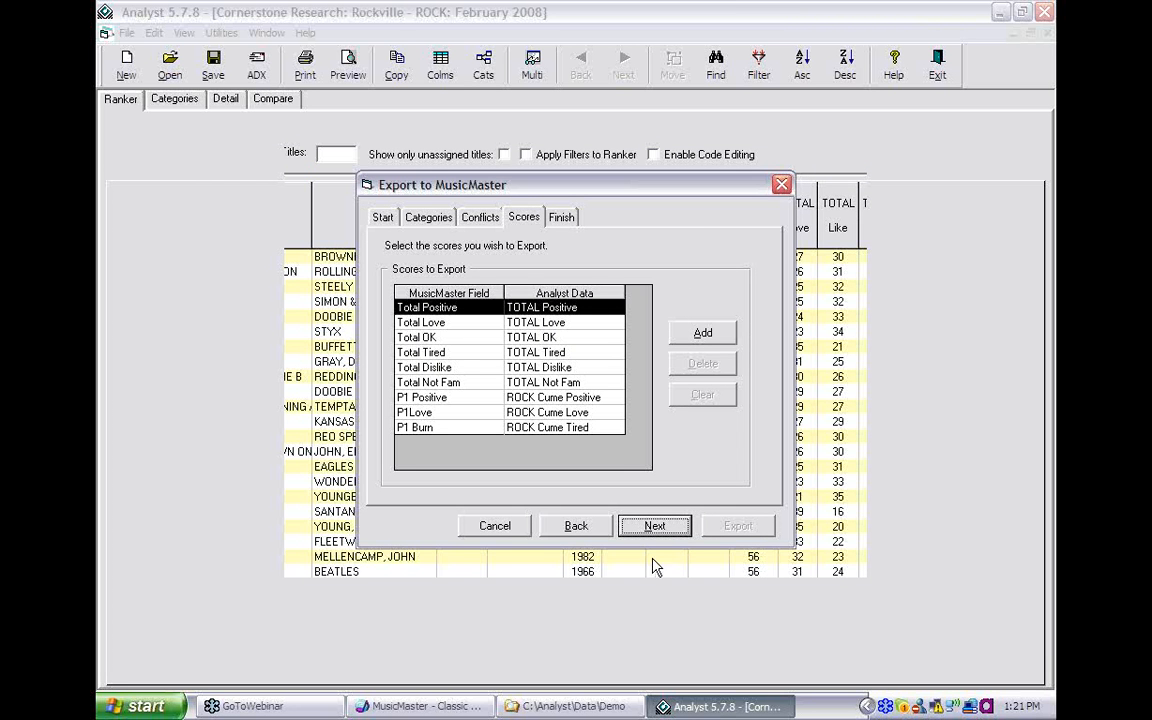
click(660, 526)
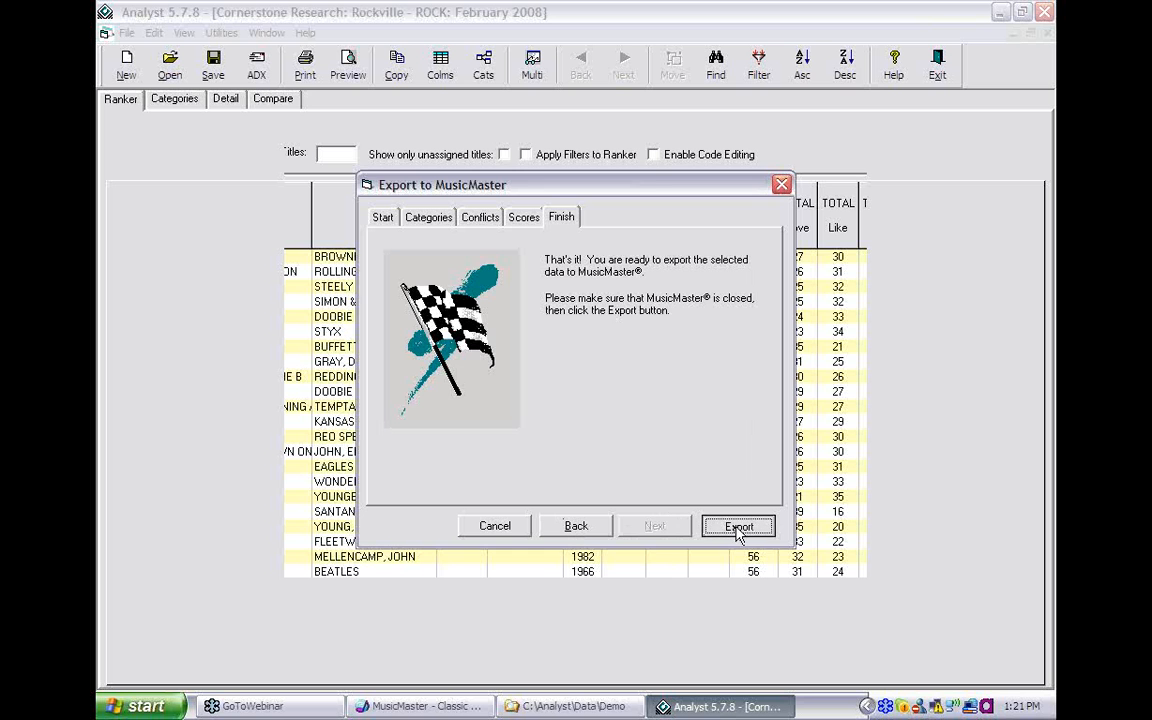
click(707, 529)
click(556, 410)
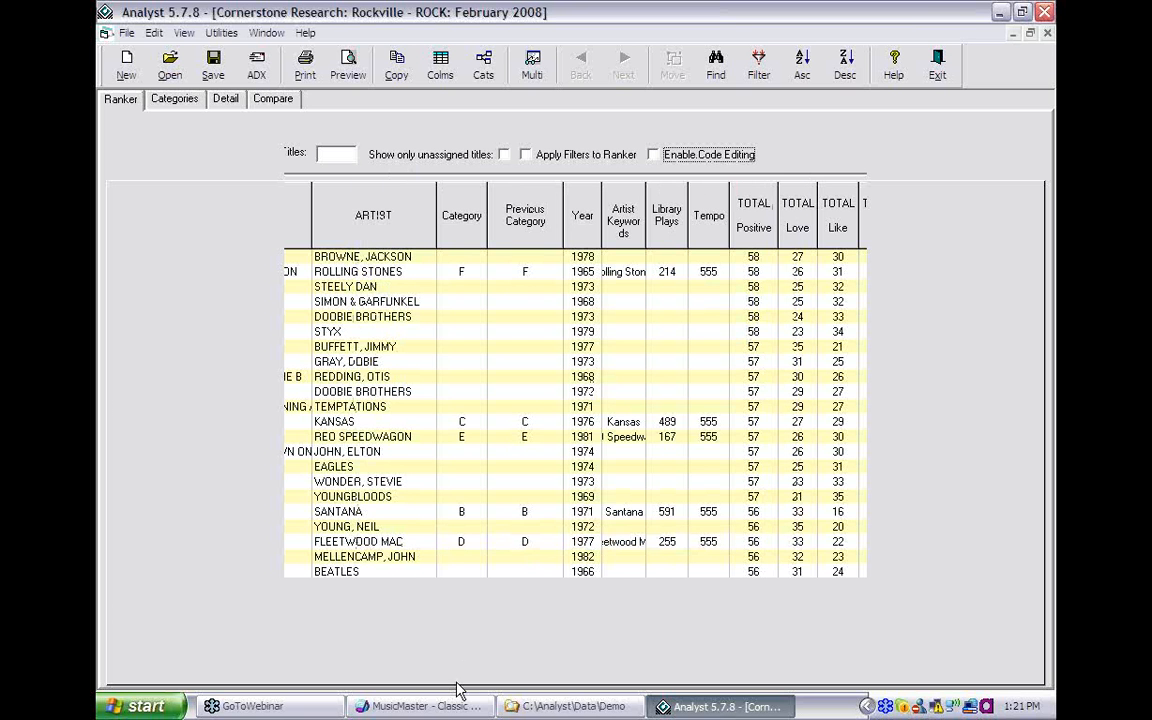
click(436, 706)
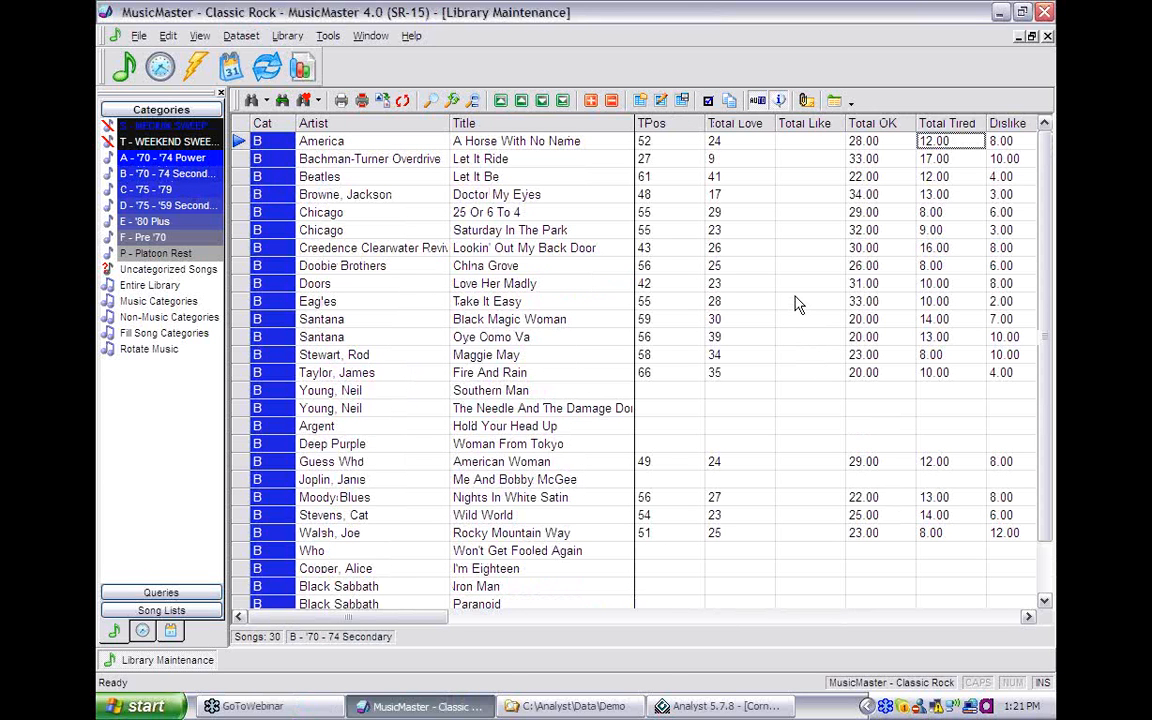
click(752, 708)
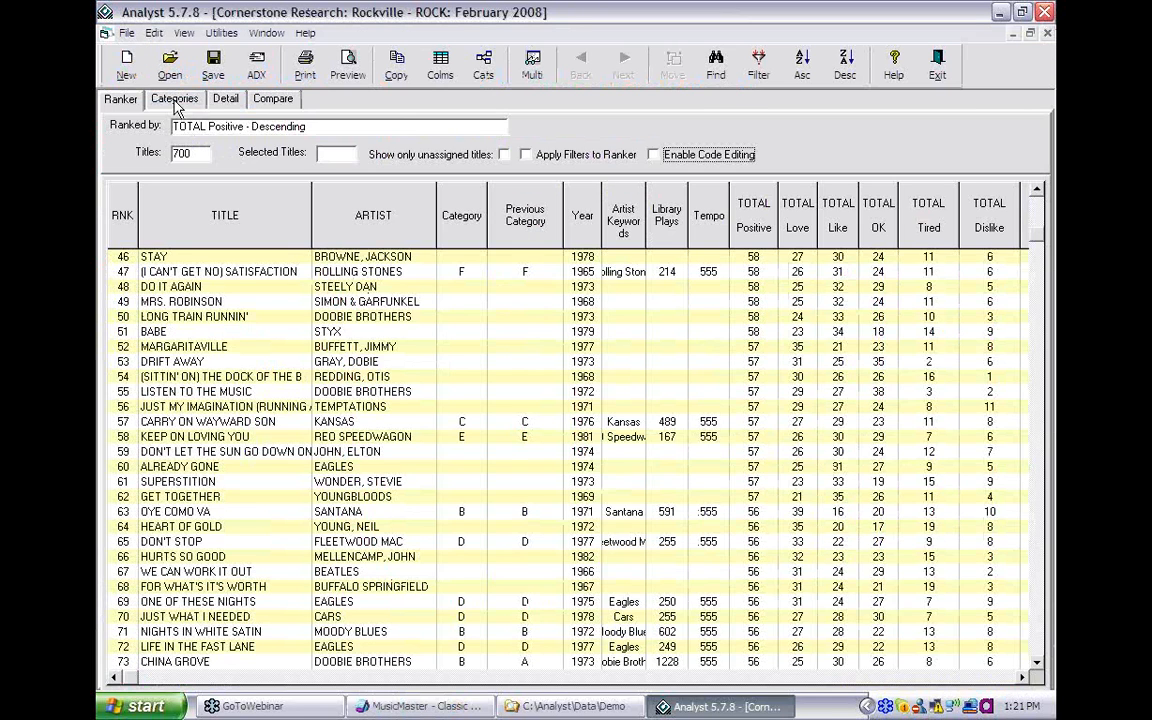
- Show category B's 21 titles with average scores in the Categories view
click(175, 100)
click(165, 134)
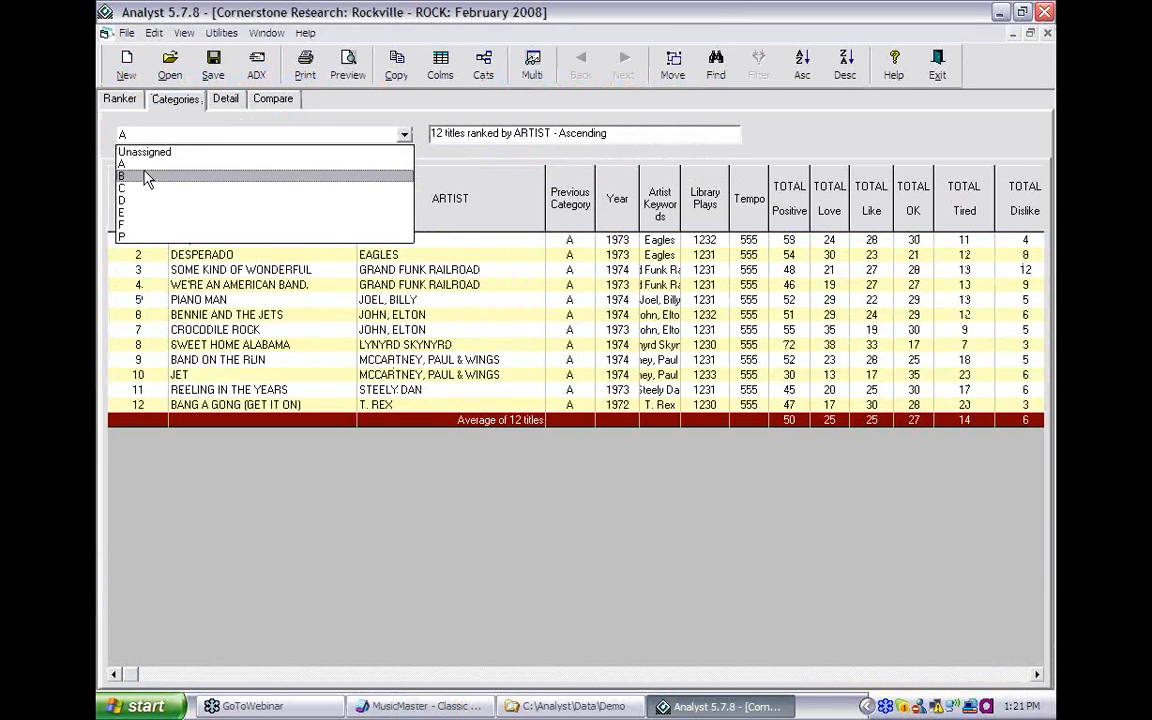
click(146, 177)
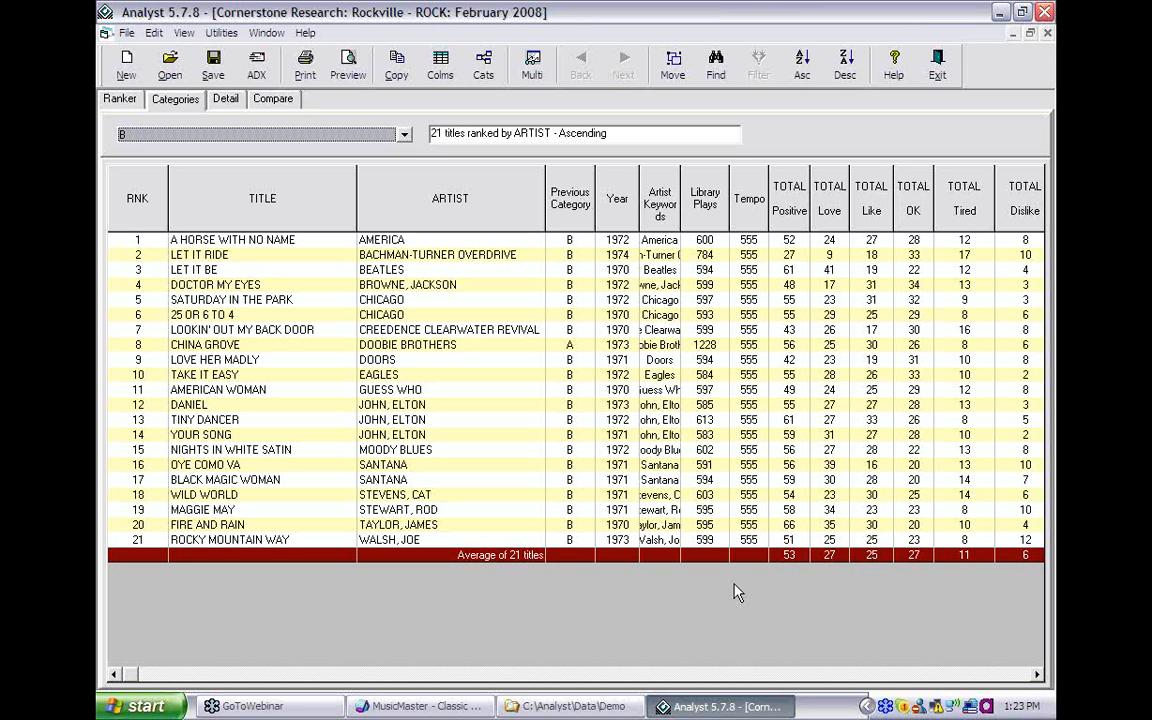
- Switch to MusicMaster's Rule Tree Editor for the AC demo database
click(418, 714)
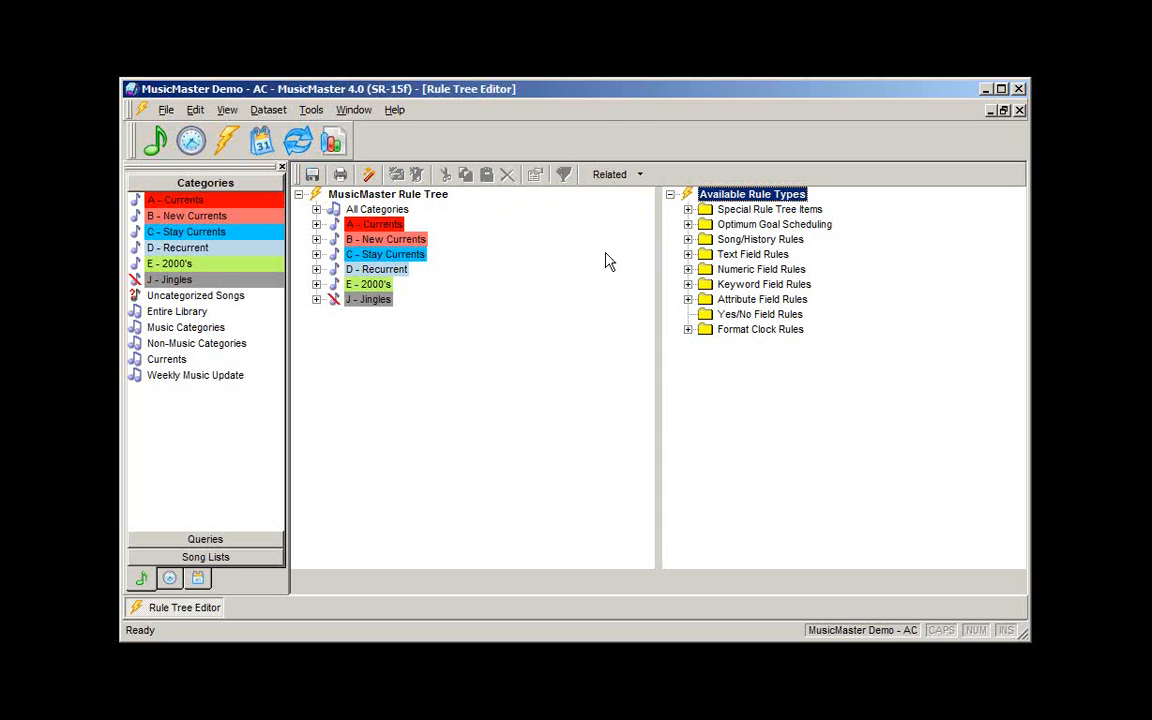
- List the Optimum Goal Scheduling rule types and review A - Currents and B - New Currents rules
click(688, 225)
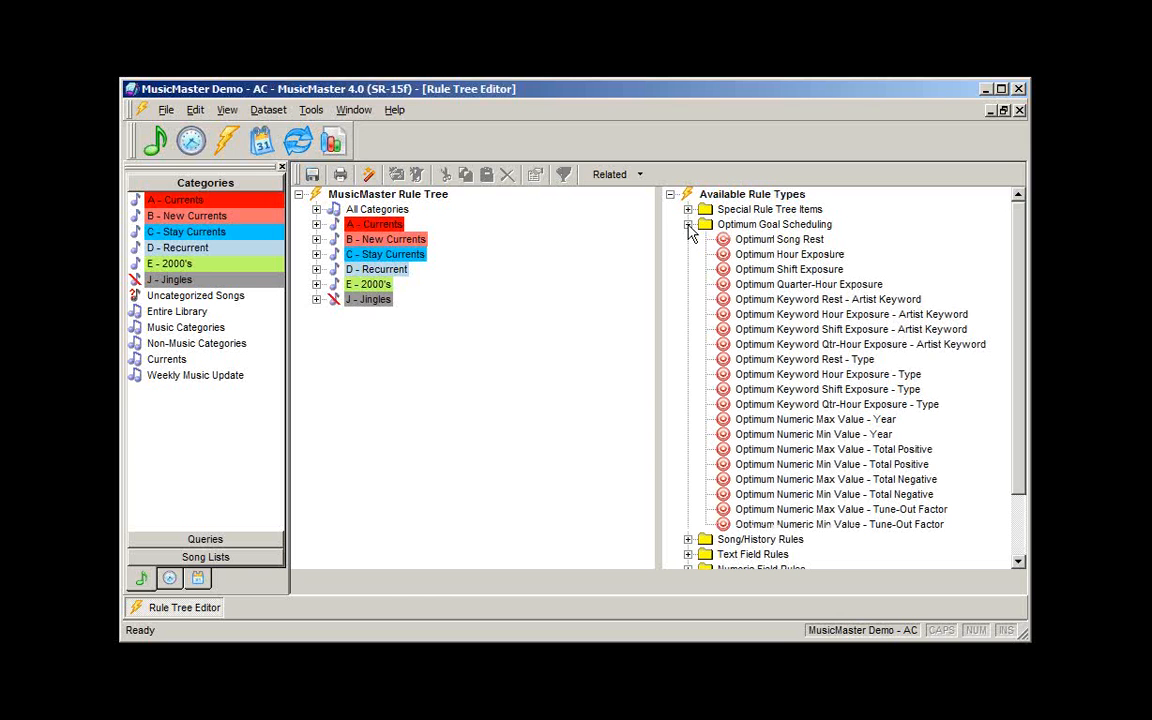
click(316, 225)
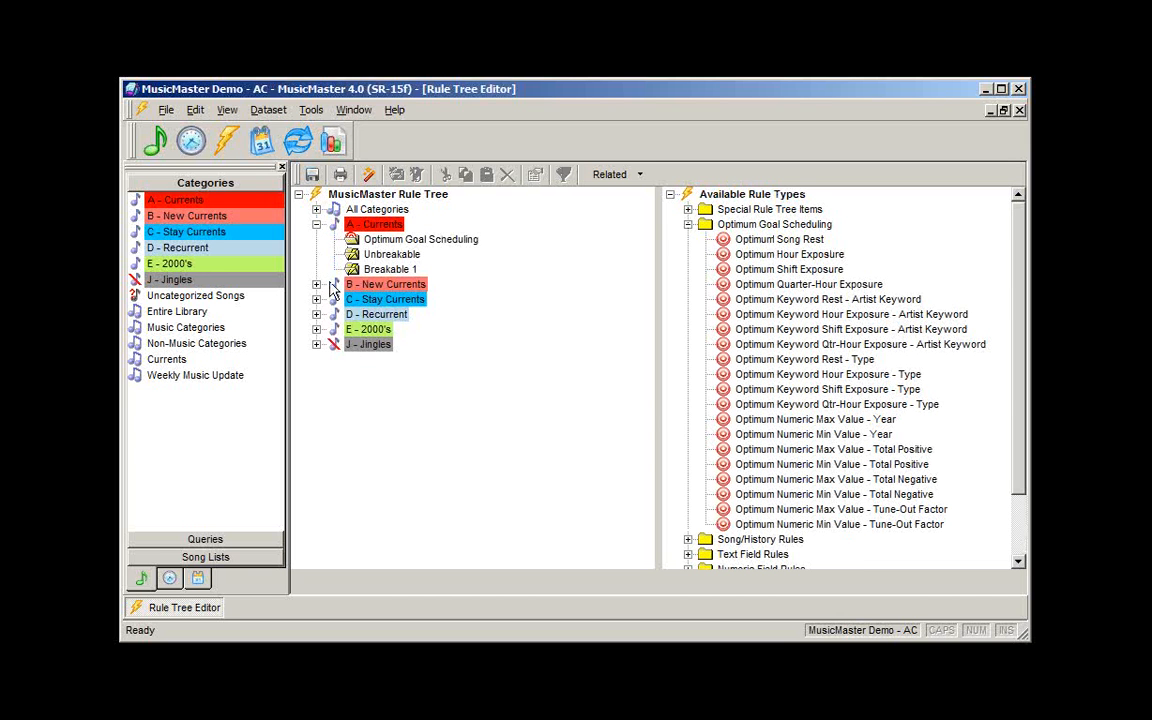
click(316, 285)
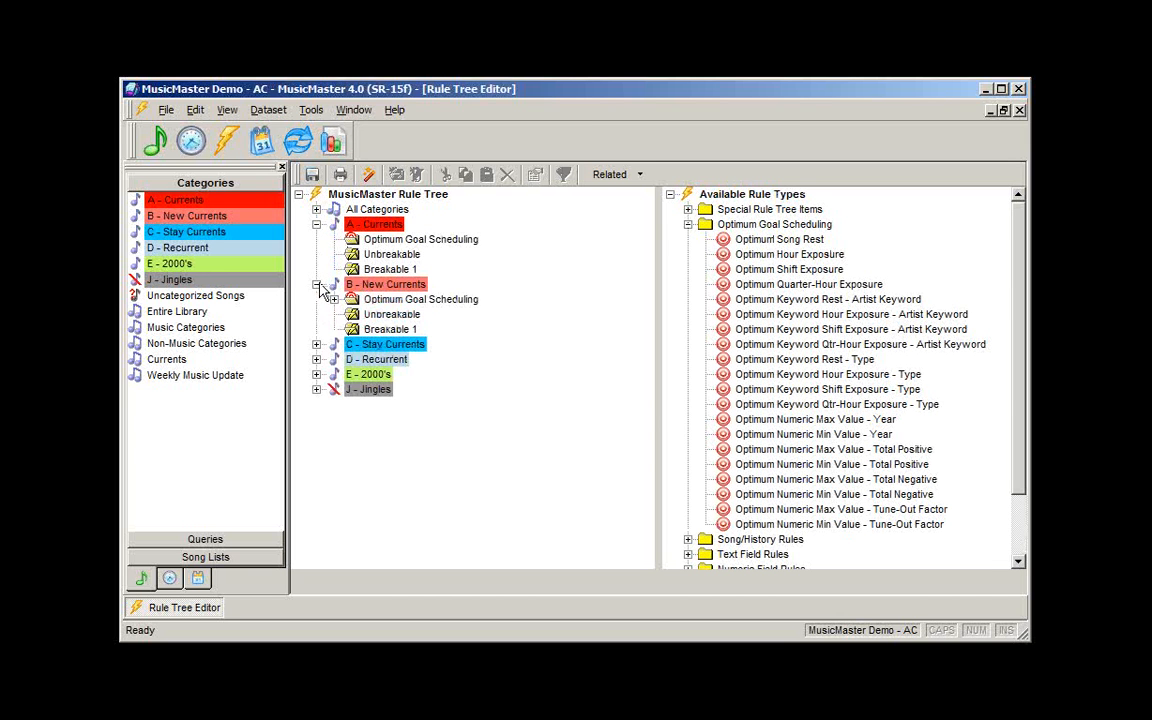
click(316, 285)
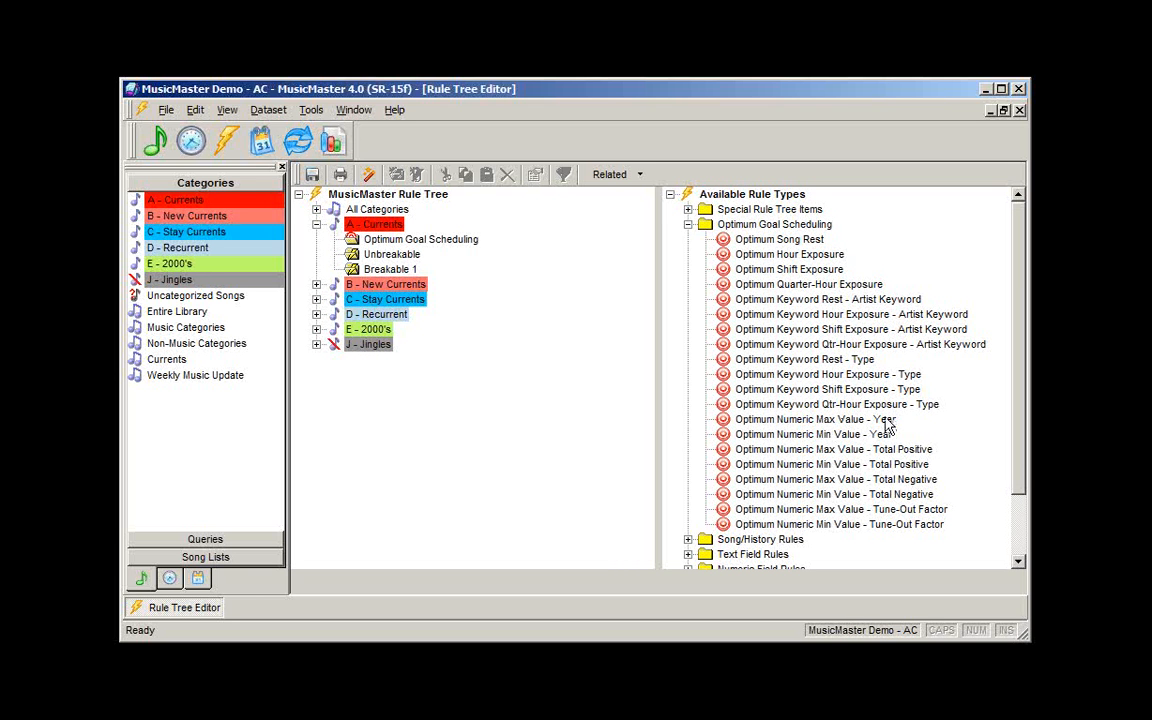
- Compare the Max Value rule types and select Optimum Numeric Max Value - Total Positive
click(810, 449)
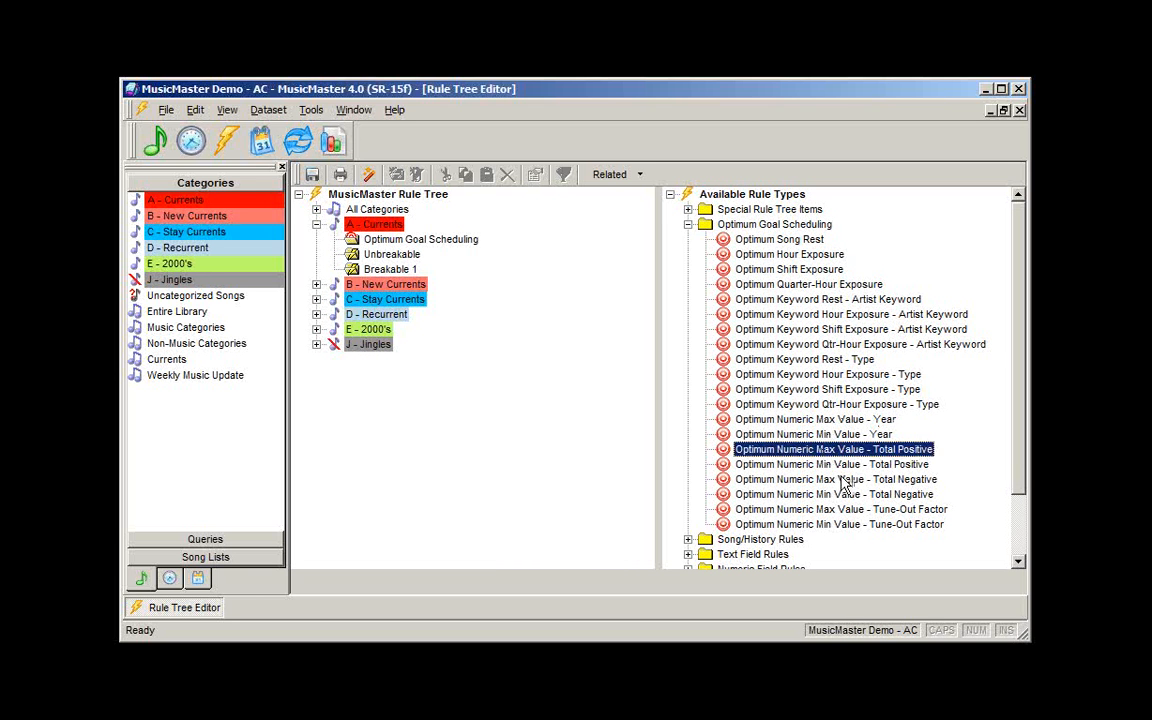
click(823, 480)
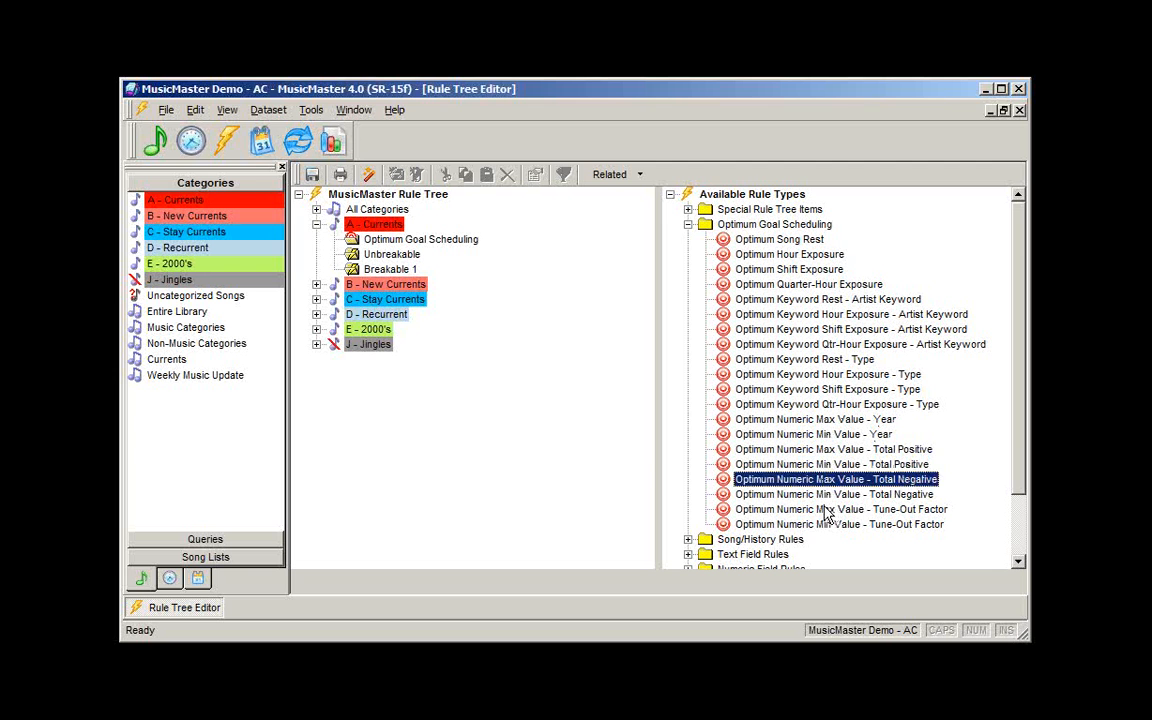
click(825, 509)
click(836, 451)
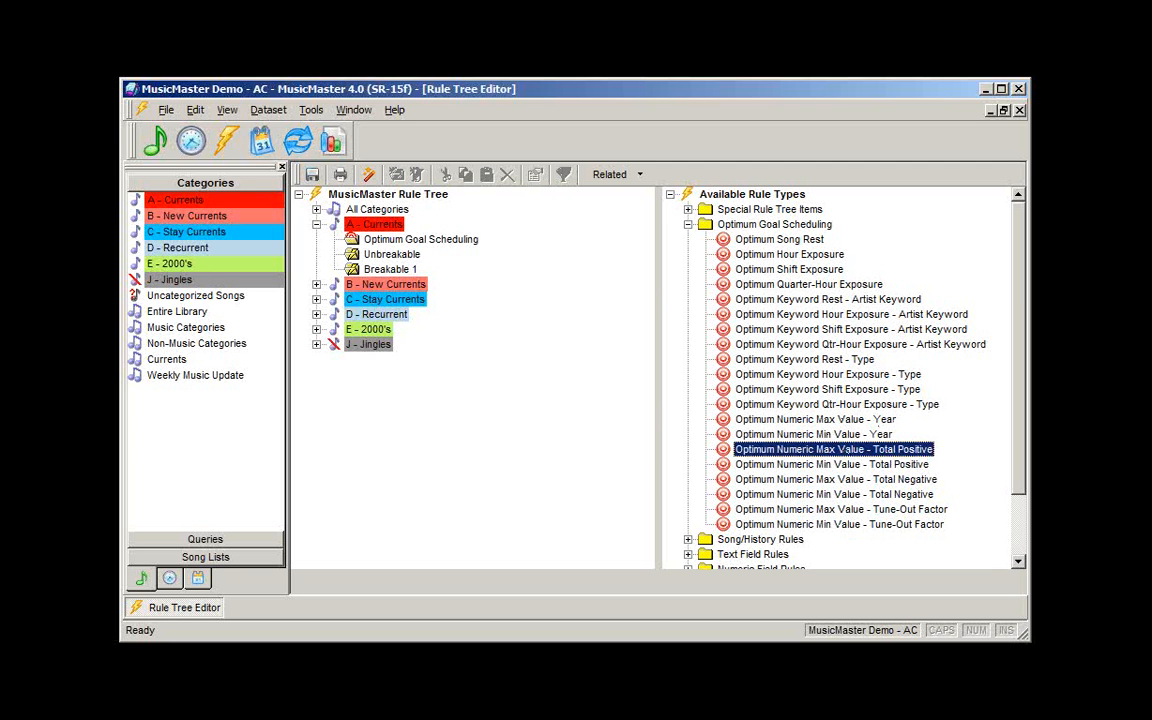
click(776, 479)
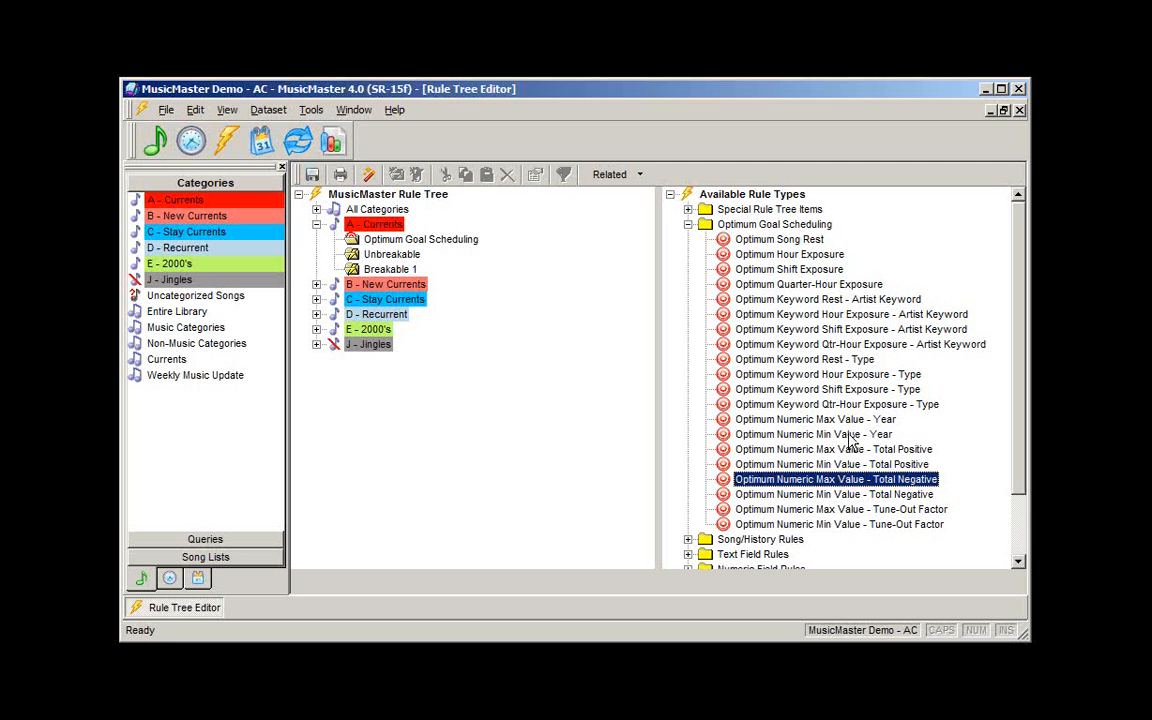
click(818, 450)
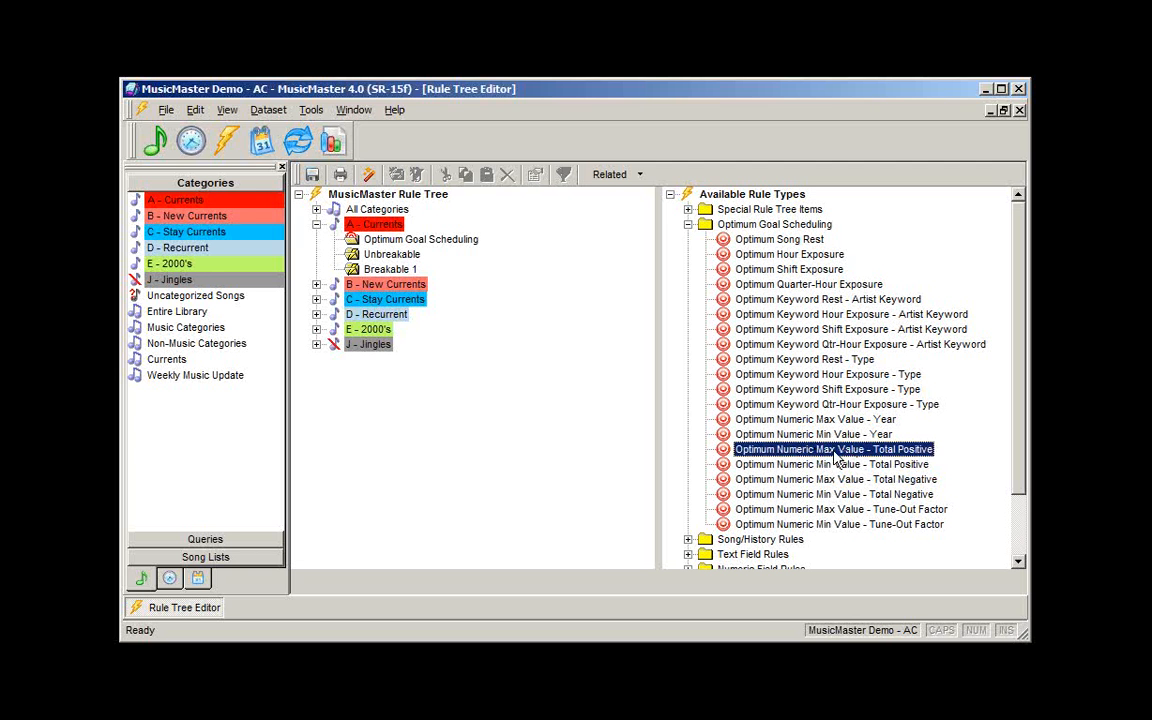
- Add Numeric Max Value - Total Positive, Optimum Song Rest and Optimum Hour Exposure goals to A - Currents
drag(828, 455, 443, 243)
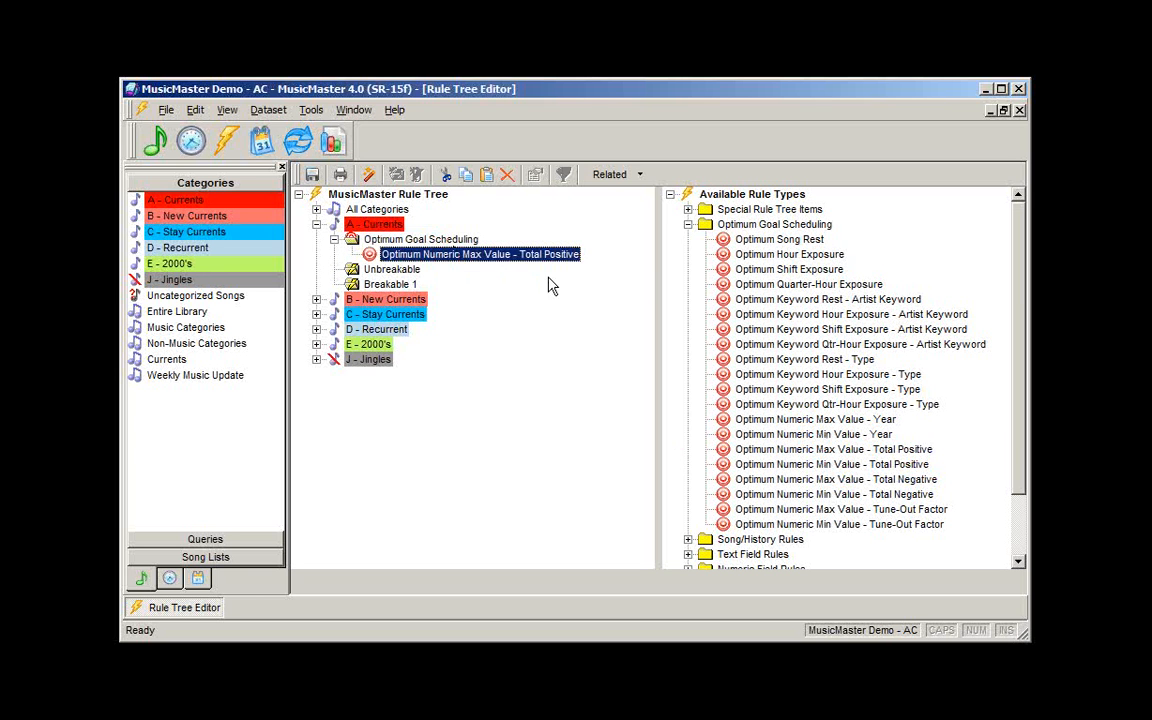
drag(760, 240, 490, 250)
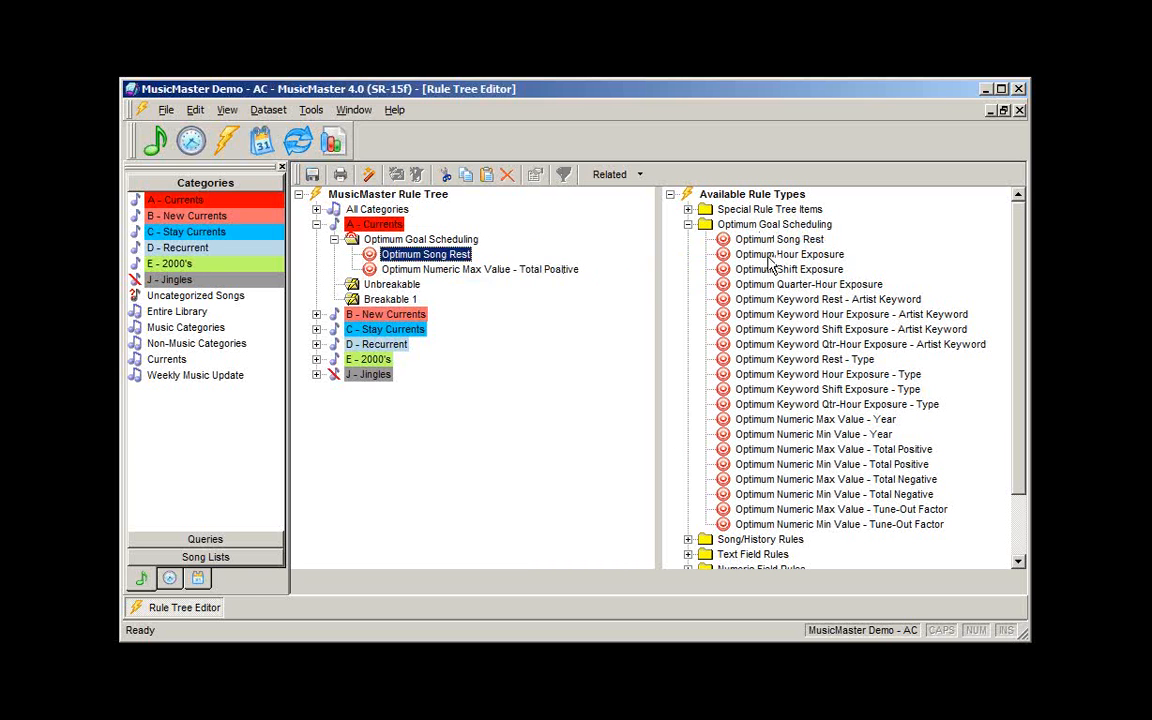
drag(780, 256, 505, 262)
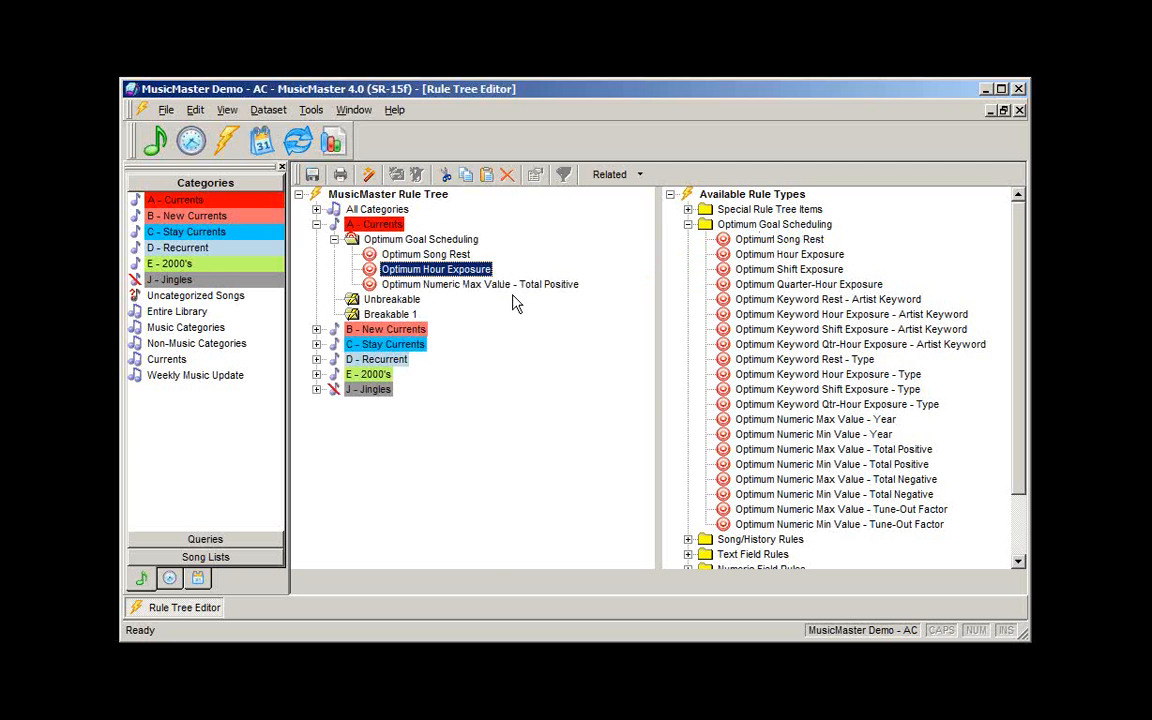
click(489, 286)
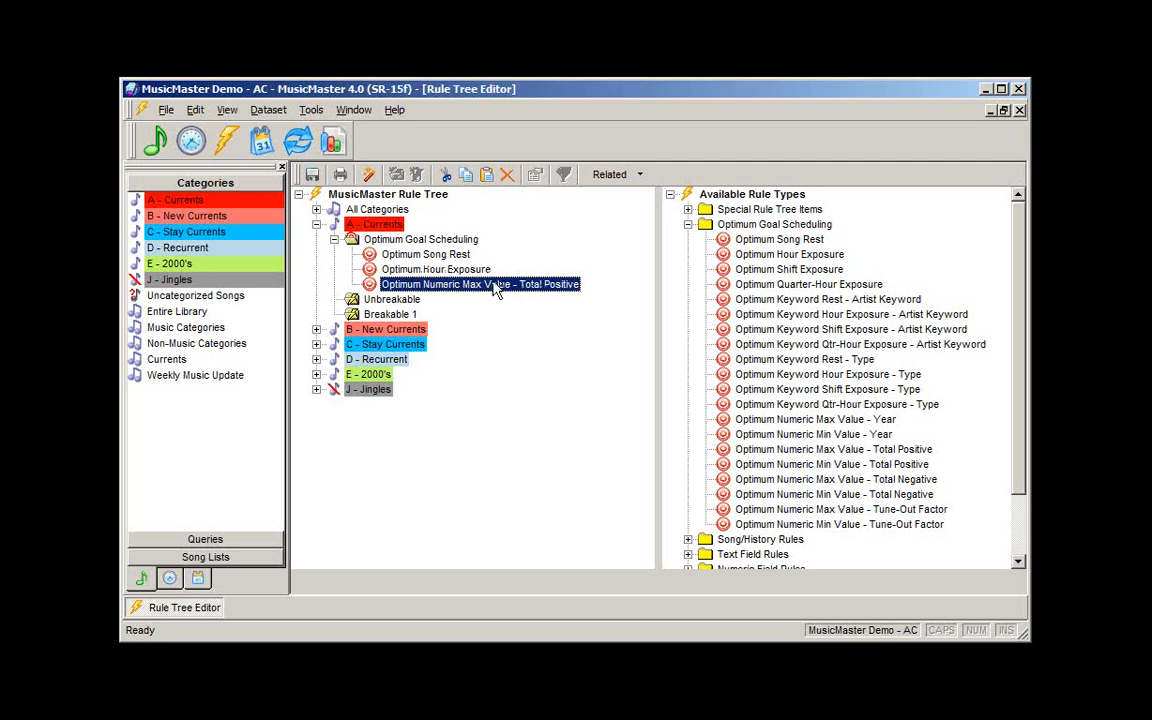
click(410, 252)
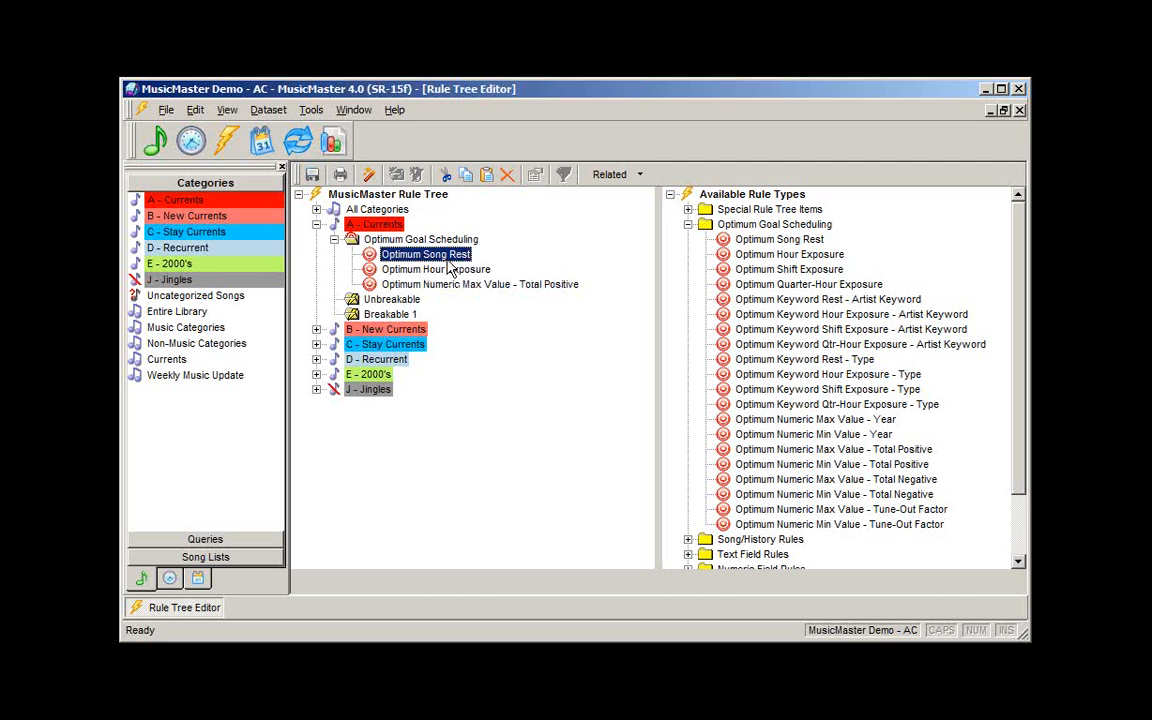
click(452, 270)
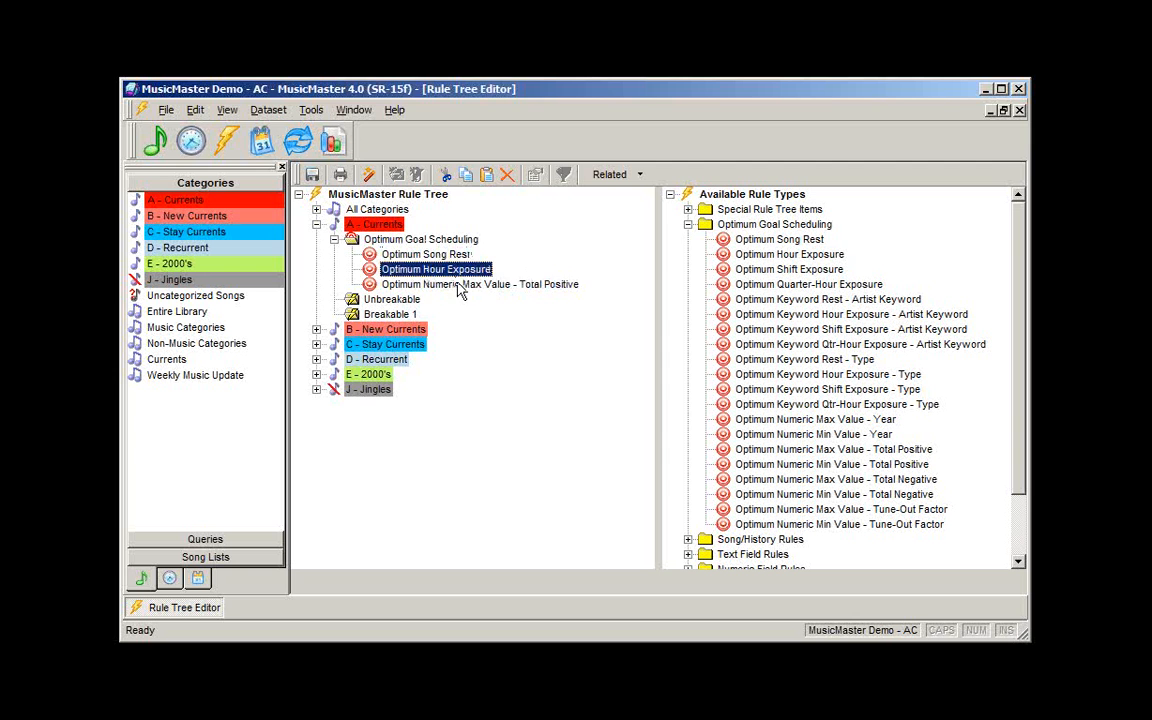
click(453, 284)
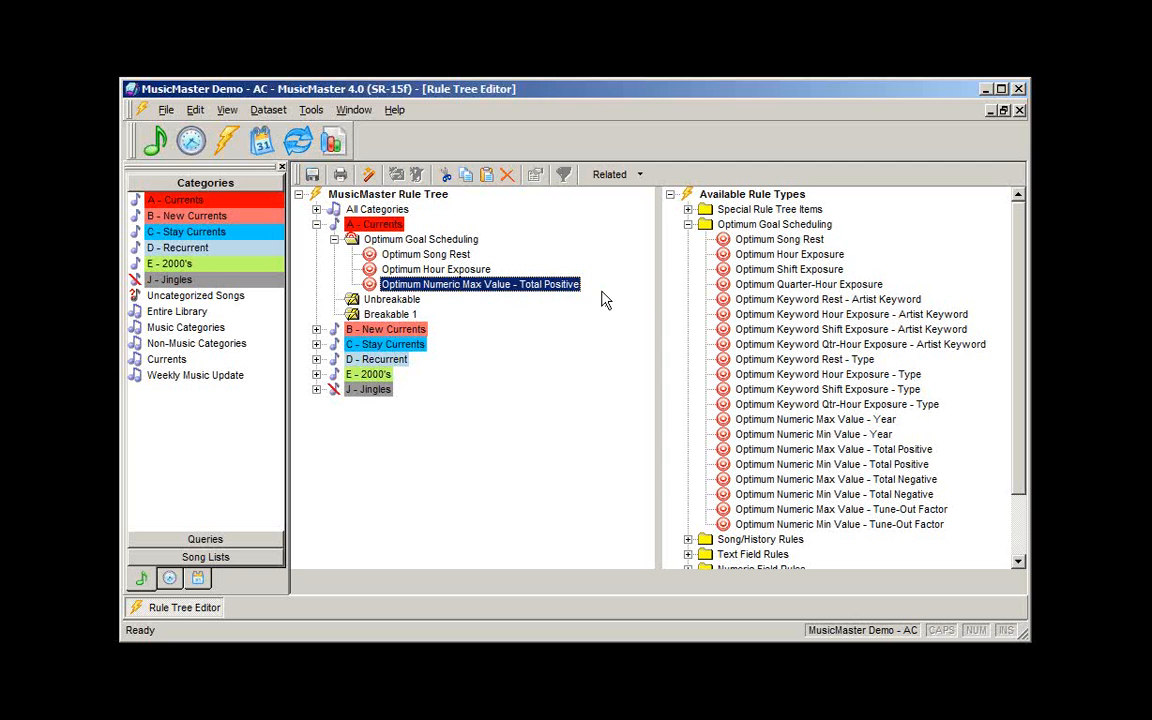
- Add Optimum Shift Exposure, Keyword Rest - Artist Keyword and Numeric Min Value - Total Negative goals below them
click(720, 269)
drag(456, 284, 440, 277)
drag(797, 300, 458, 290)
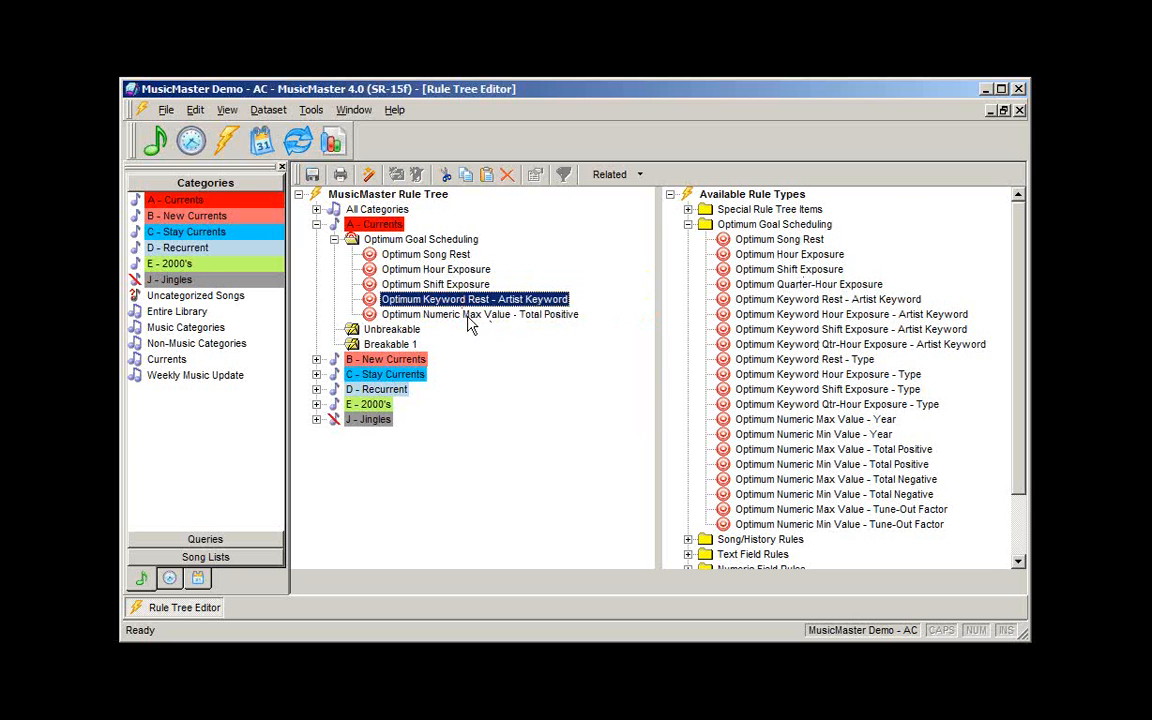
click(505, 315)
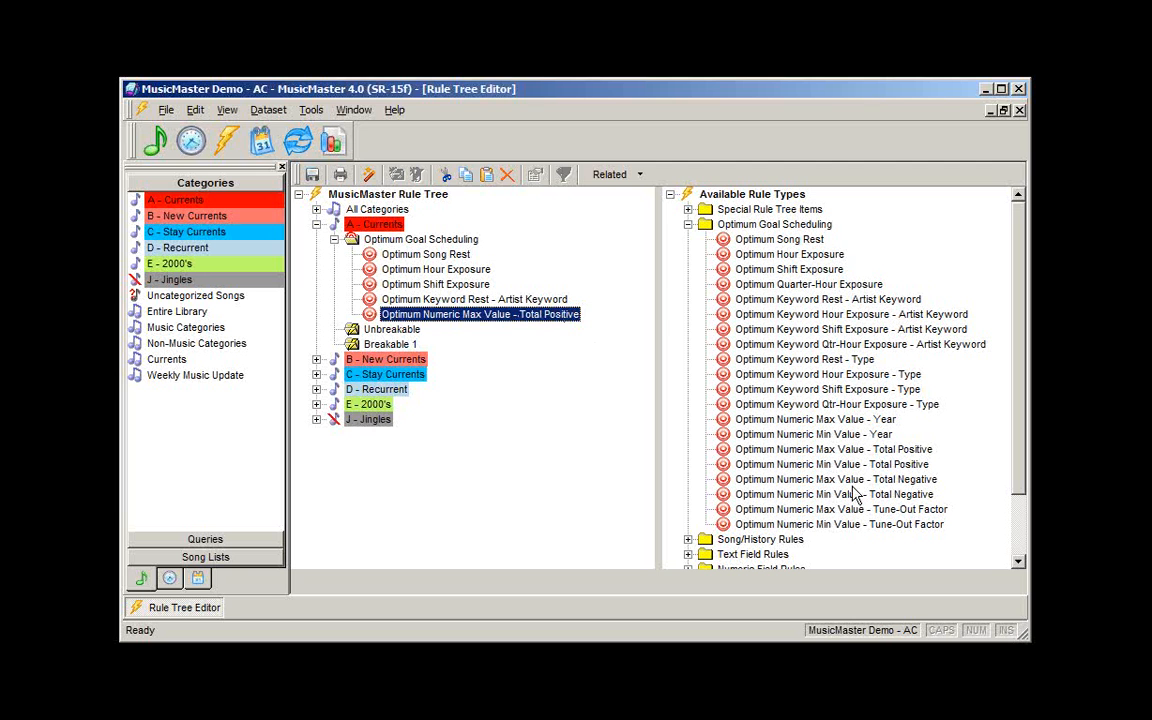
click(785, 481)
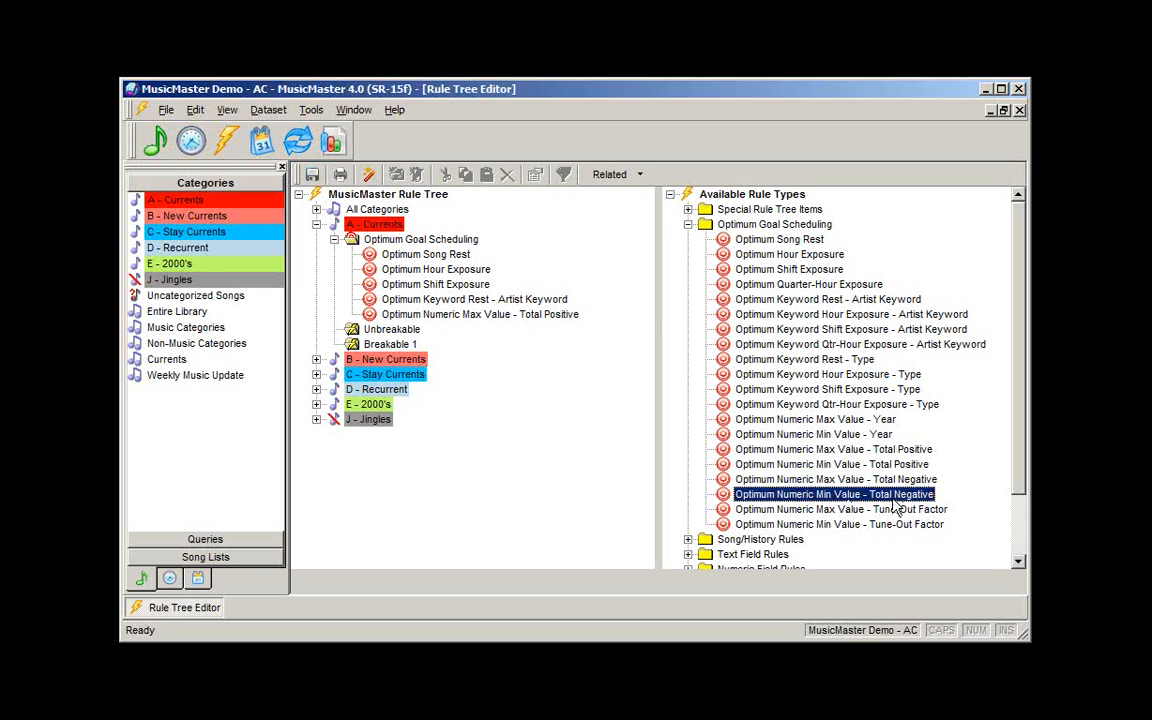
click(791, 495)
click(796, 494)
drag(797, 496, 481, 322)
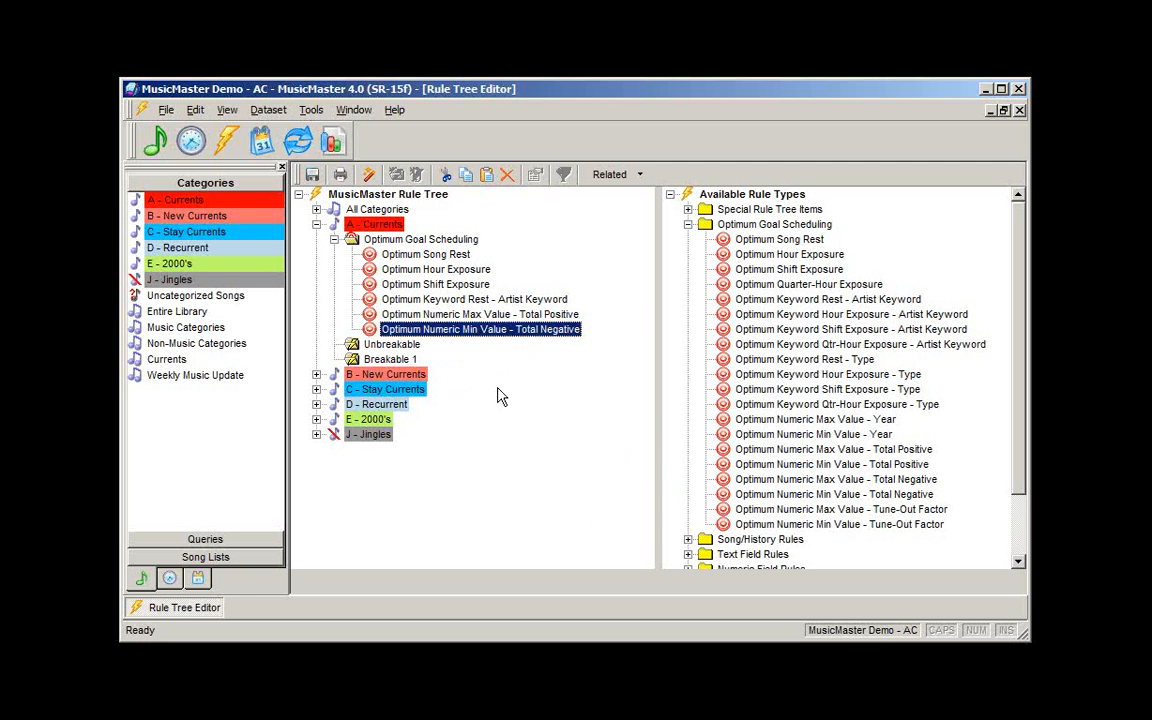
click(688, 224)
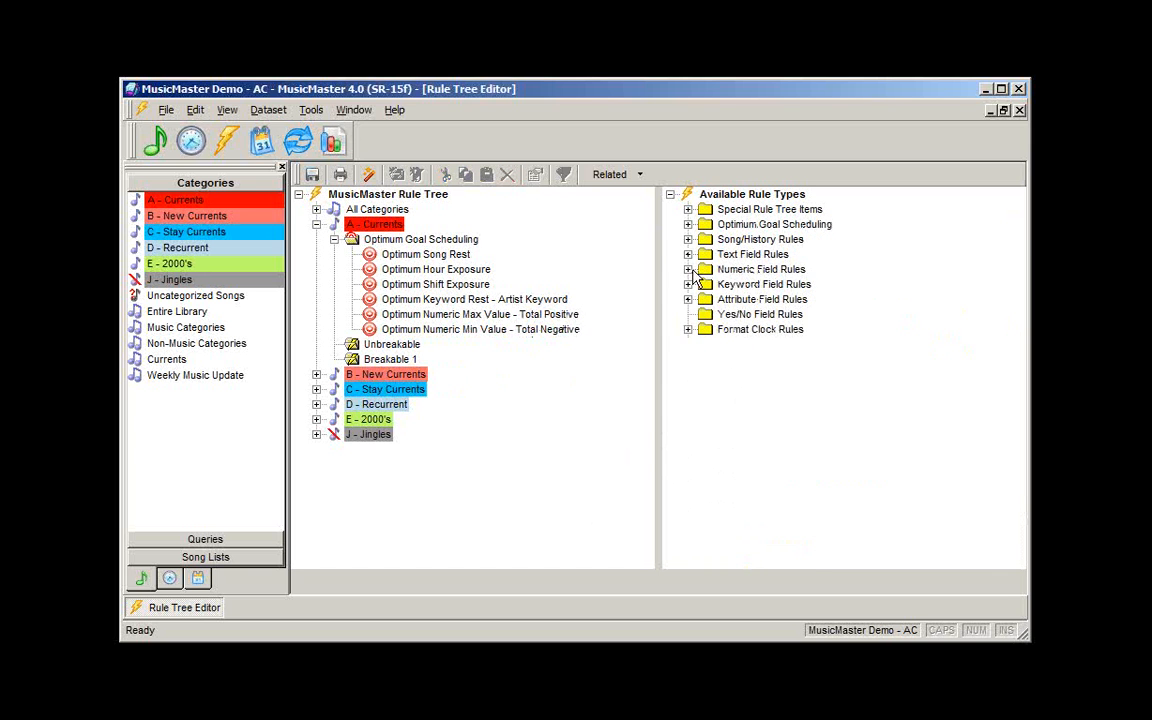
- Expand Numeric Field Rules, then its Total Positive and Total Negative rule type lists
click(688, 269)
click(705, 299)
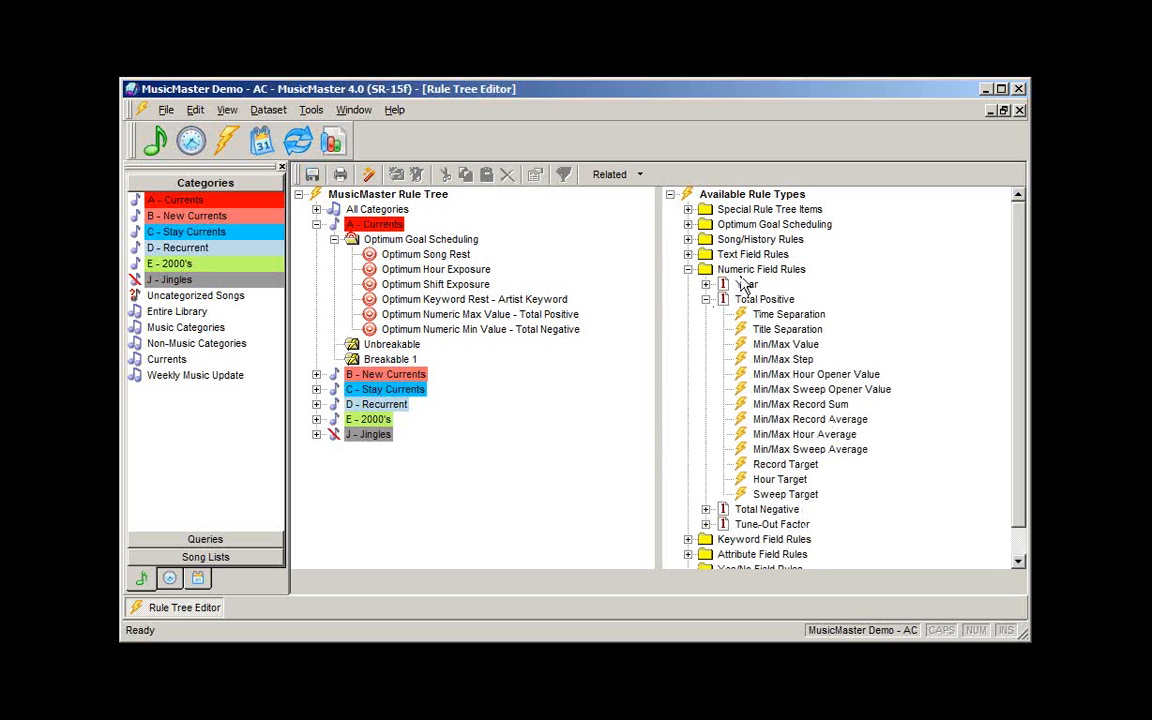
click(706, 509)
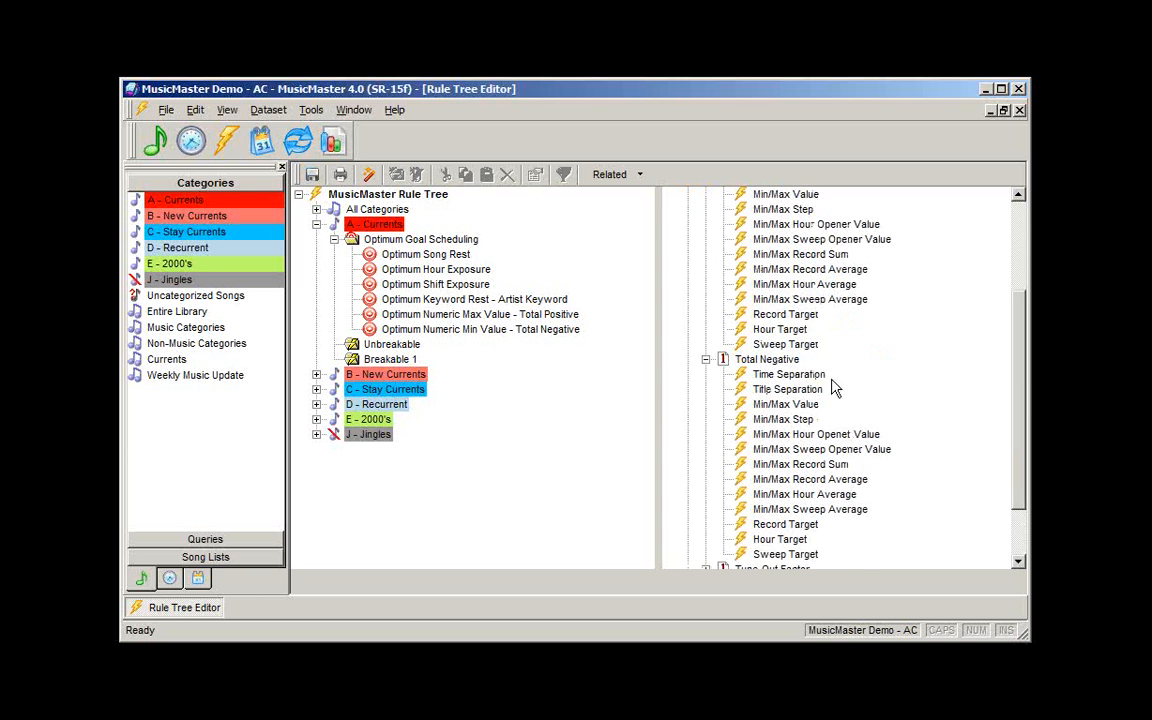
scroll(920, 340, up, 2)
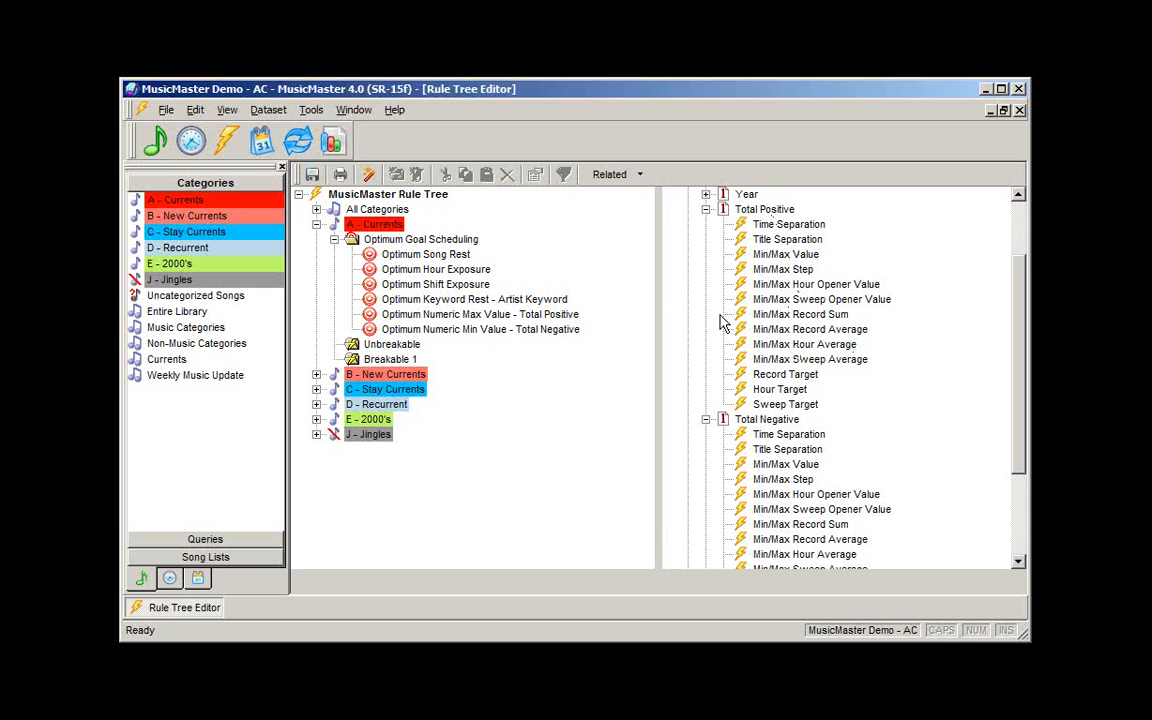
- Add Total Positive Min/Max Record Average as an unbreakable rule, averaging 3 records with no marker cutoffs
click(801, 315)
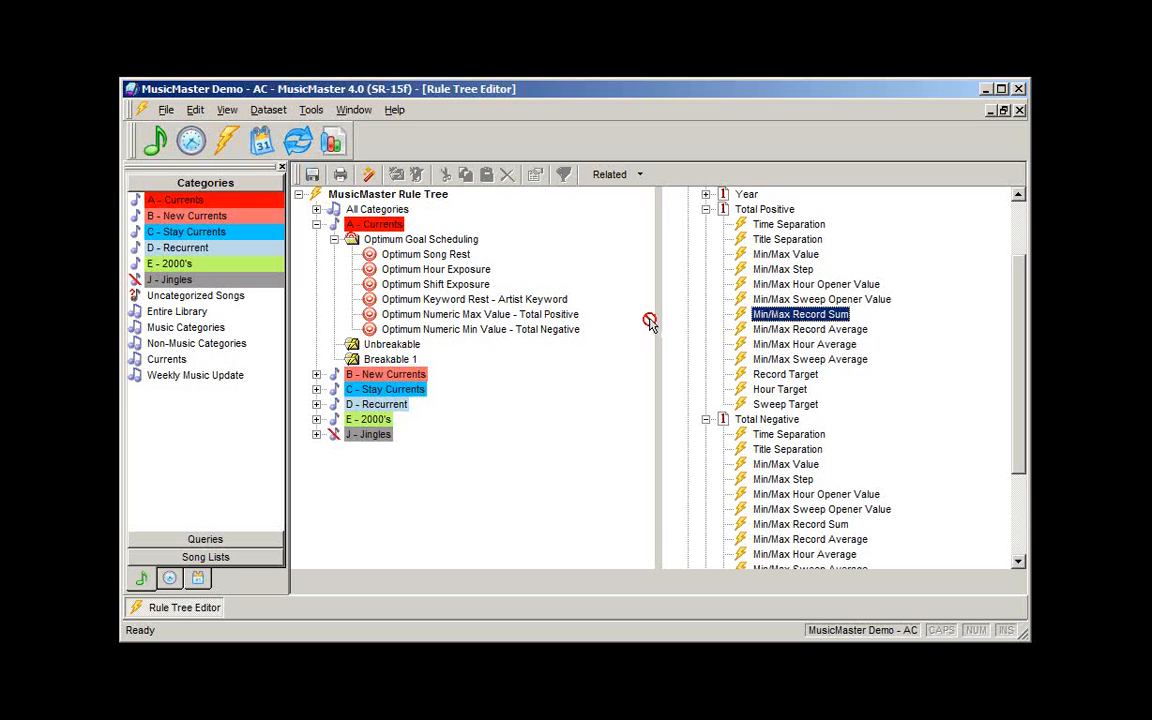
drag(803, 332, 388, 345)
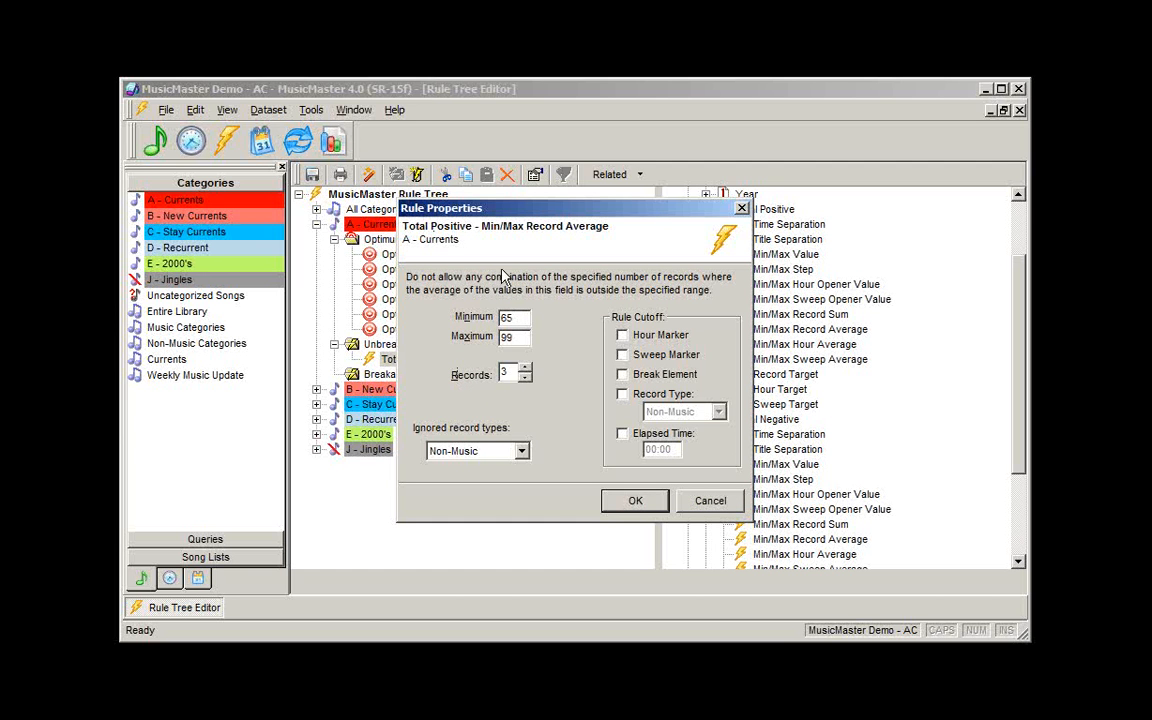
click(527, 367)
click(528, 367)
click(525, 379)
click(525, 379)
click(630, 355)
click(628, 337)
click(628, 336)
click(628, 355)
click(709, 505)
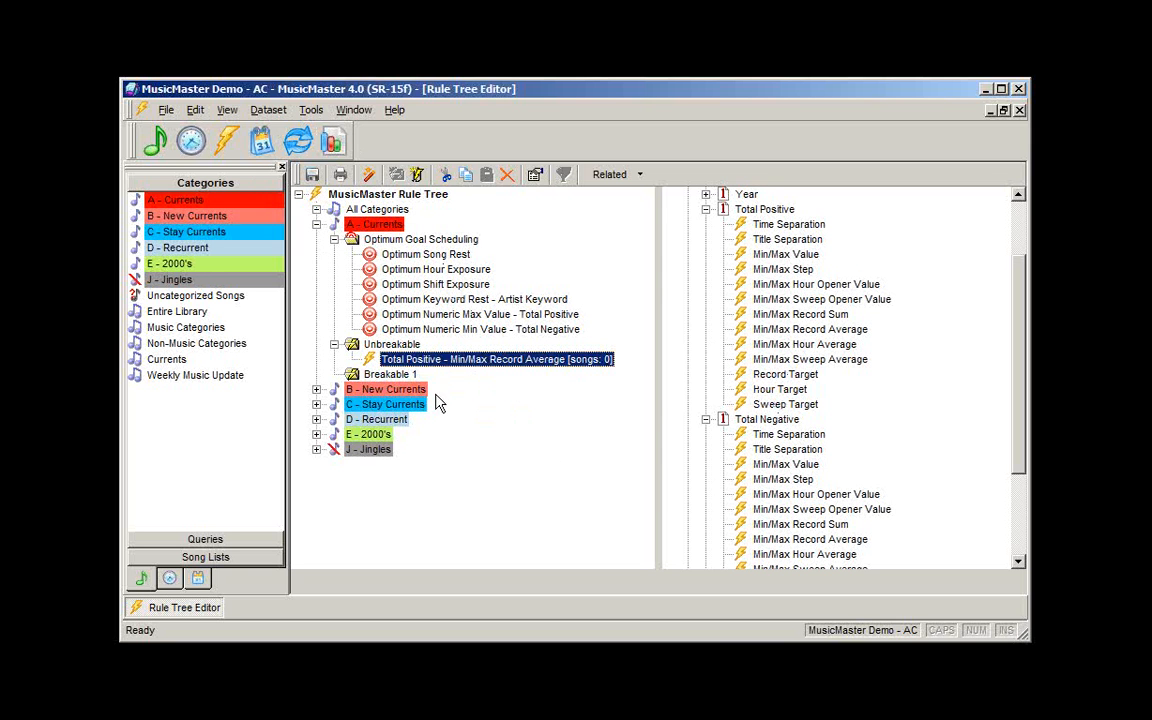
- Open the 9/24/2008 schedule in the Schedule Editor and show the Instant Analysis panel
click(260, 143)
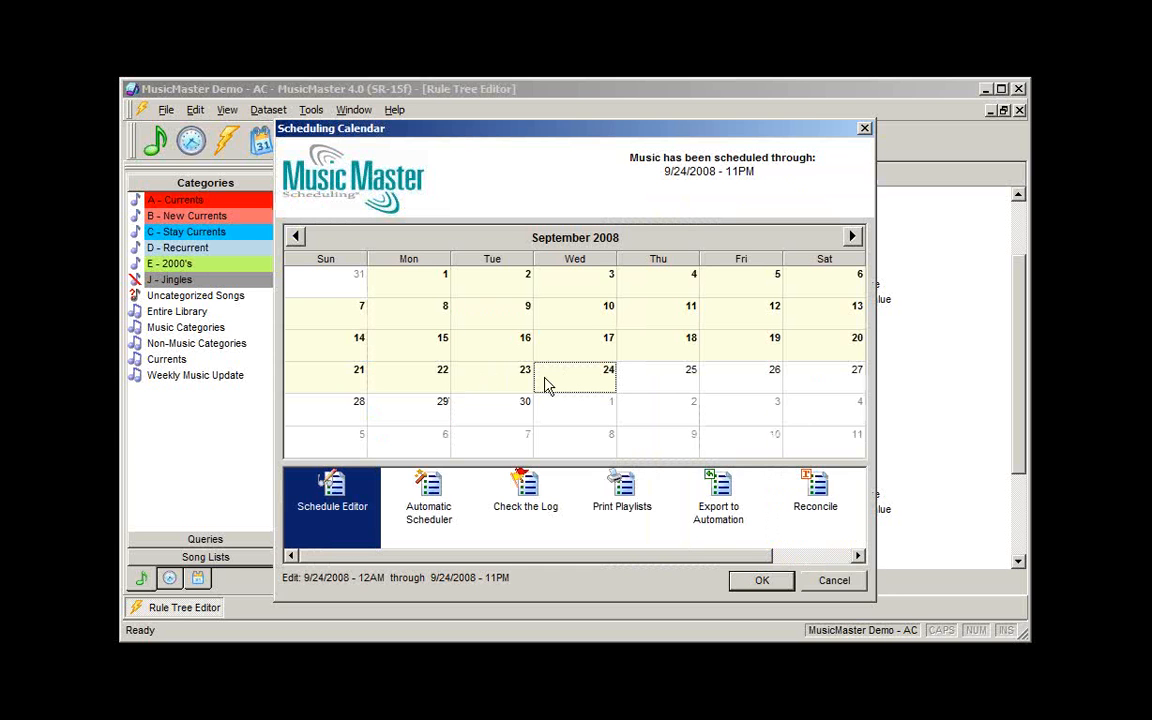
key(Escape)
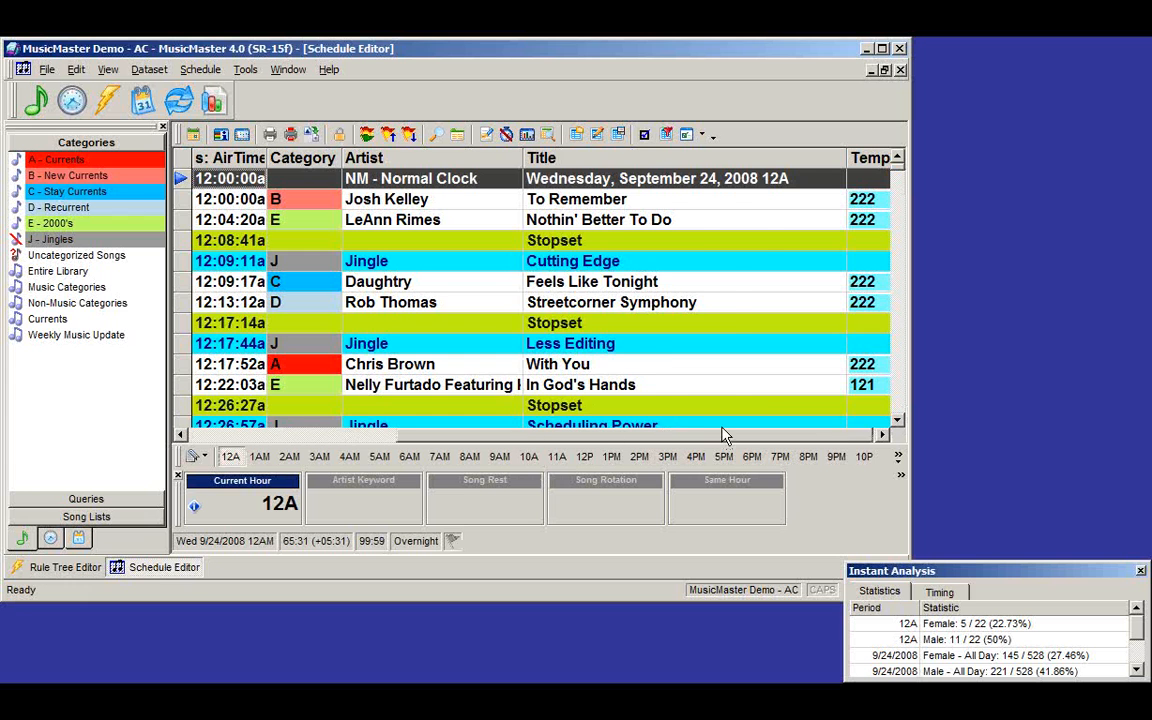
click(728, 434)
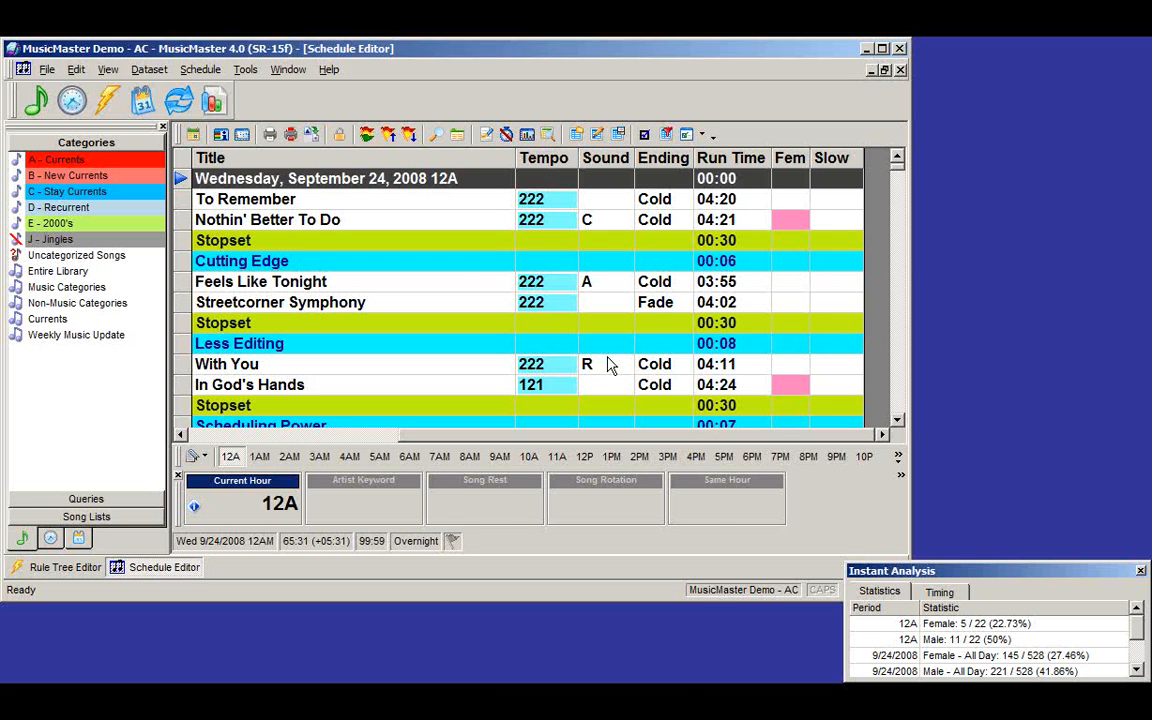
click(701, 134)
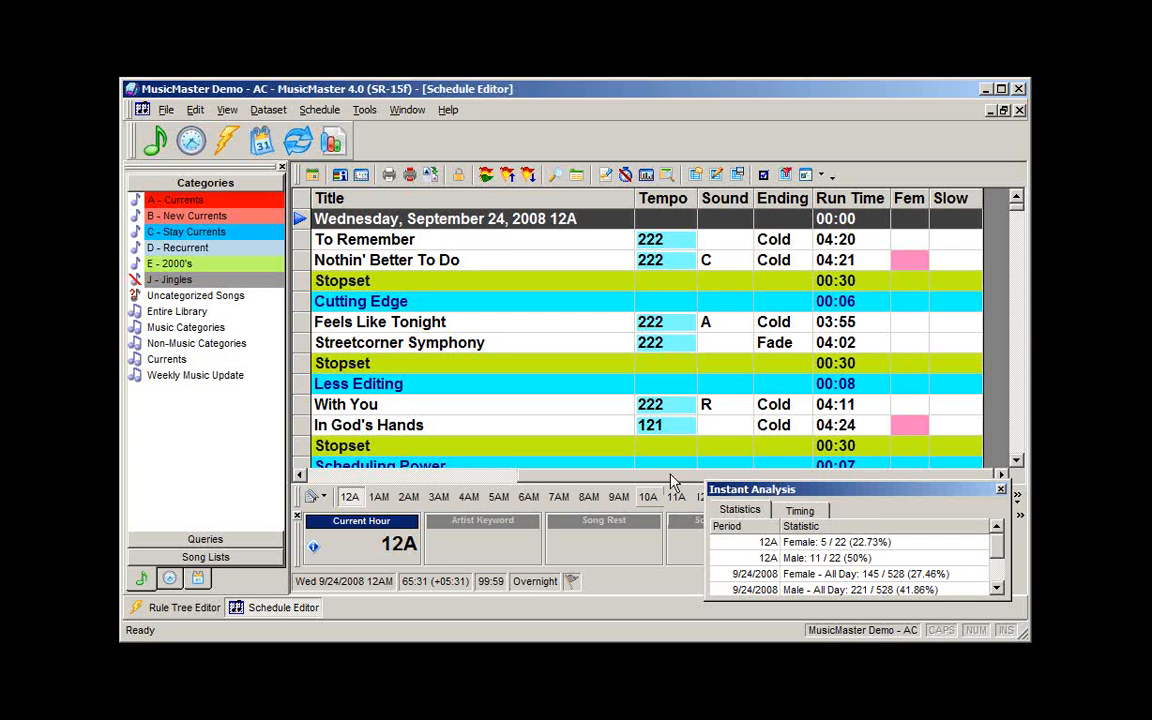
- Enlarge the Instant Analysis panel to reveal Slow songs and Unscheduled counts
drag(830, 481, 822, 416)
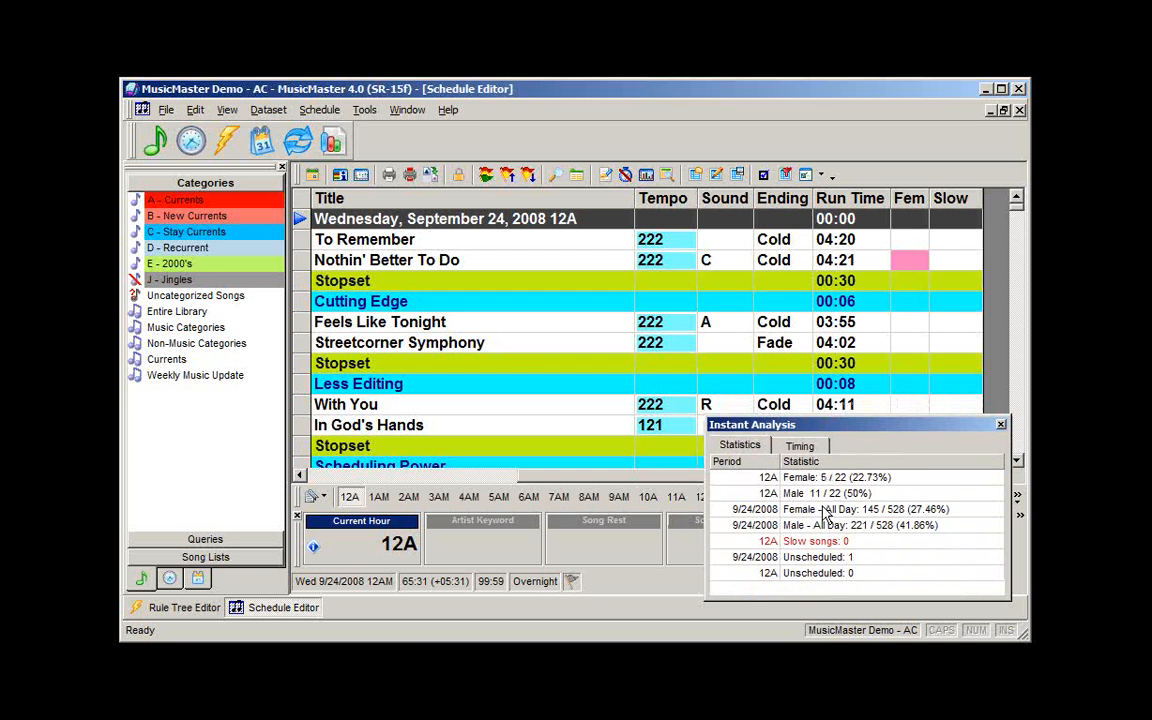